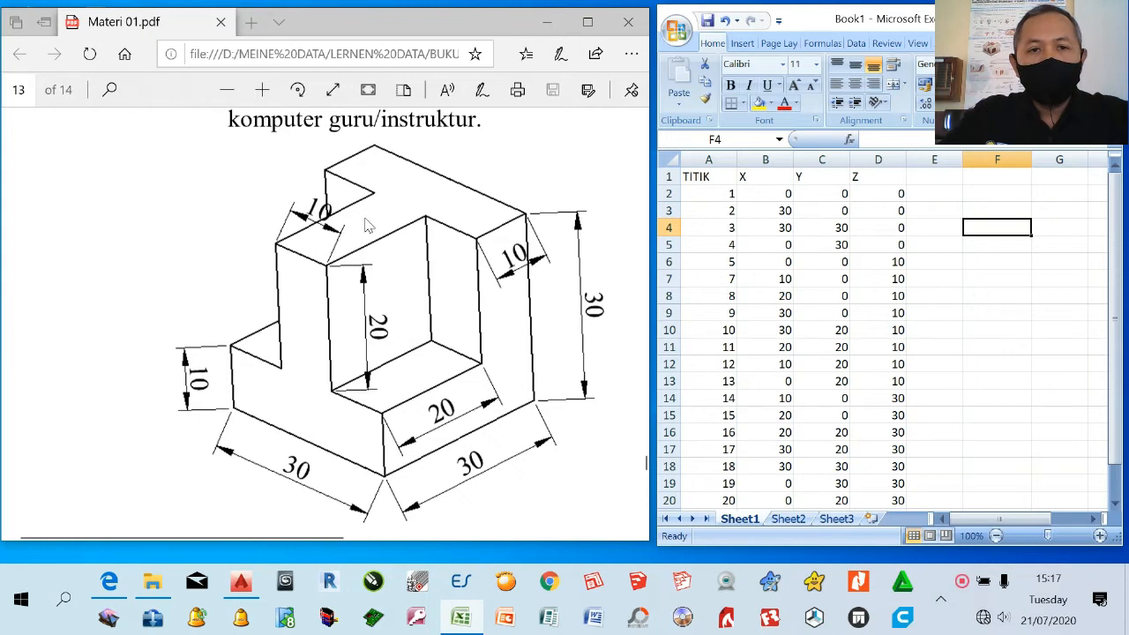
Compare the X, Y and Z coordinates of points 1 to 5 in the table with the isometric drawing's corners
left_click(715, 192)
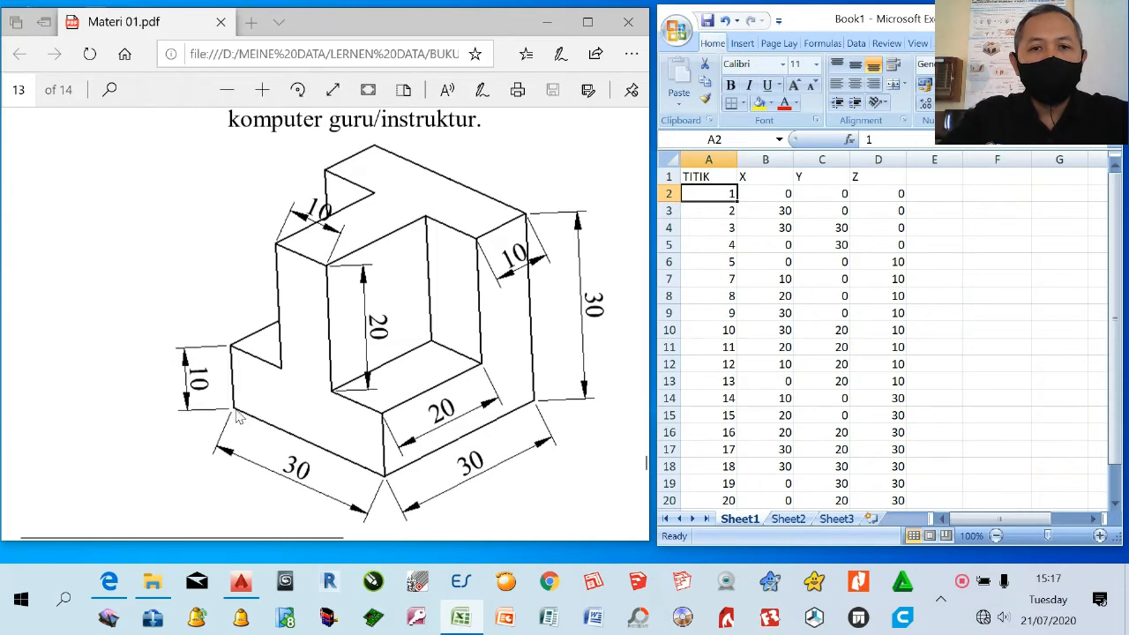
left_click(774, 193)
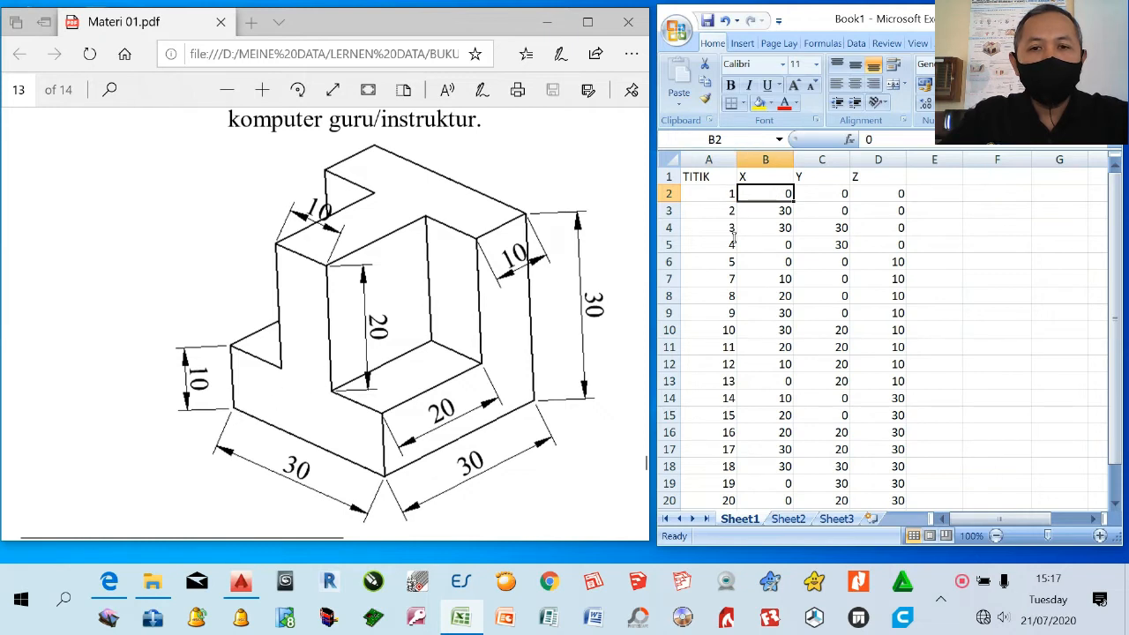
left_click(832, 194)
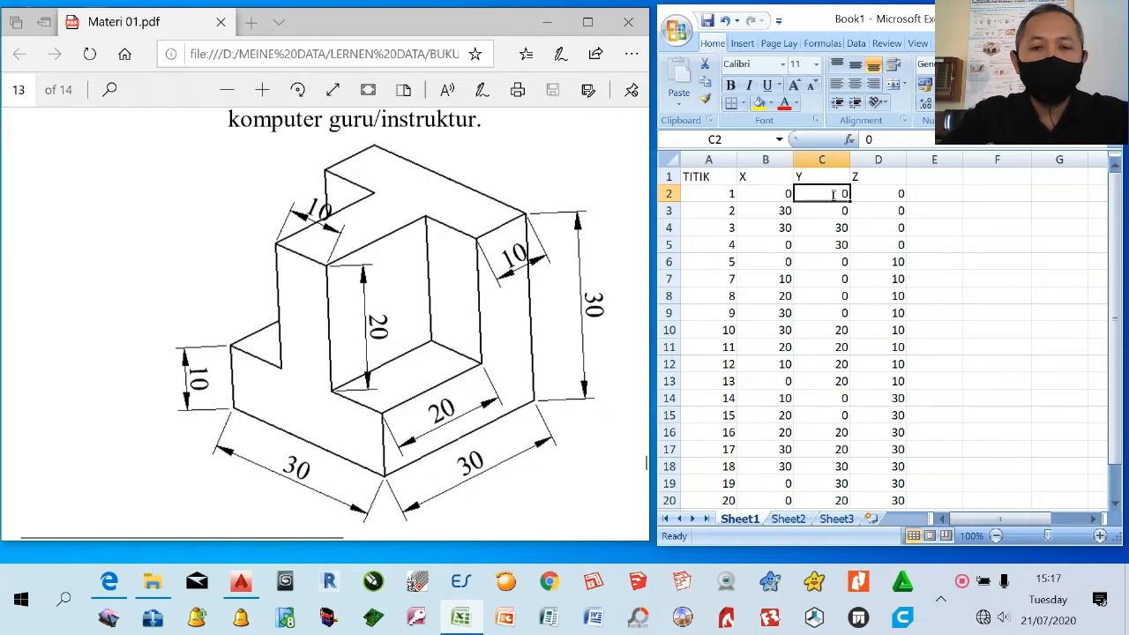
left_click(892, 195)
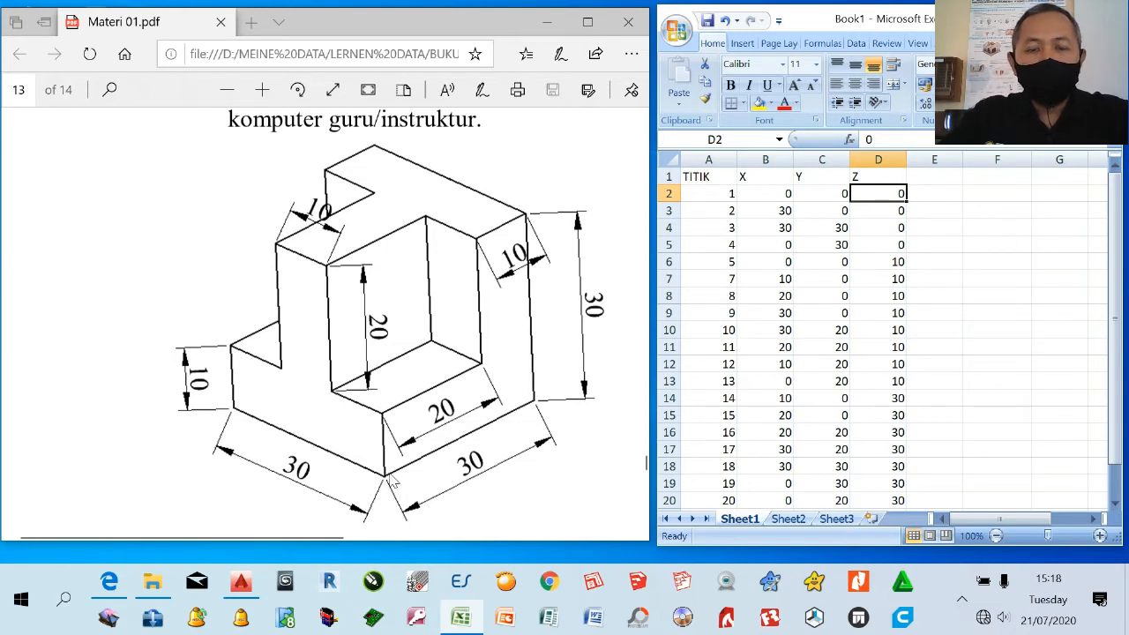
left_click(780, 211)
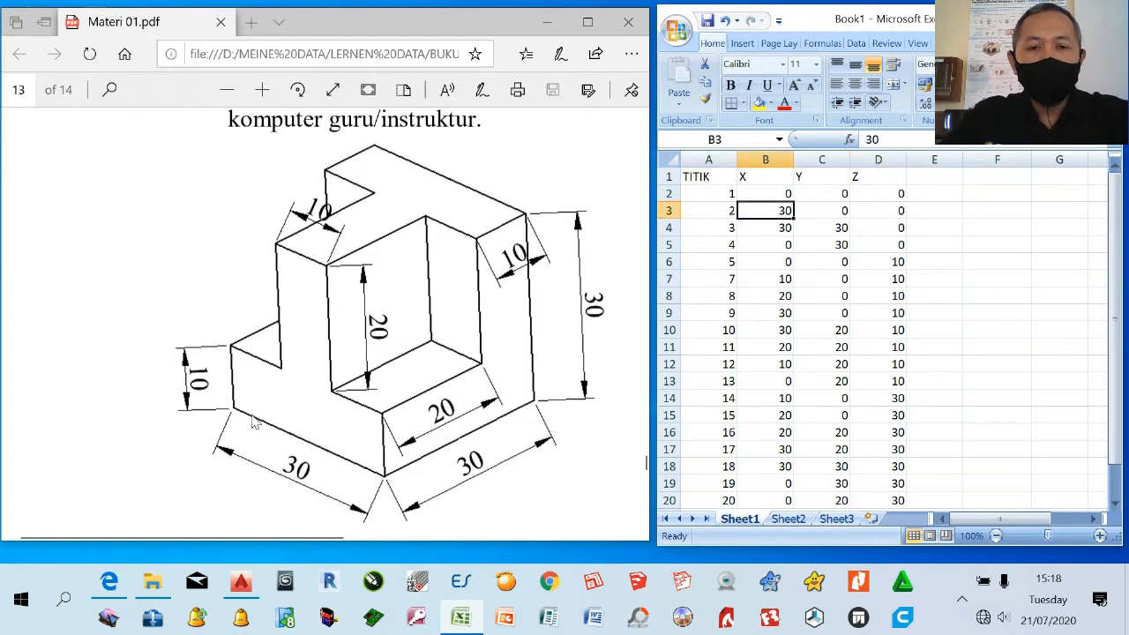
left_click(831, 211)
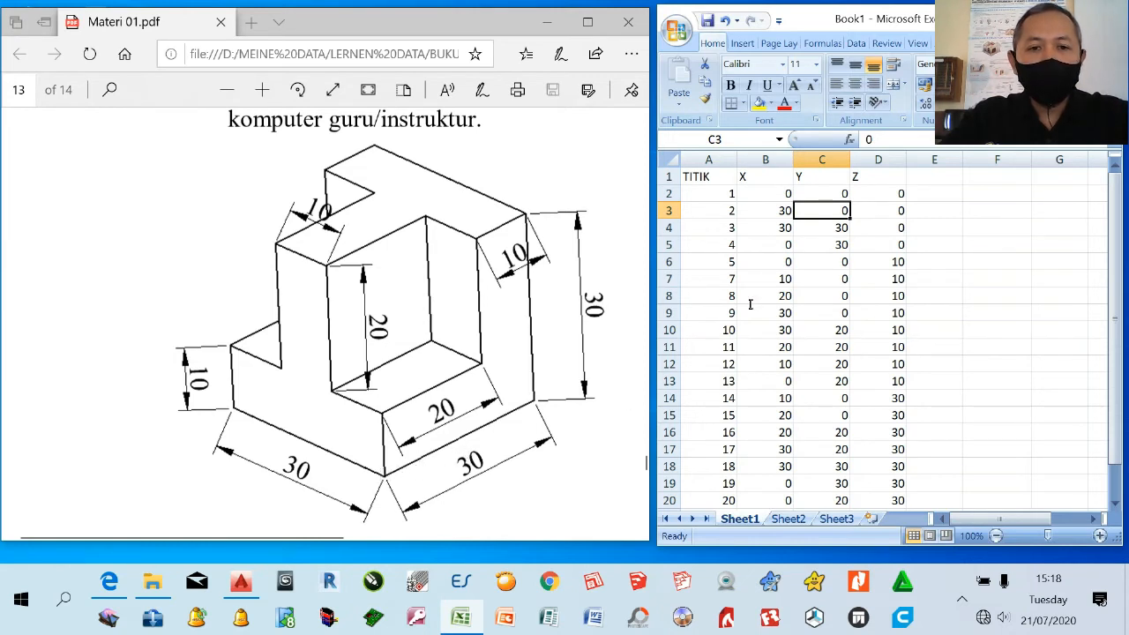
left_click(878, 211)
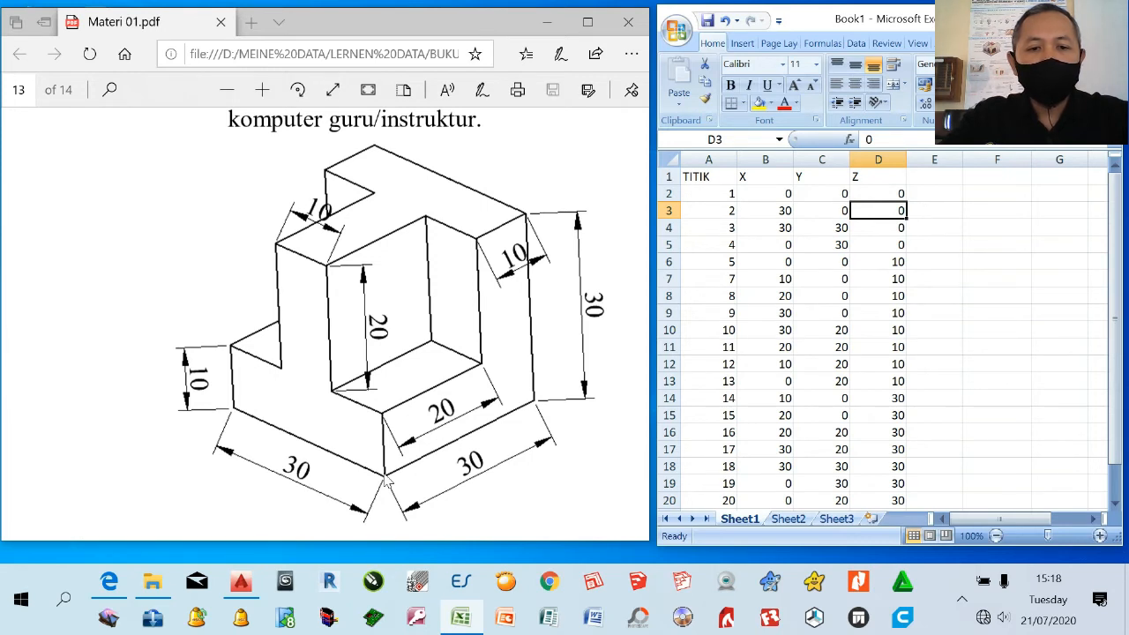
left_click(720, 228)
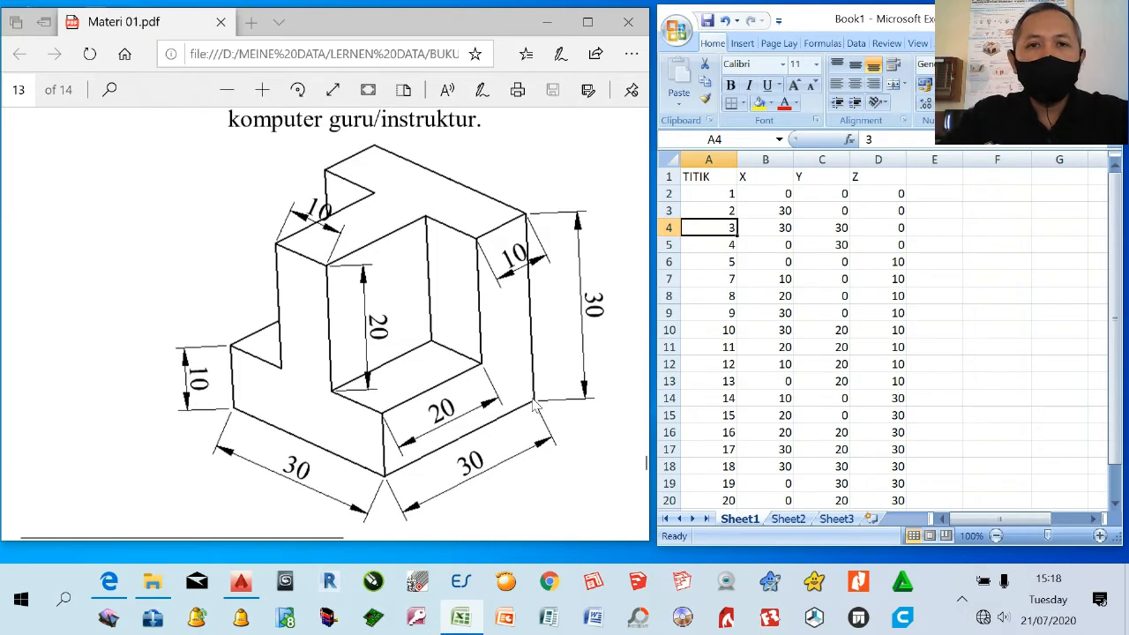
left_click(784, 226)
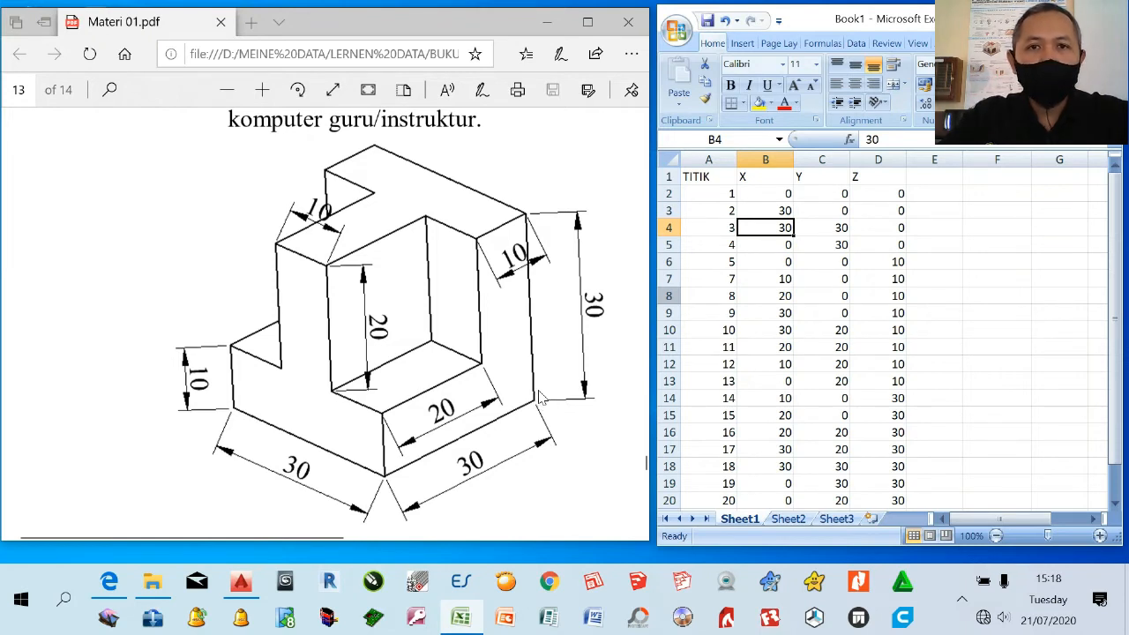
left_click(902, 227)
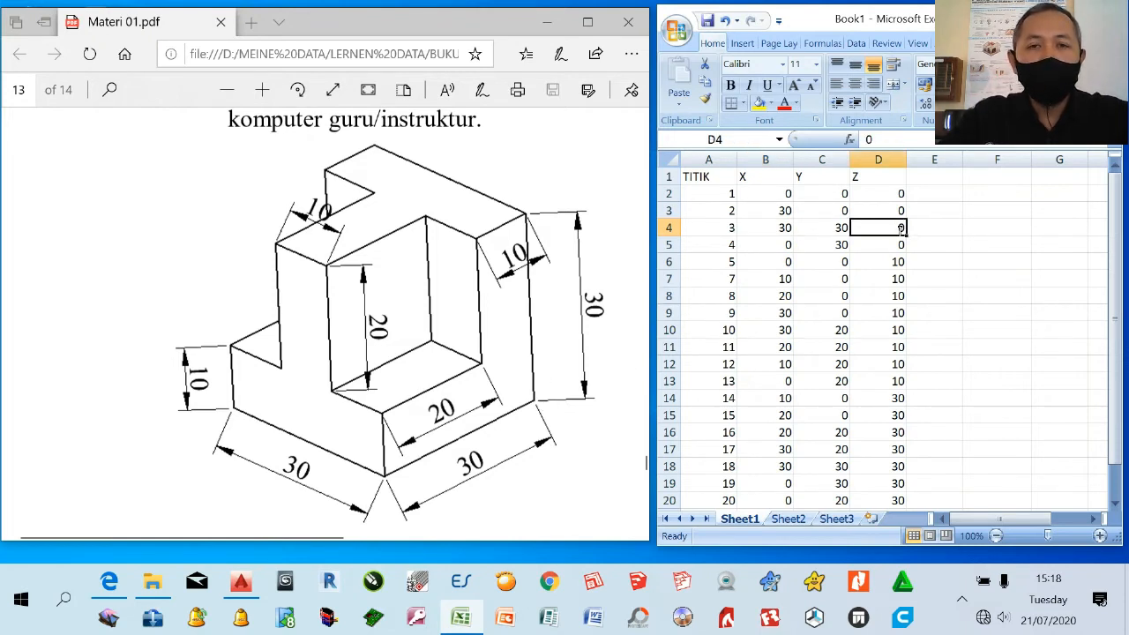
left_click(723, 244)
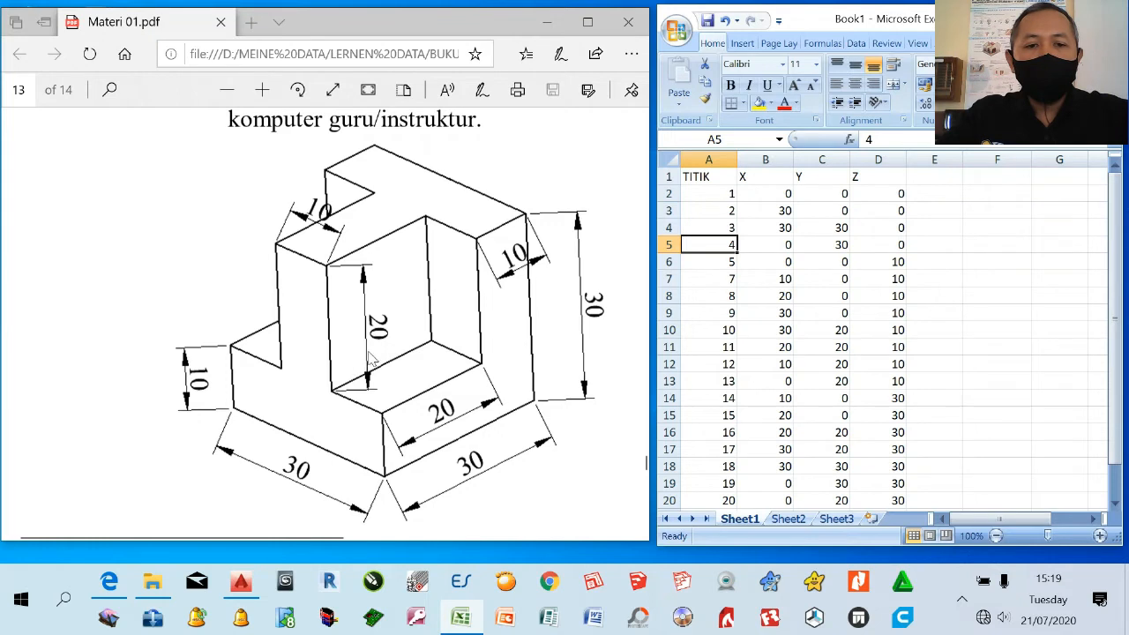
left_click(729, 262)
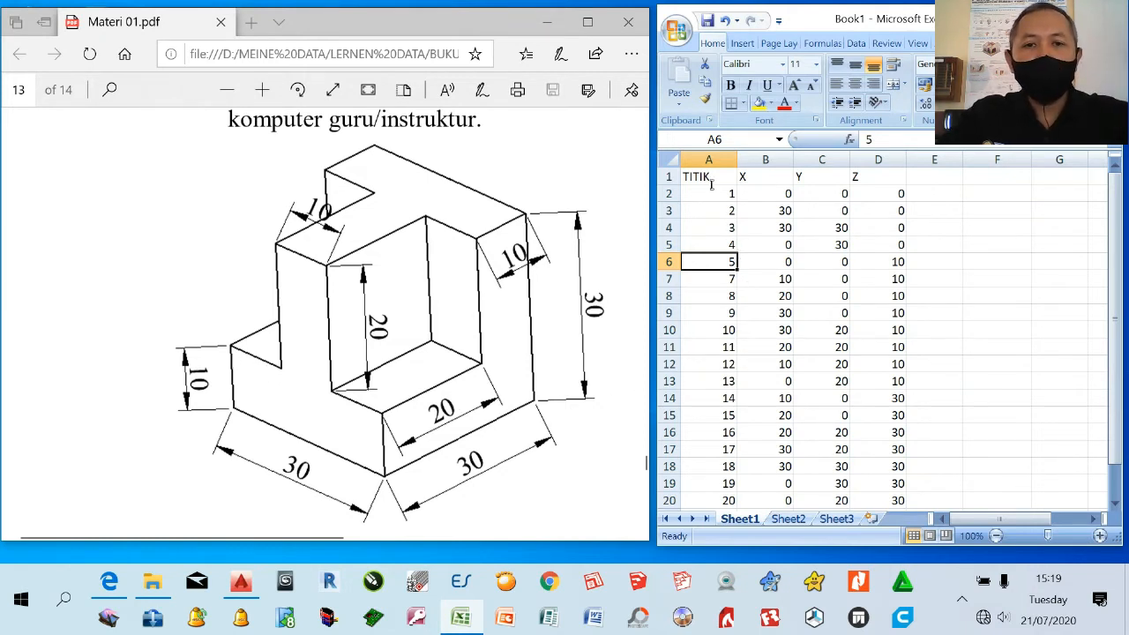
Middle-align and horizontally centre the header cells TITIK, X, Y and Z in A1:D1
left_click_drag(711, 178, 879, 451)
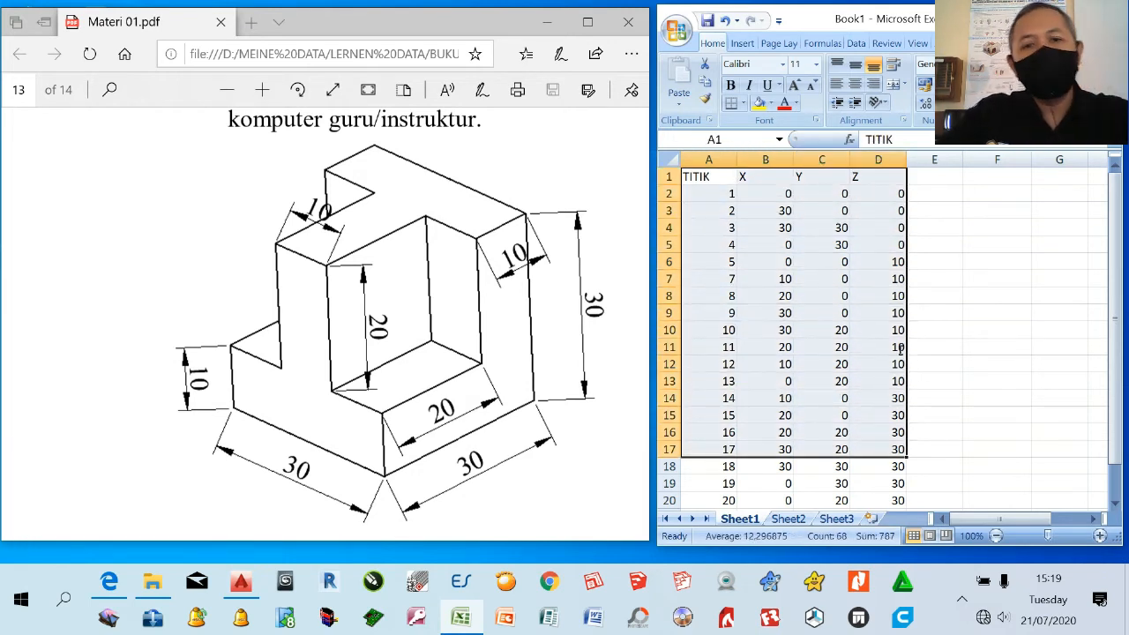
left_click(957, 293)
left_click_drag(710, 178, 876, 178)
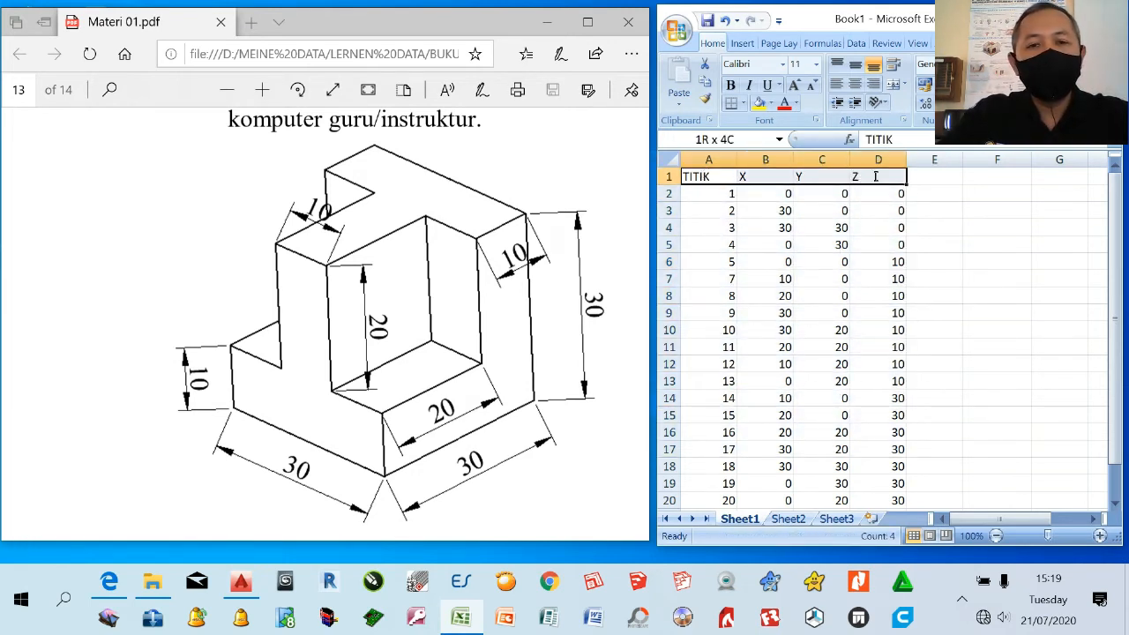
left_click(855, 65)
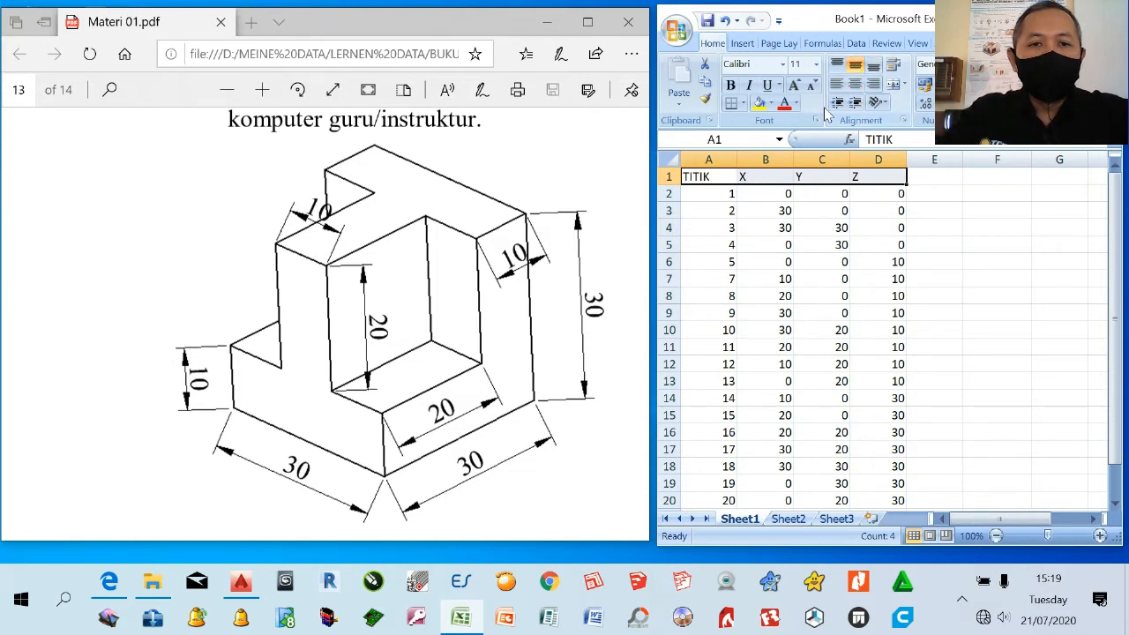
left_click(837, 84)
left_click(855, 83)
left_click(829, 295)
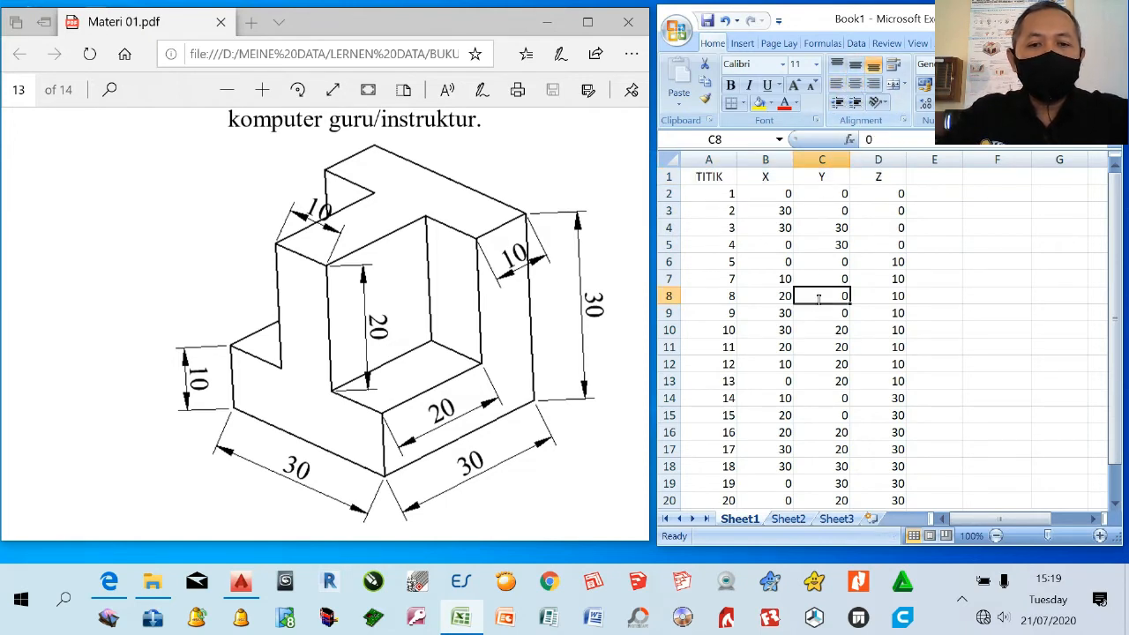
Review the point numbers and coordinates through the whole table, down to row 21
left_click(722, 192)
left_click(724, 212)
left_click(724, 242)
left_click(726, 267)
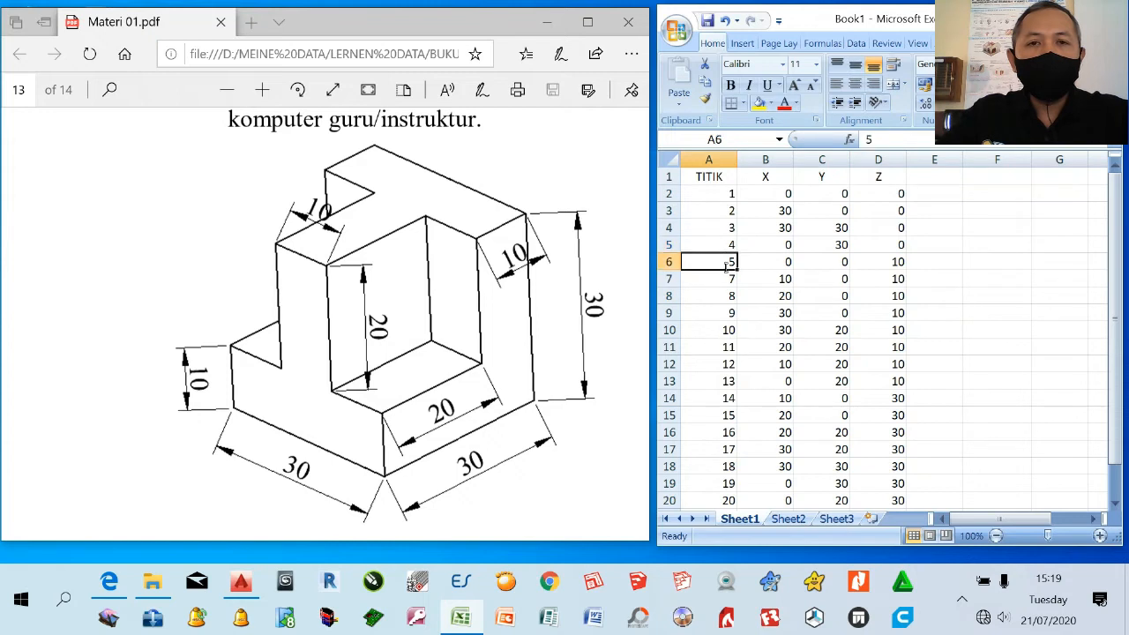
left_click(728, 295)
left_click(725, 313)
left_click(726, 346)
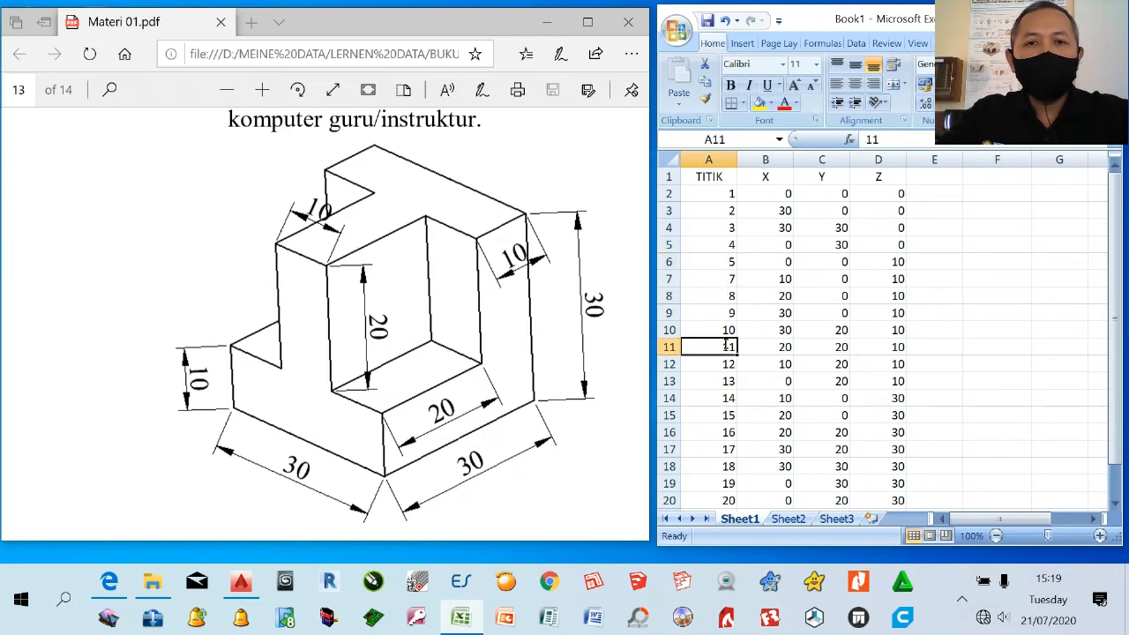
left_click(719, 193)
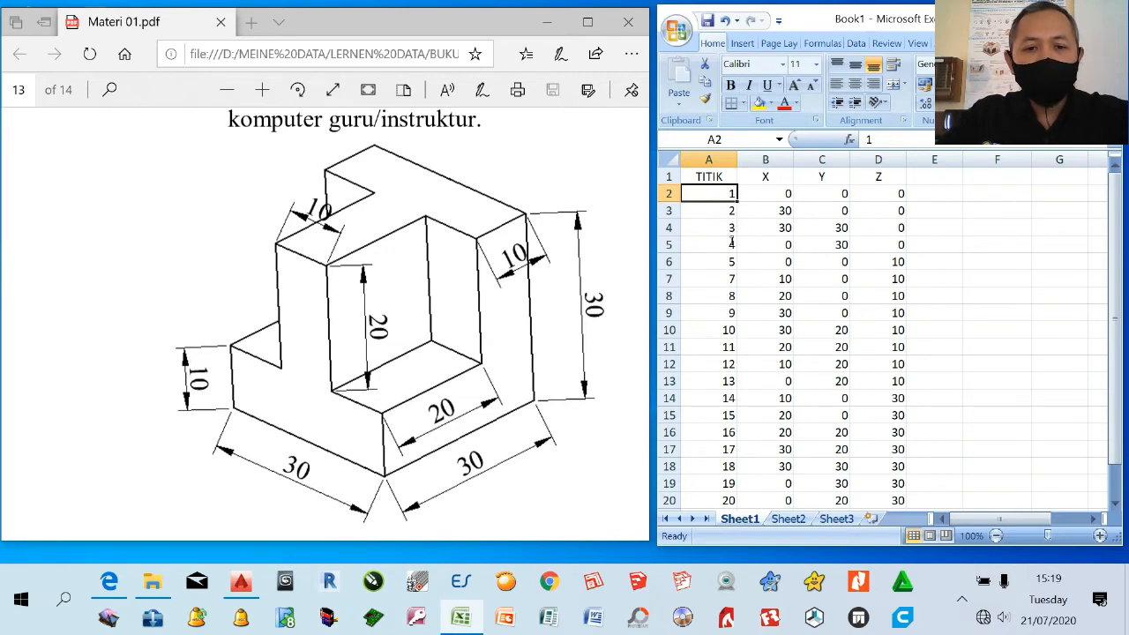
scroll(731, 247, "down", 2)
left_click(729, 416)
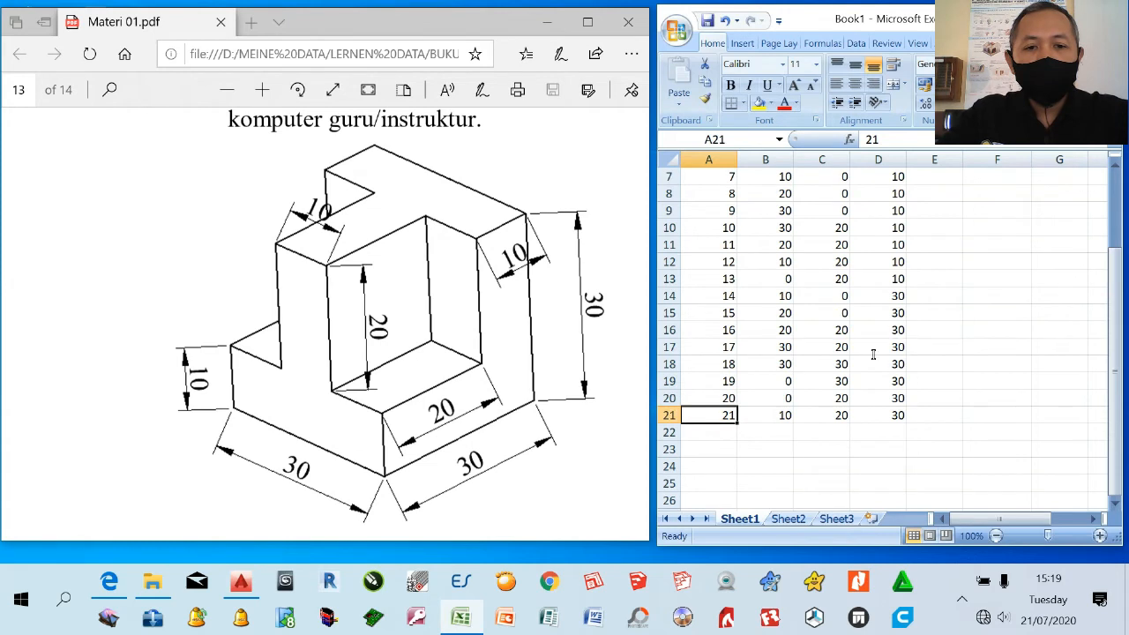
scroll(869, 359, "up", 2)
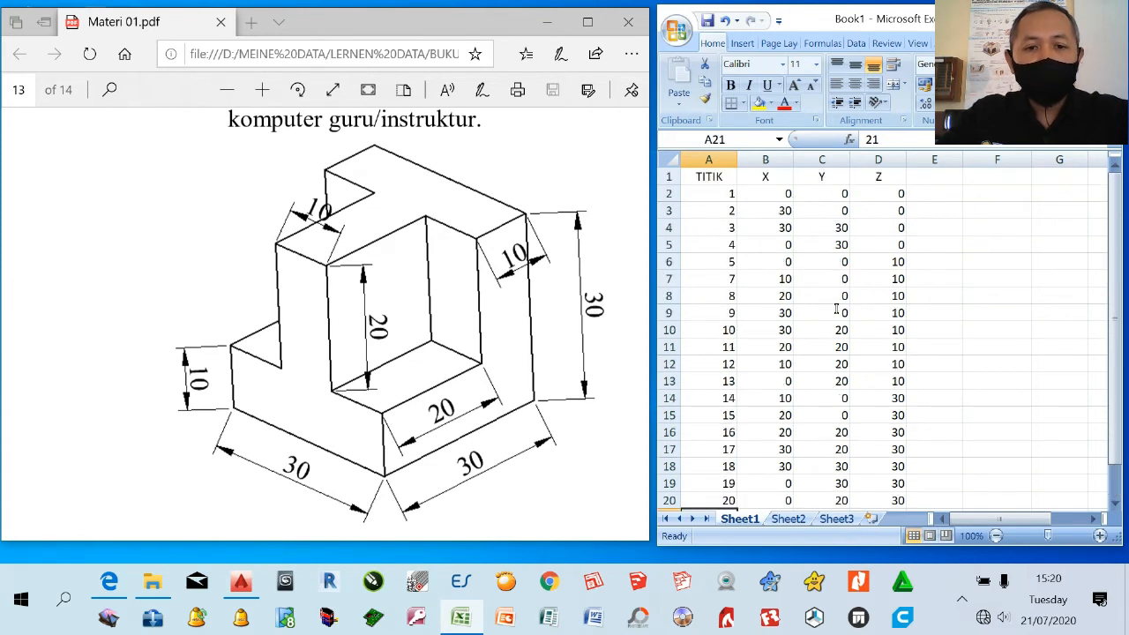
scroll(860, 388, "down", 1)
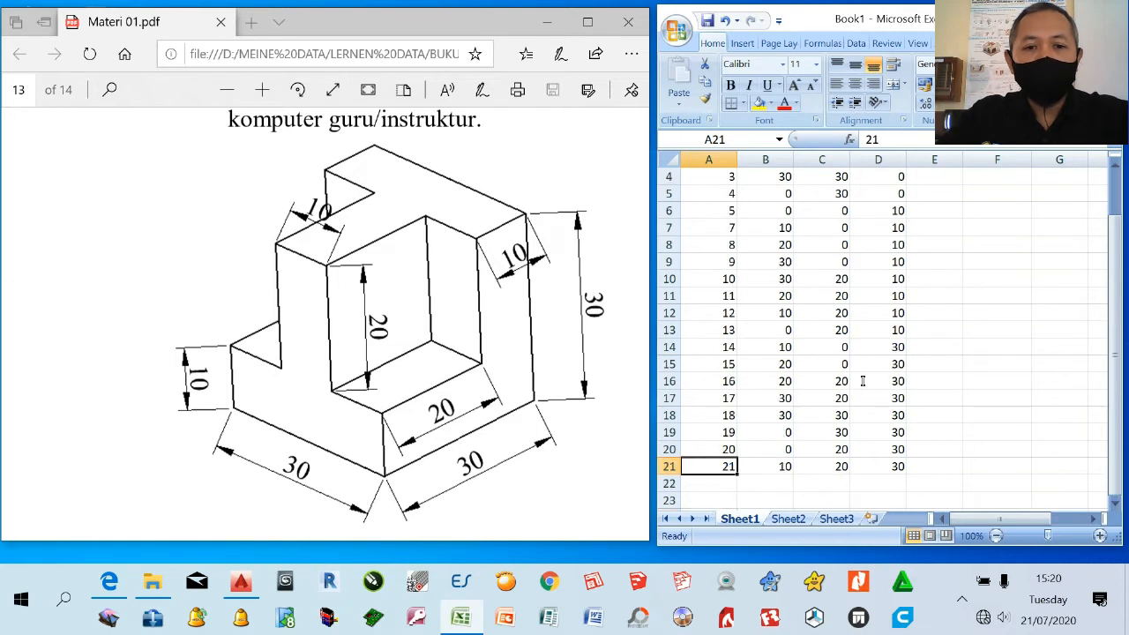
scroll(863, 381, "up", 1)
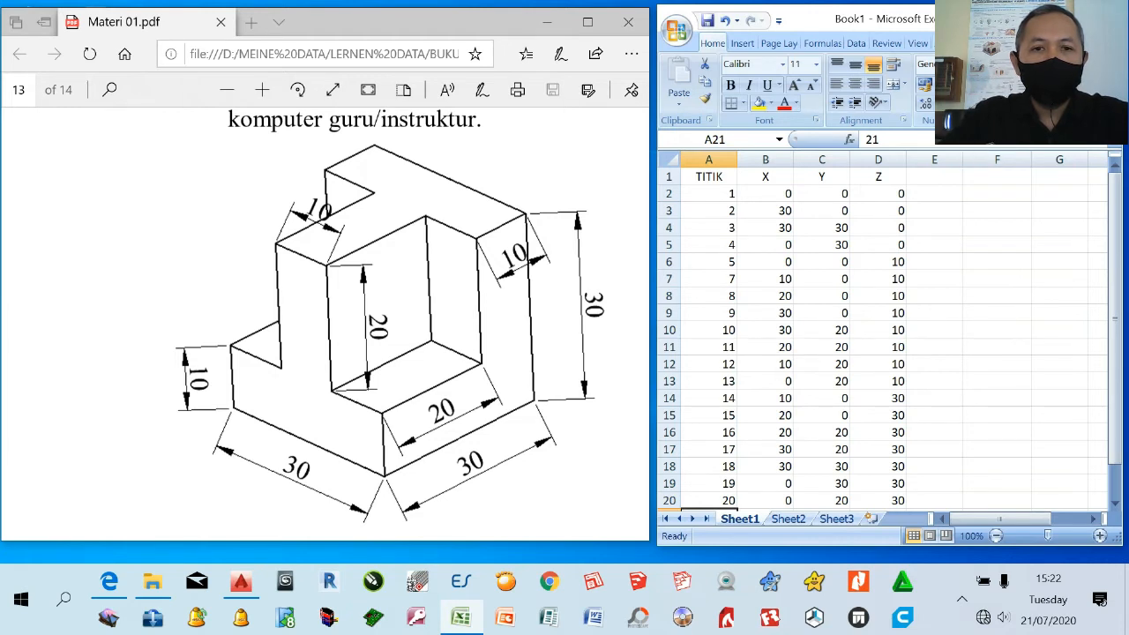
Move the workbook window clear of the webcam image and insert the CONCATENATE function into cell F2
left_click_drag(794, 19, 560, 25)
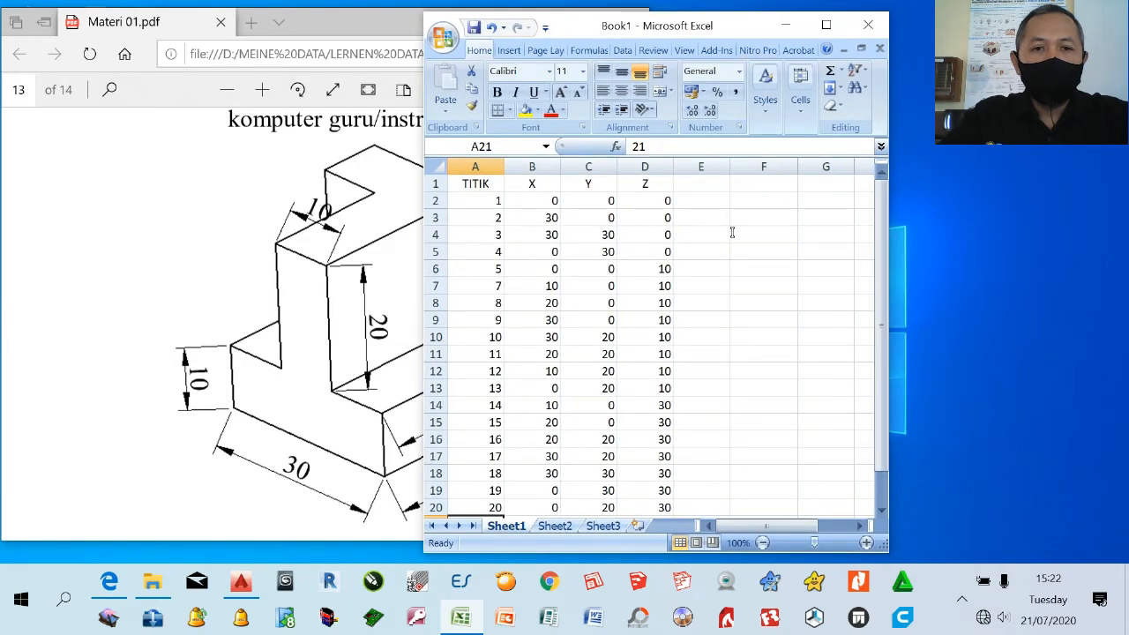
left_click(742, 200)
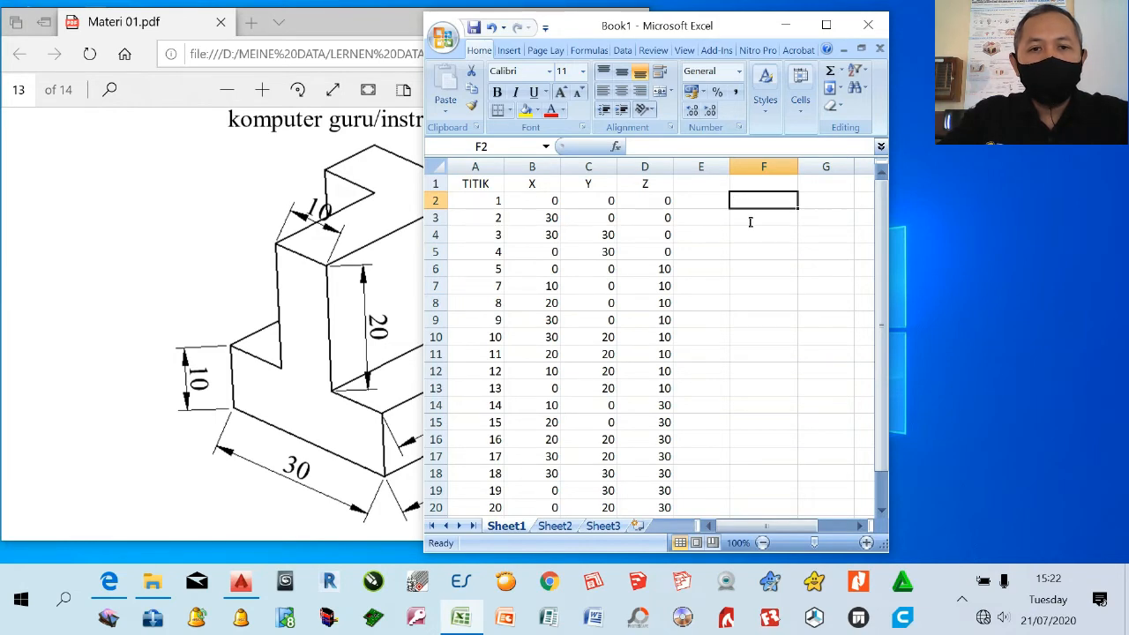
left_click(616, 146)
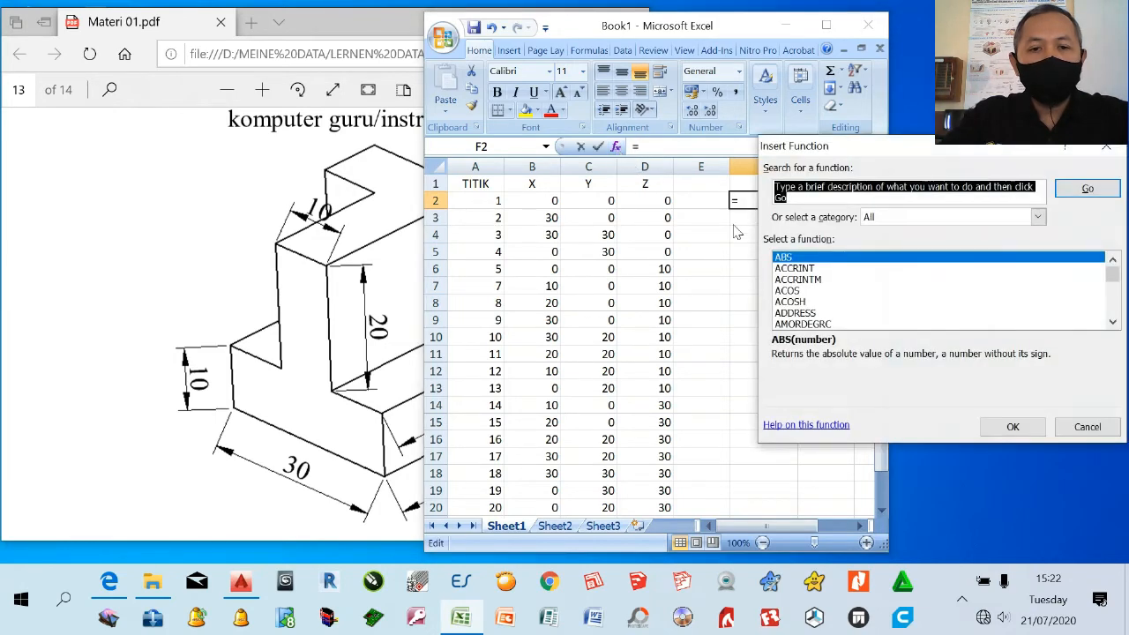
left_click(1037, 217)
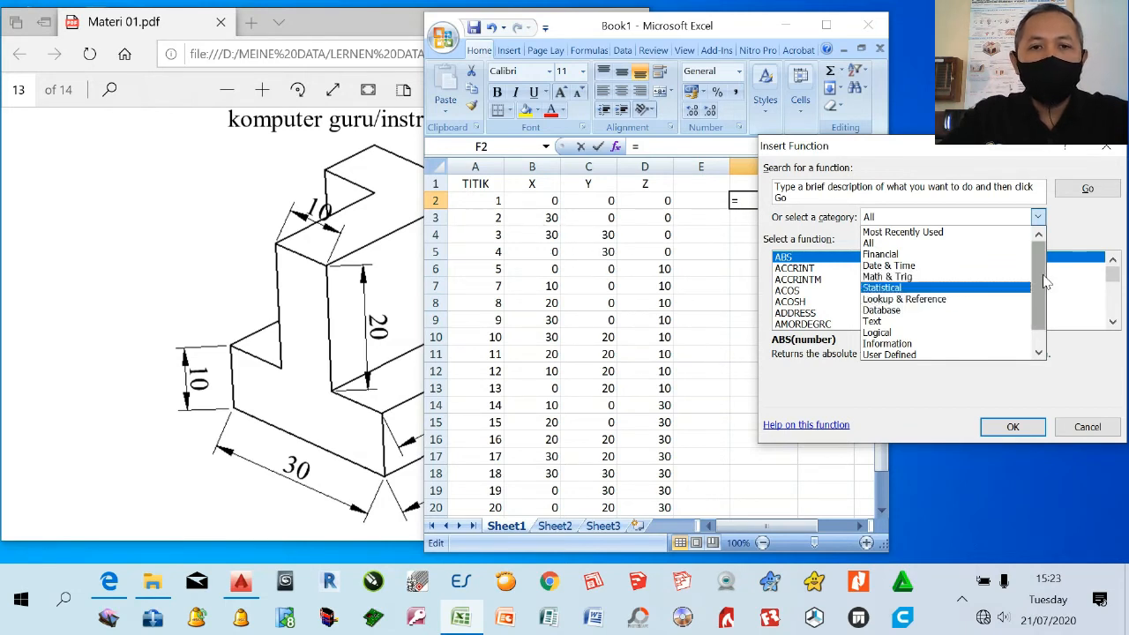
mouse_move(1039, 278)
left_mouse_down()
mouse_move(1040, 289)
mouse_move(1043, 267)
left_mouse_up()
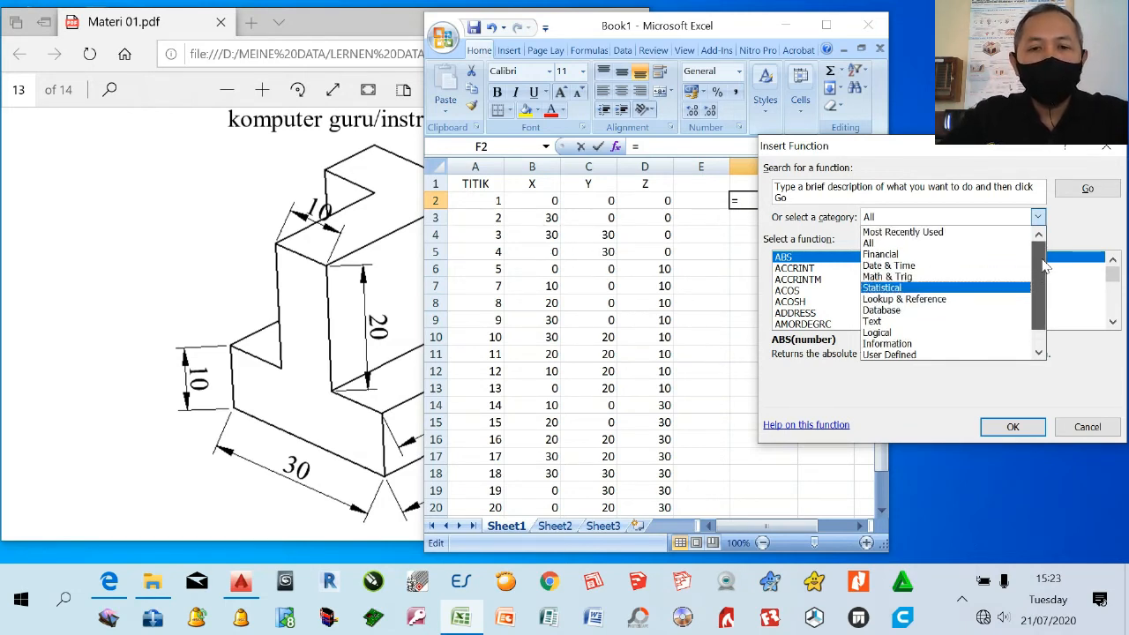
left_click(940, 245)
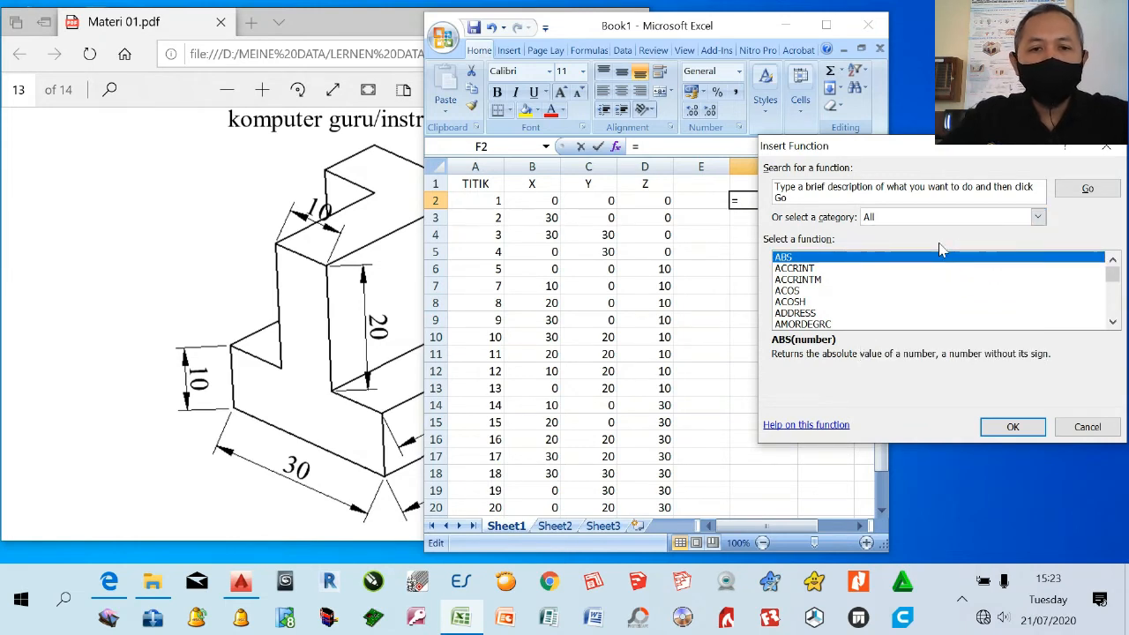
left_click(862, 305)
scroll(865, 313, "down", 14)
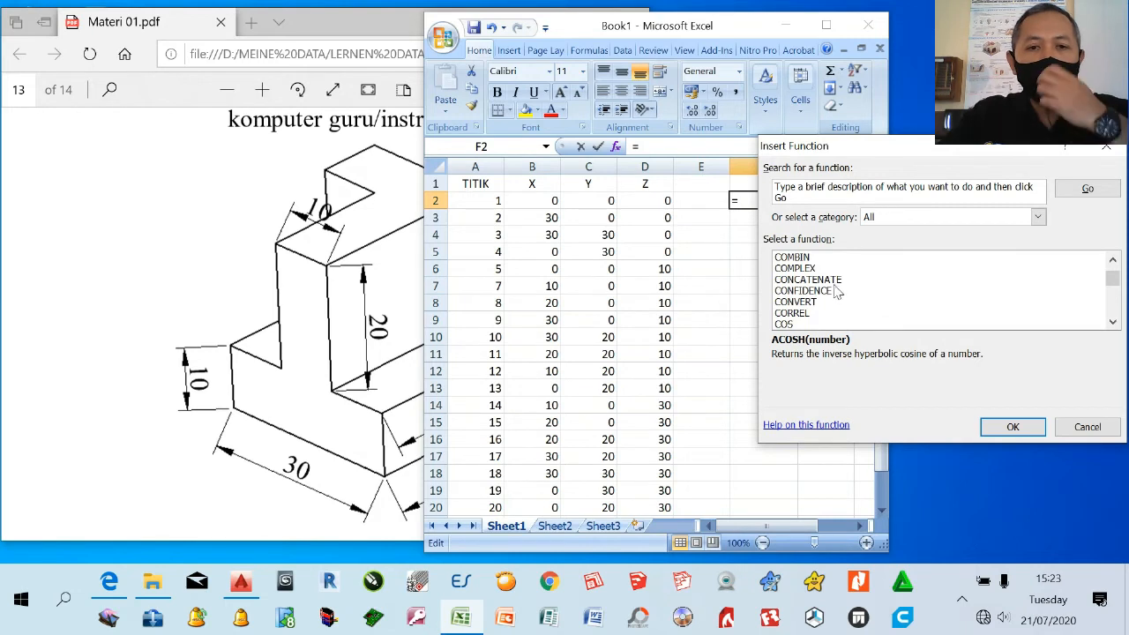
left_click(825, 281)
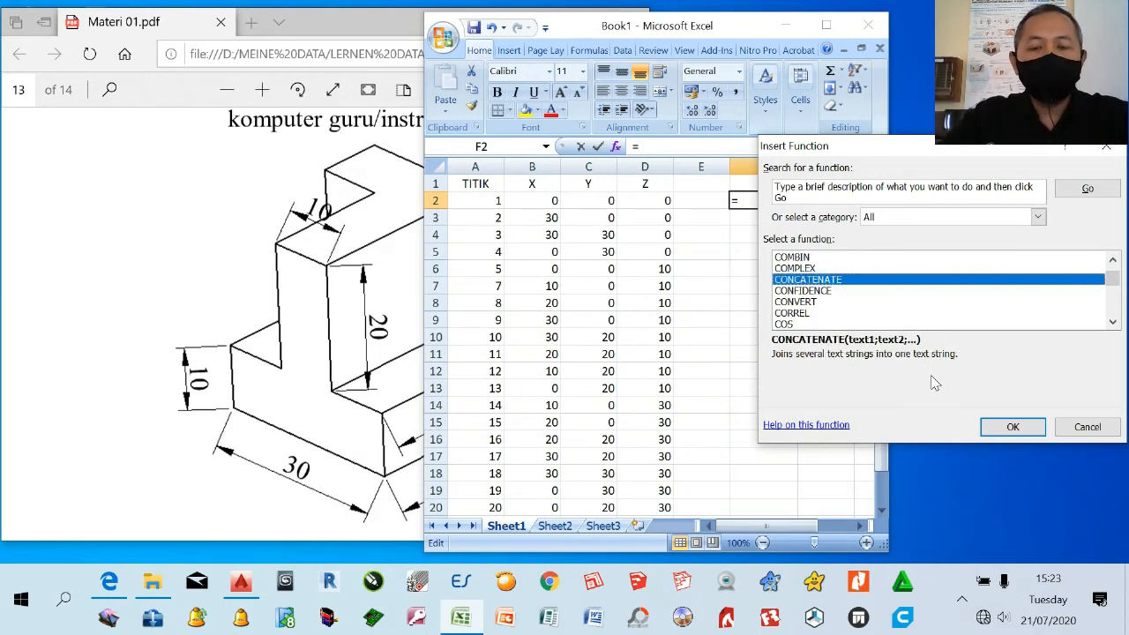
left_click(1012, 428)
Start the CONCATENATE arguments for F2 with the text PO, a space, cell B2 and a comma
left_click_drag(793, 160, 785, 267)
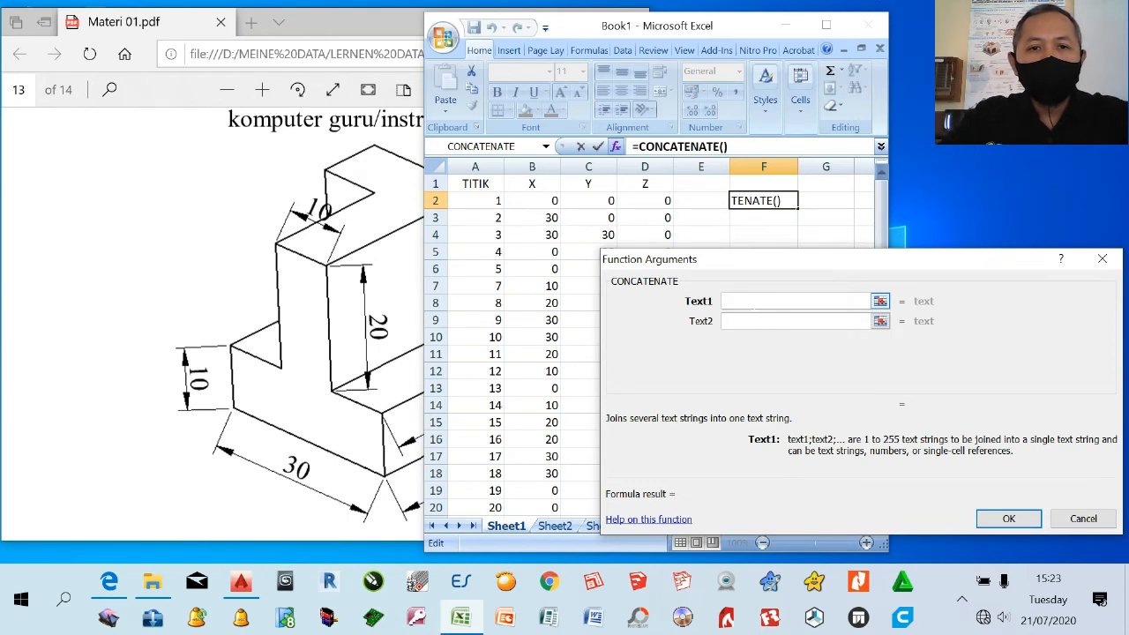
type("PO")
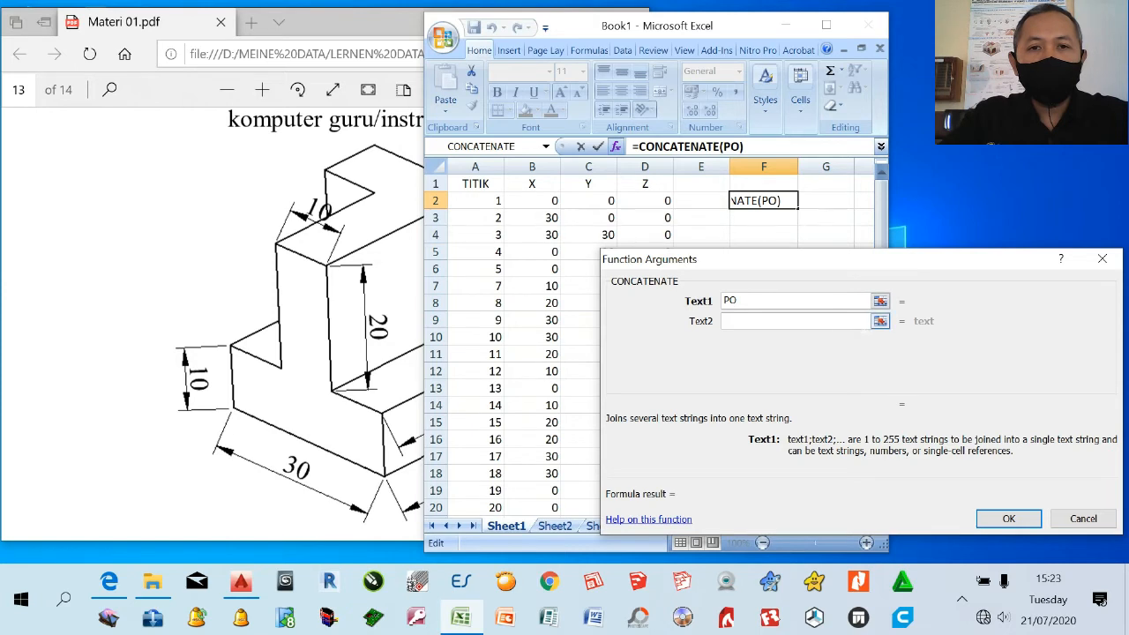
key("Tab")
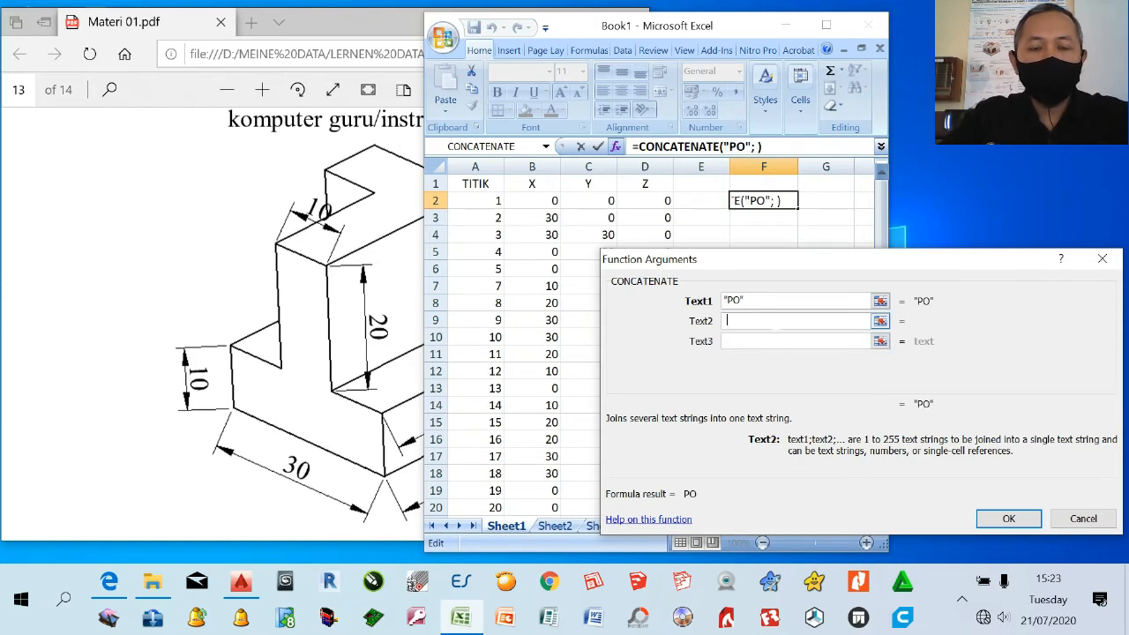
key("Tab")
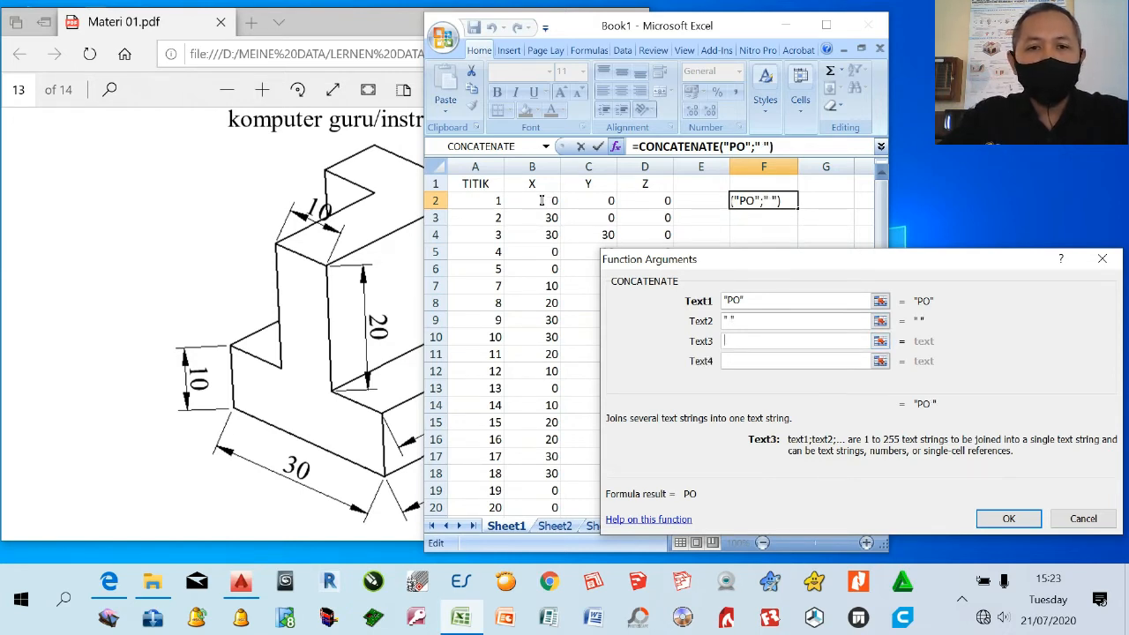
left_click(542, 200)
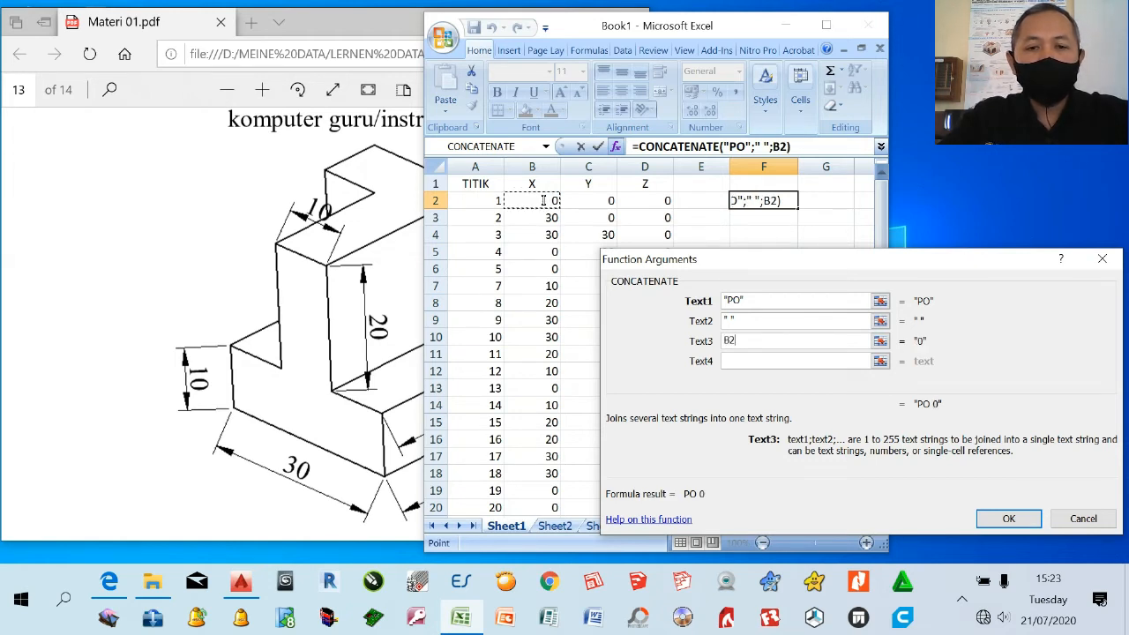
left_click(764, 362)
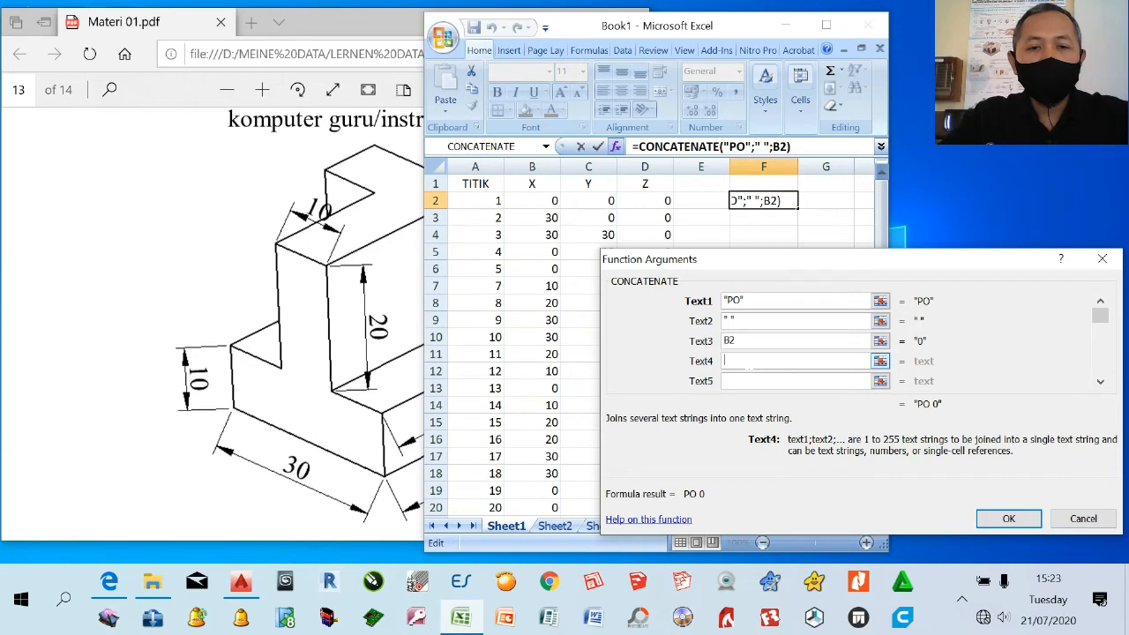
type(";")
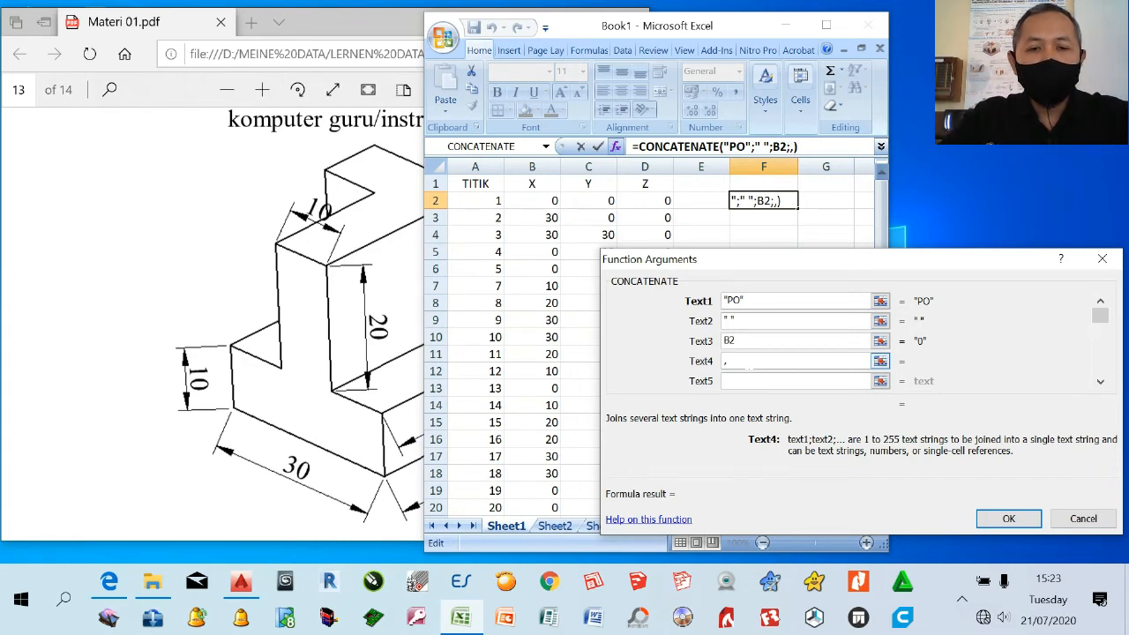
key("Tab")
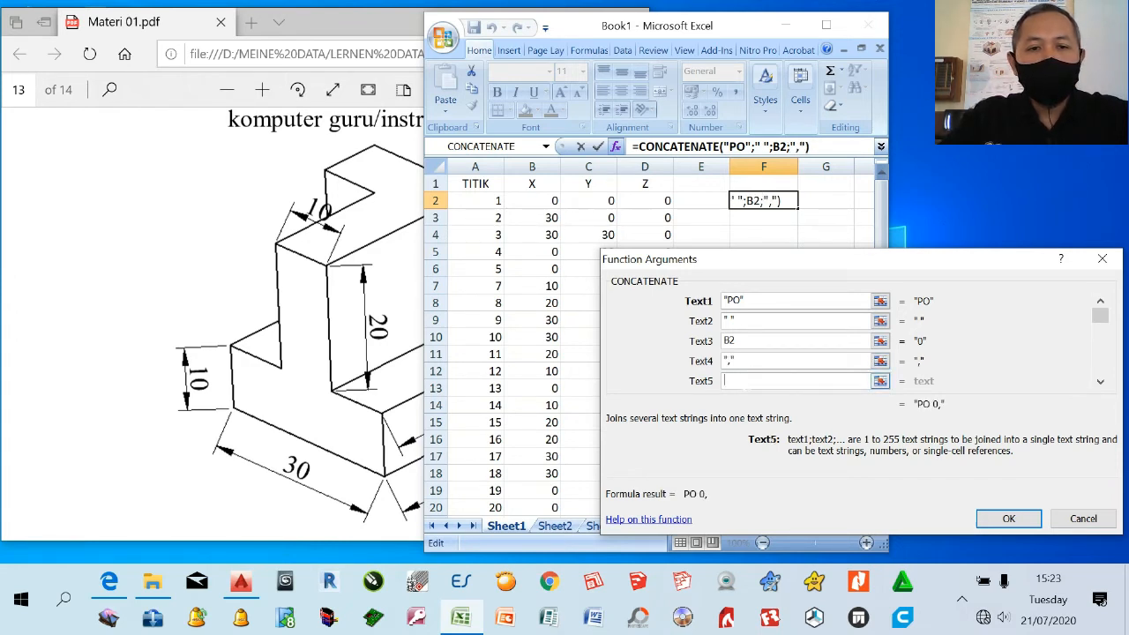
Complete the CONCATENATE formula in F2 by adding cell C2, a comma and cell D2 as Text5 to Text7
left_click(602, 199)
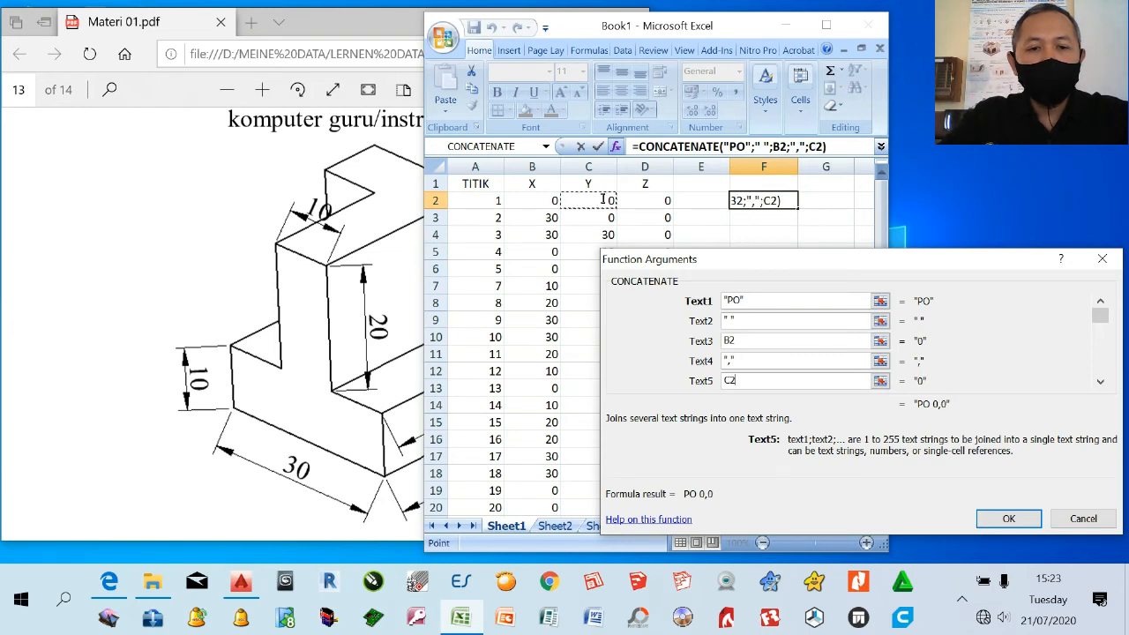
left_click(1100, 381)
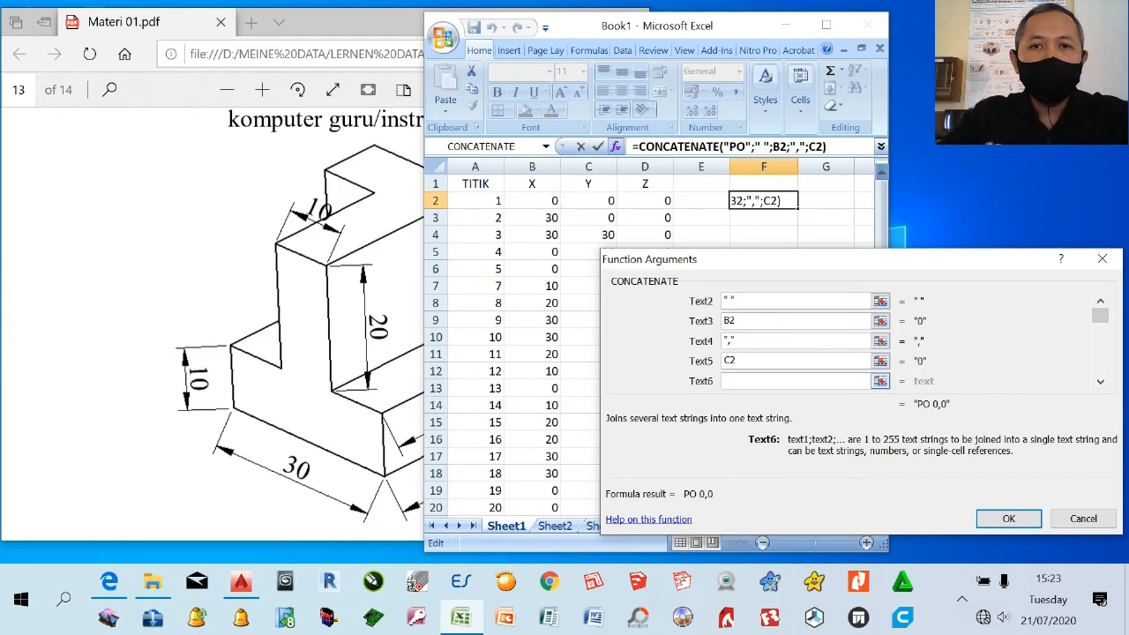
type(",")
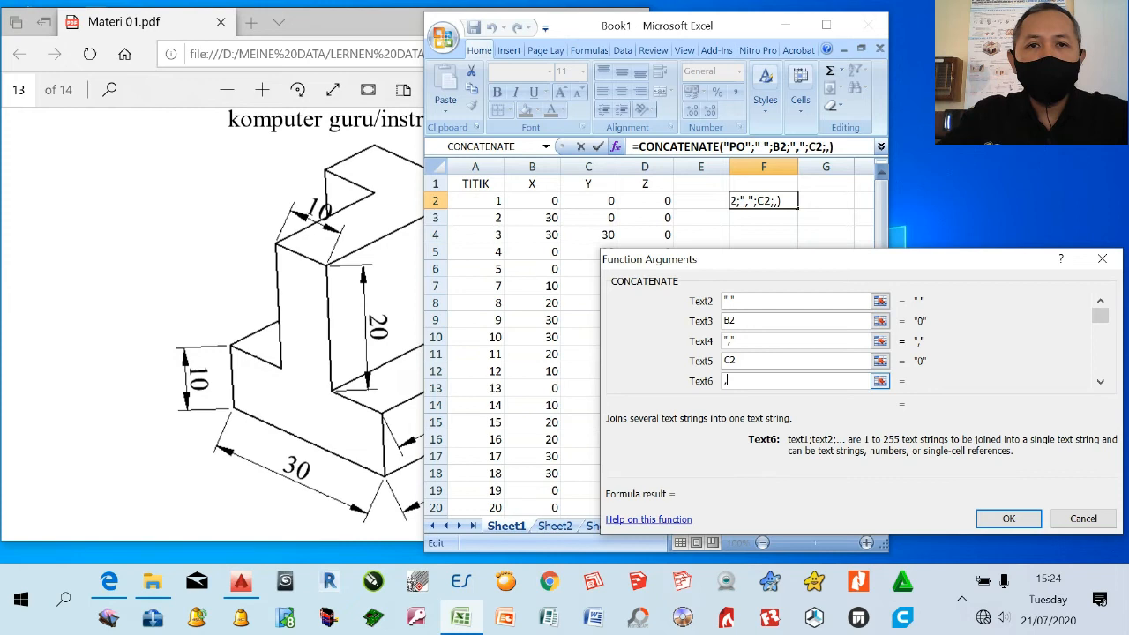
left_click(1100, 381)
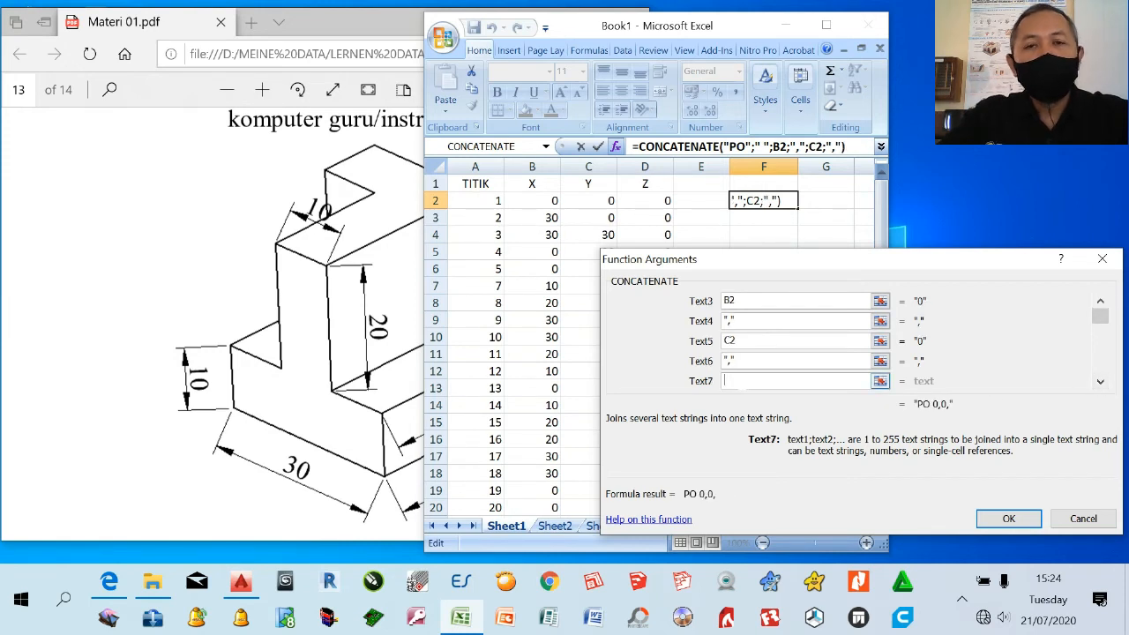
left_click(660, 201)
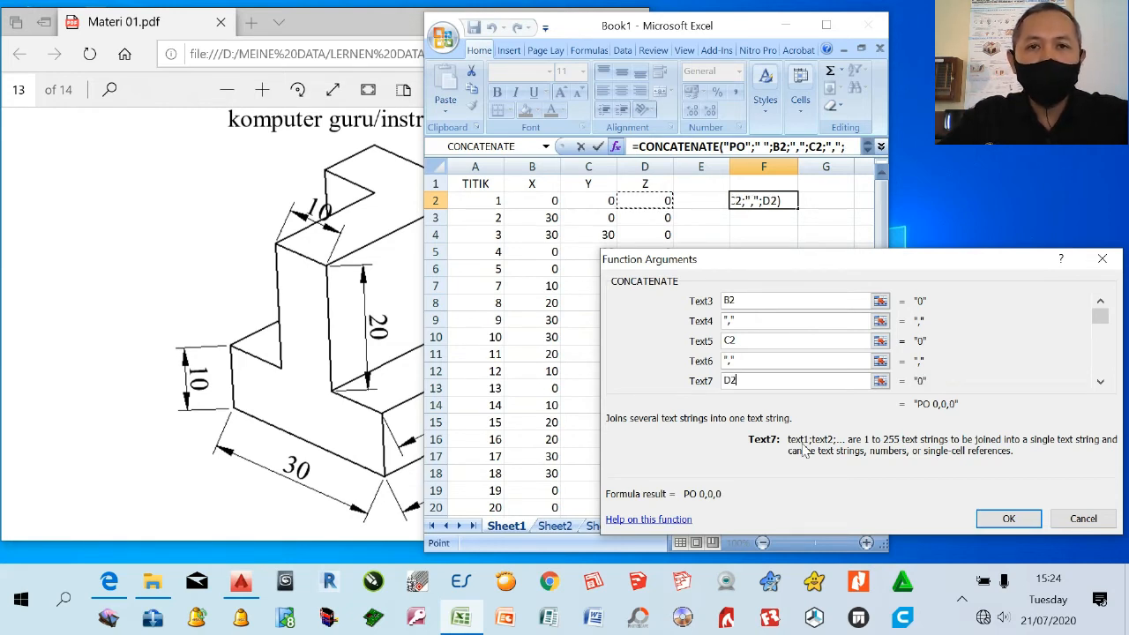
left_click(1014, 519)
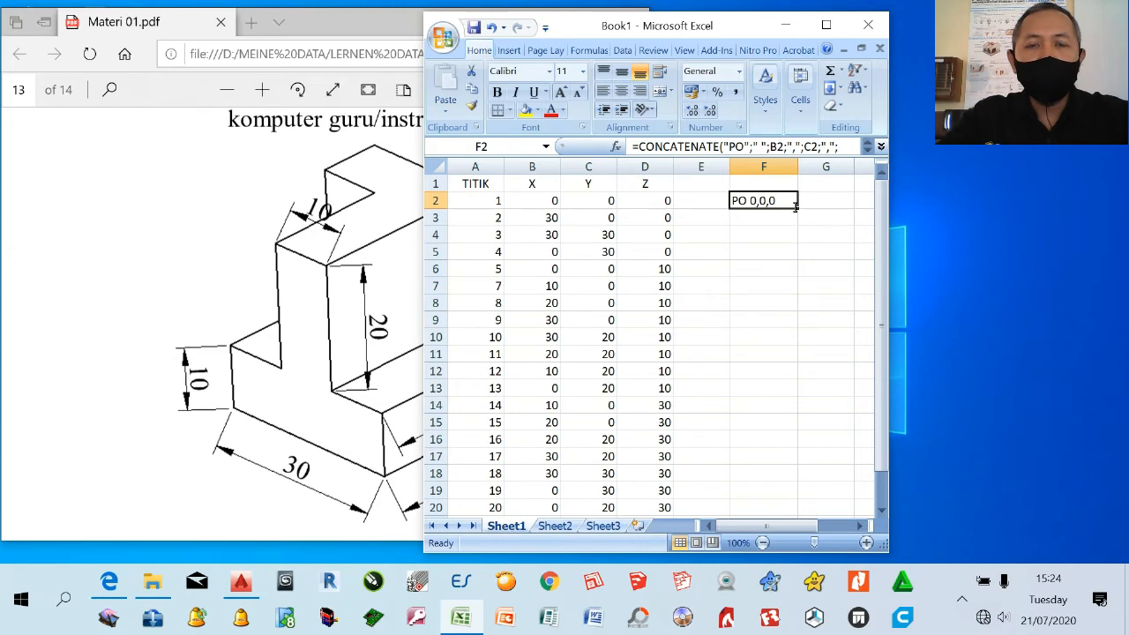
Fill the CONCATENATE formula from F2 down to F21 and check the resulting point strings
left_click_drag(796, 206, 795, 474)
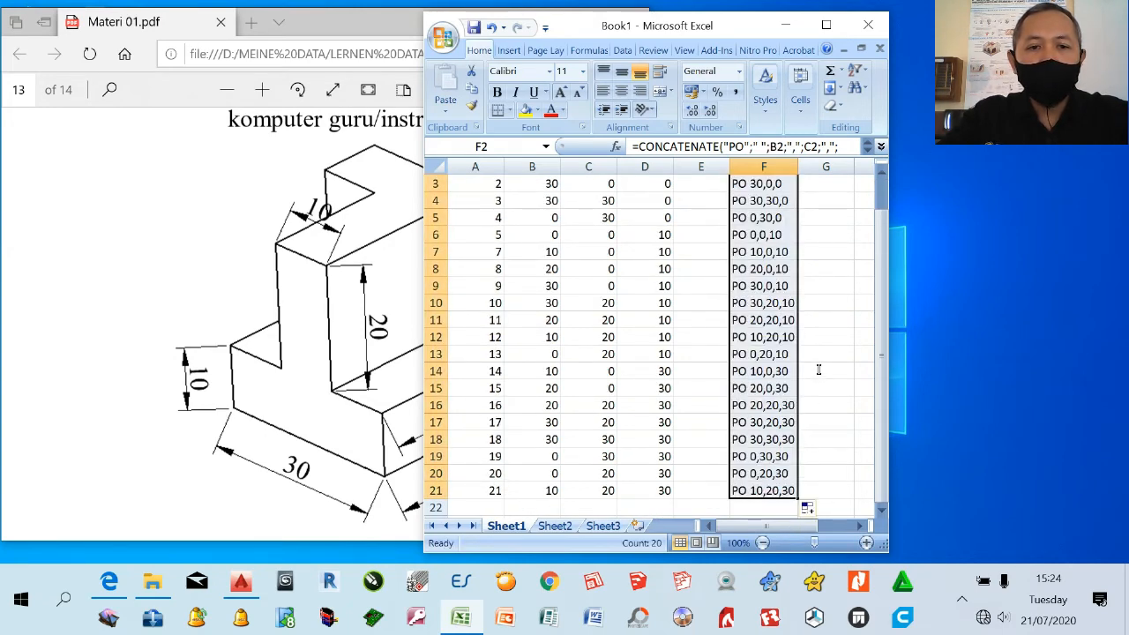
scroll(818, 367, "up", 1)
left_click(818, 323)
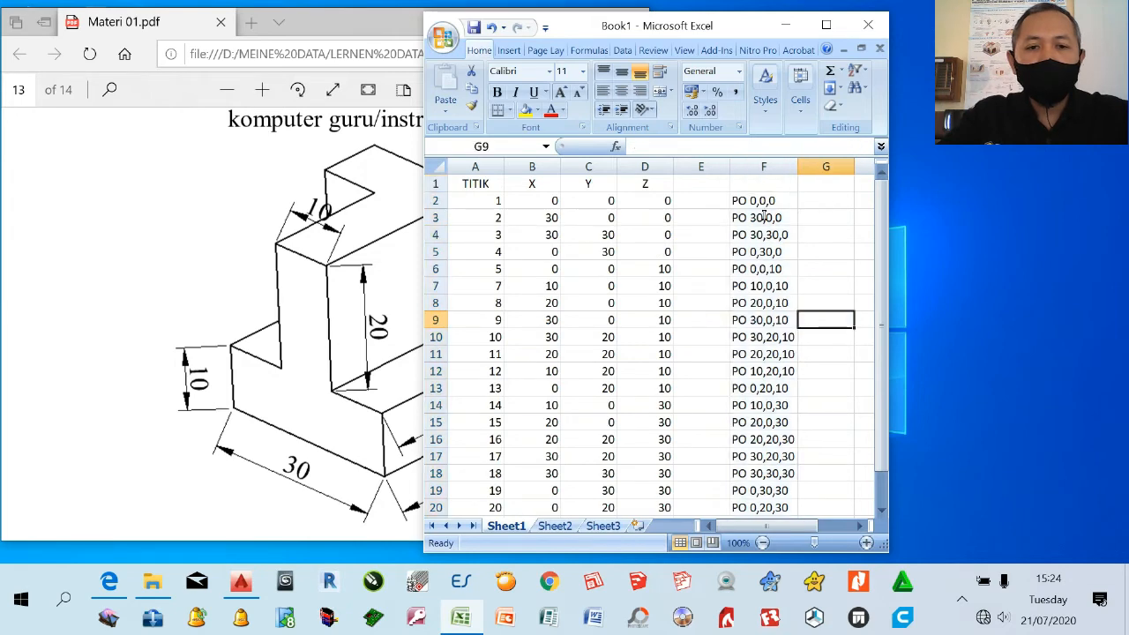
scroll(765, 364, "down", 2)
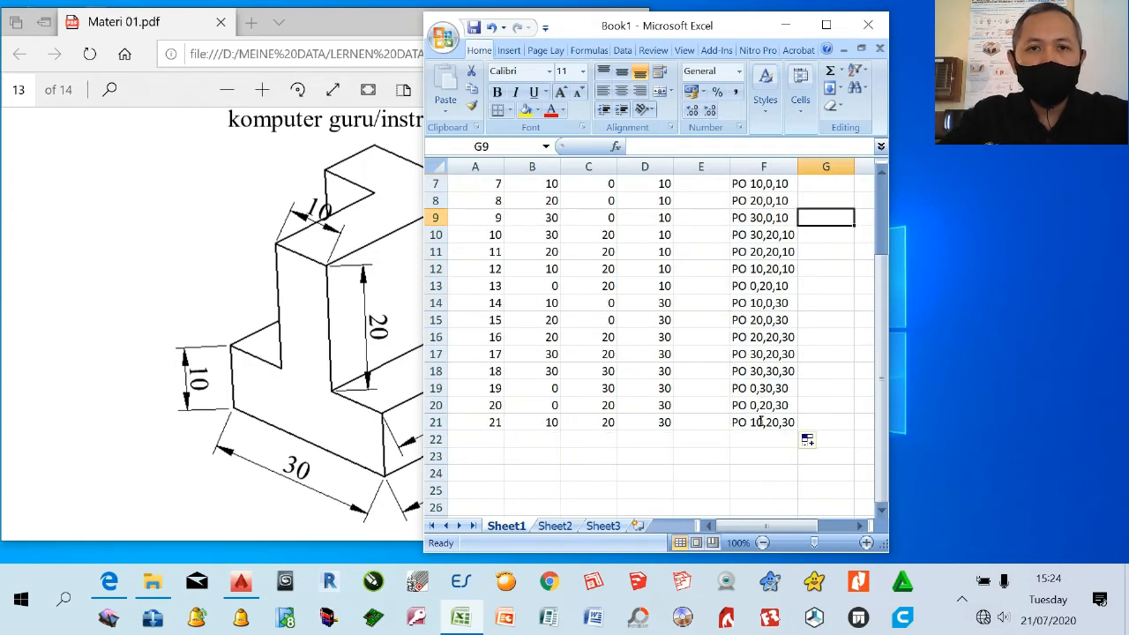
scroll(760, 422, "up", 2)
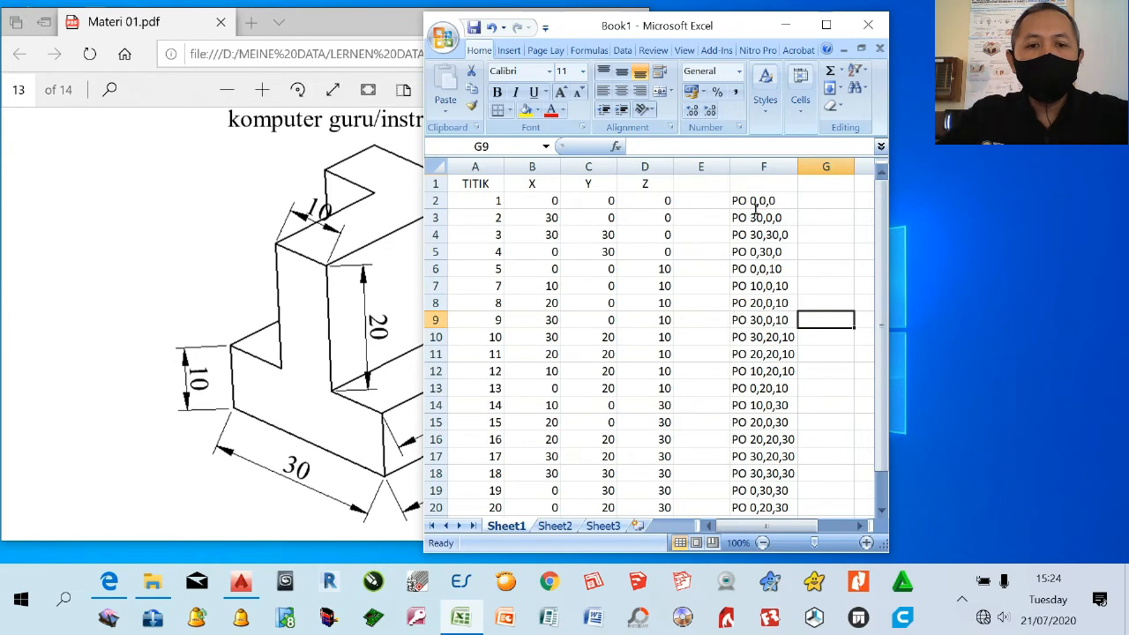
Switch to the AutoCAD drawing and check which workspace is active
left_click(245, 593)
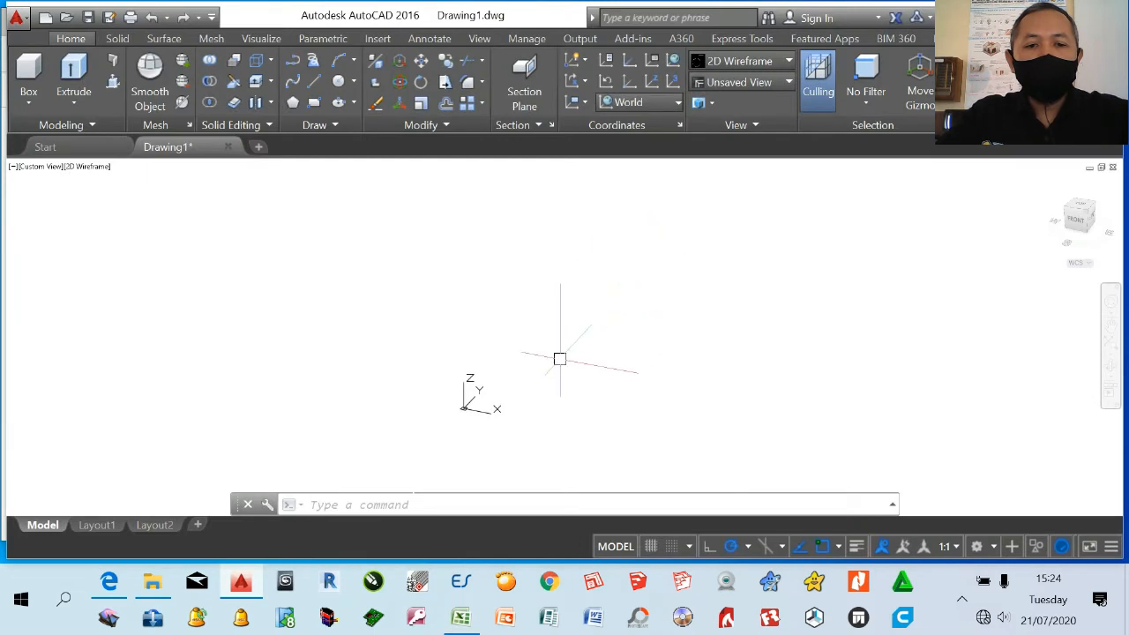
left_click(988, 548)
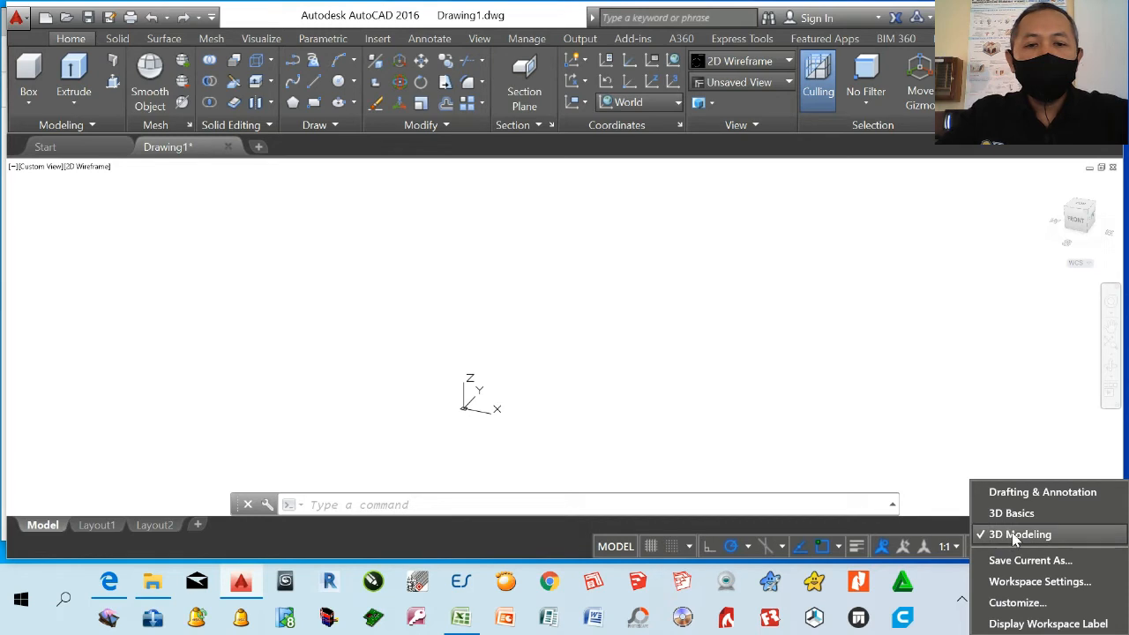
left_click(573, 318)
left_click(510, 366)
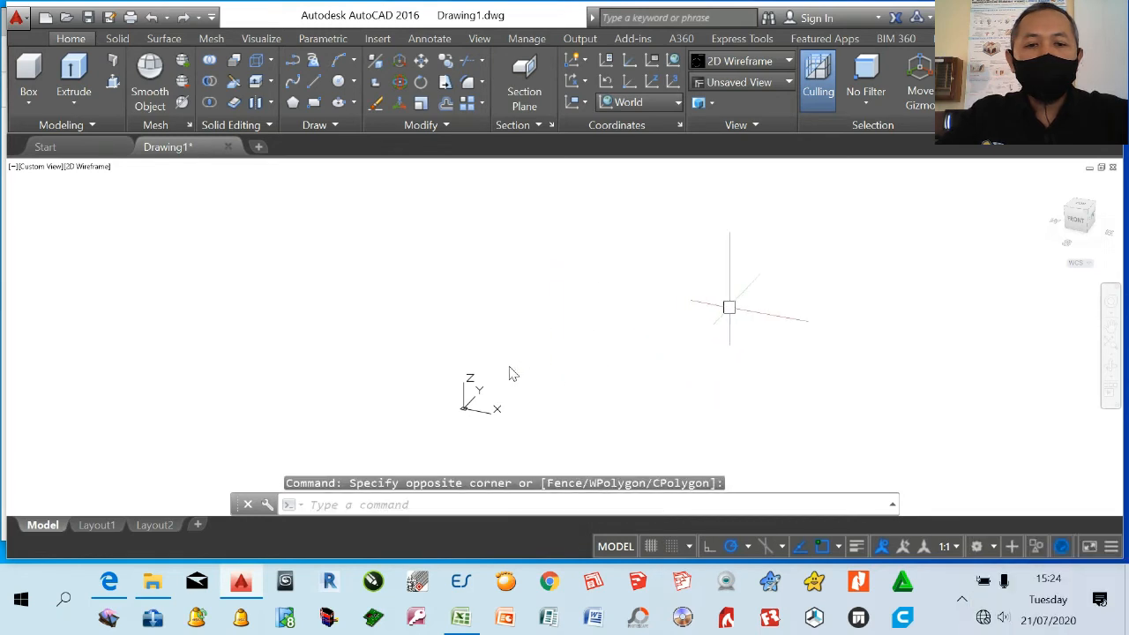
Set the drawing view to SE Isometric
left_click(1079, 205)
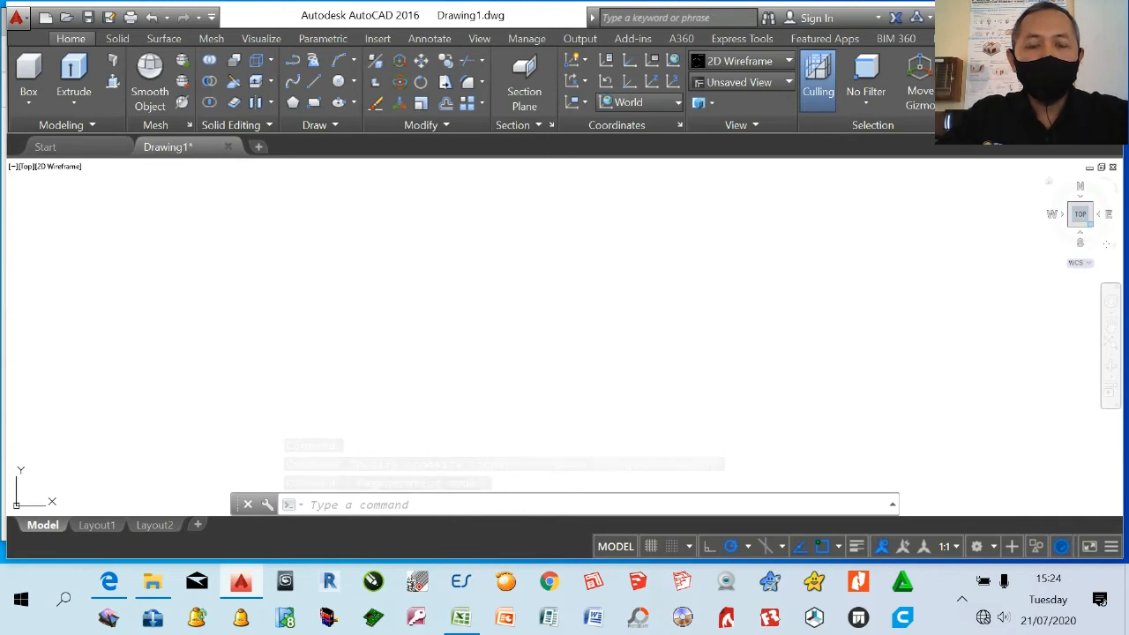
left_click(1091, 225)
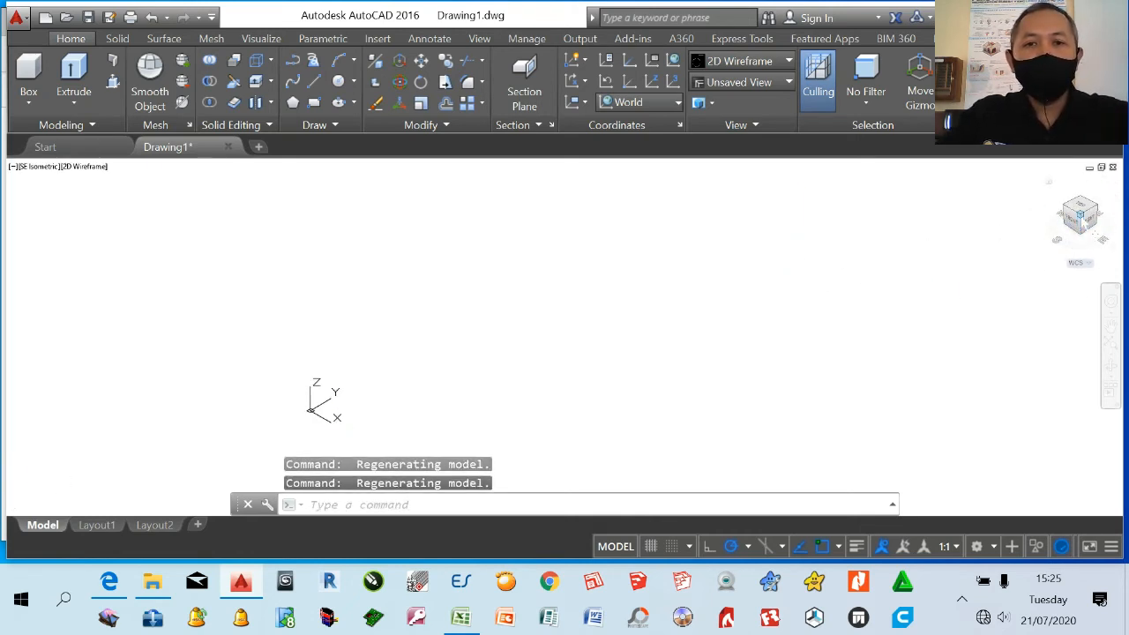
middle_click_drag(517, 351, 591, 319)
scroll(394, 390, "up", 4)
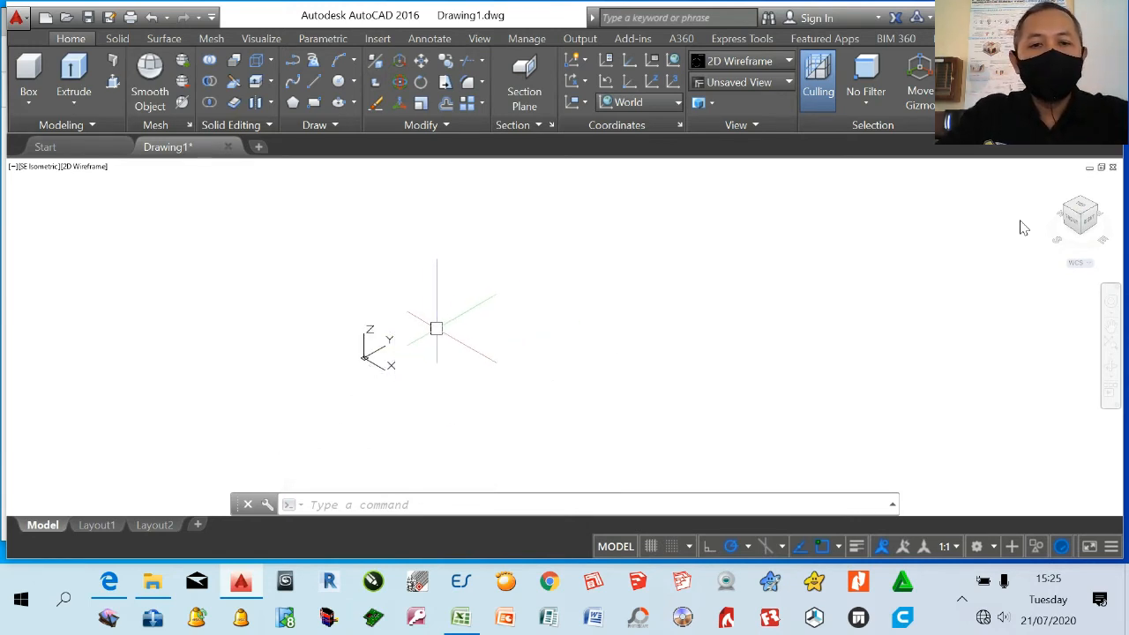
scroll(418, 340, "up", 2)
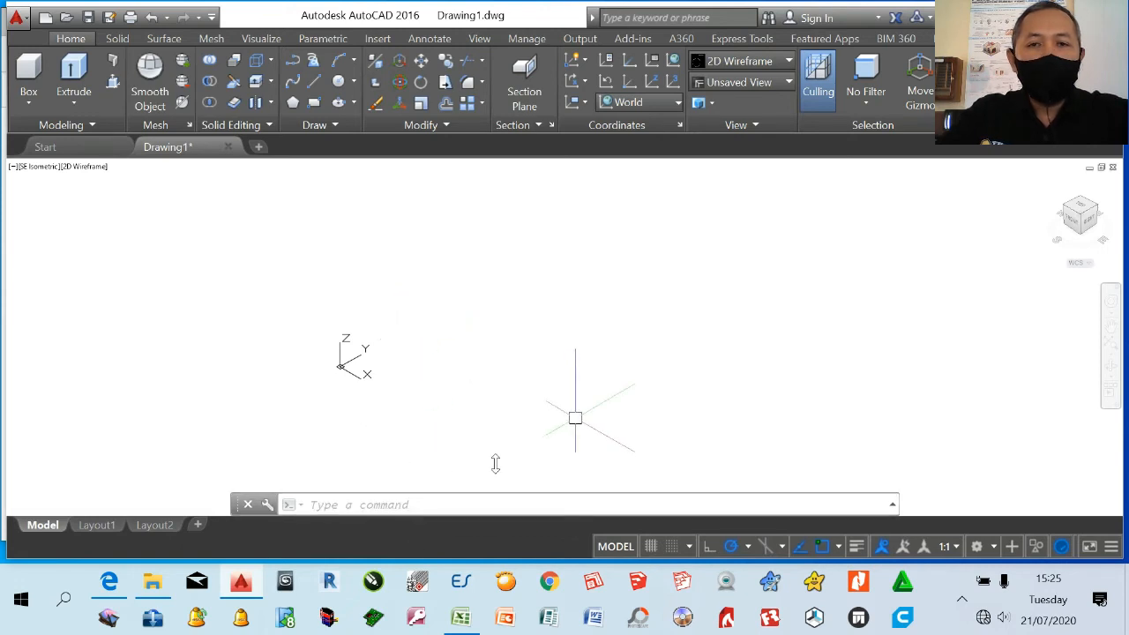
Run DDPTYPE and apply the point style of a circle with an X, sized 5% relative to the screen
left_click(459, 509)
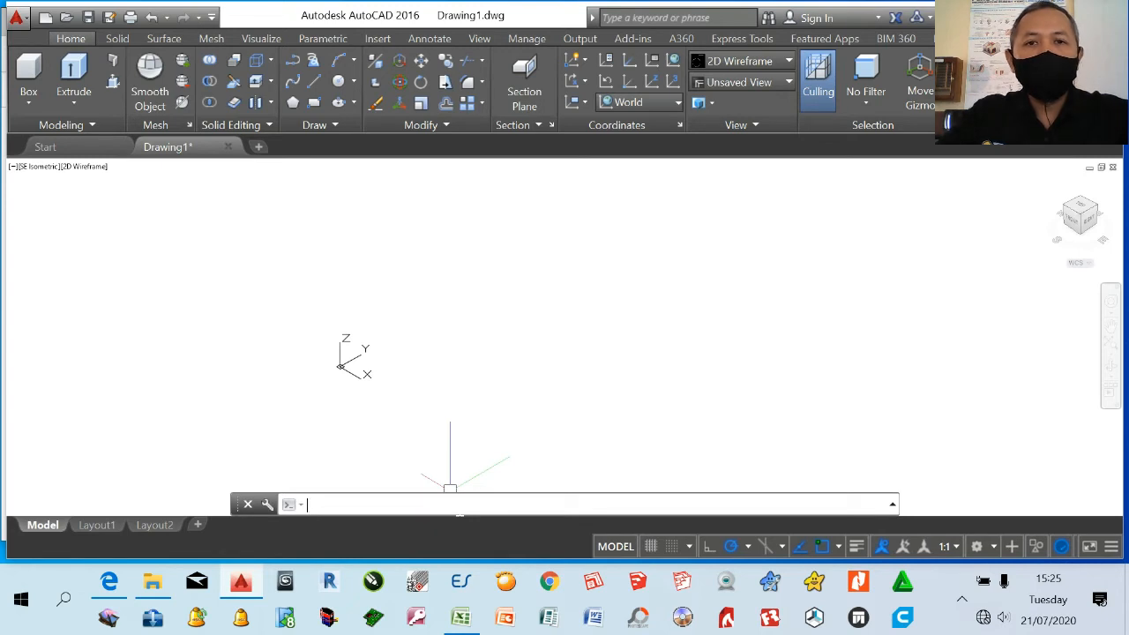
type("DDP")
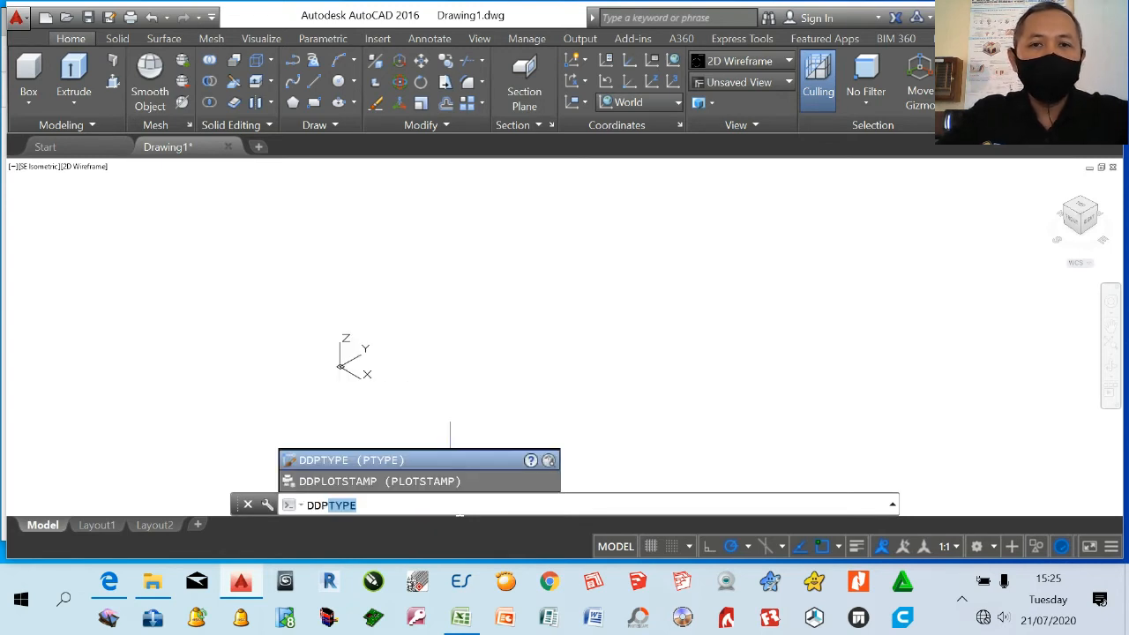
type("TYPE")
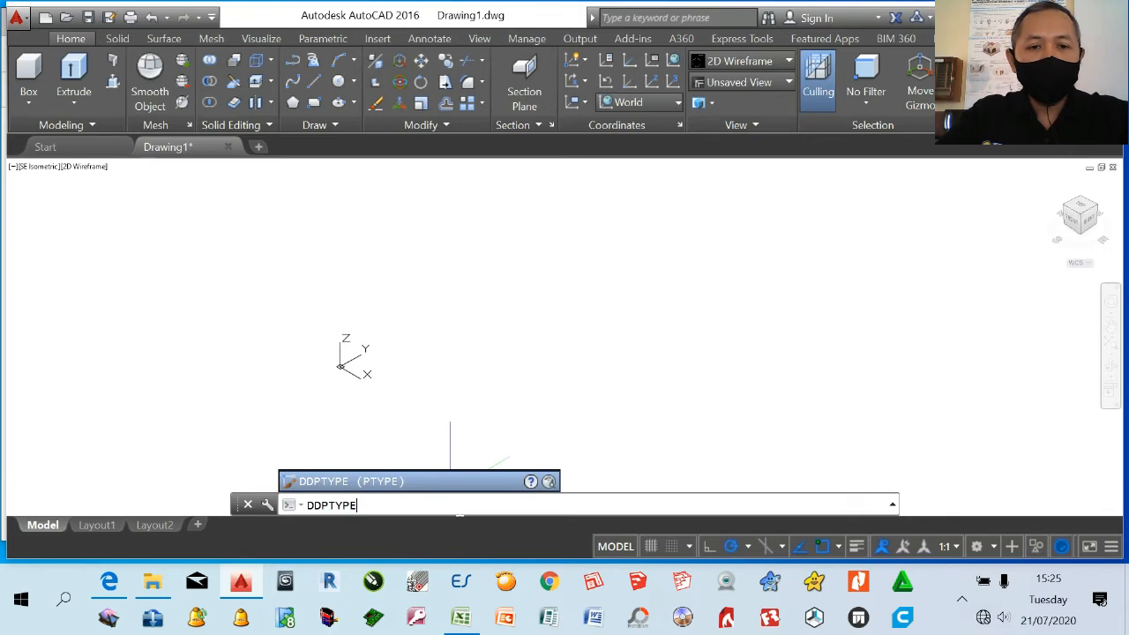
key("Return")
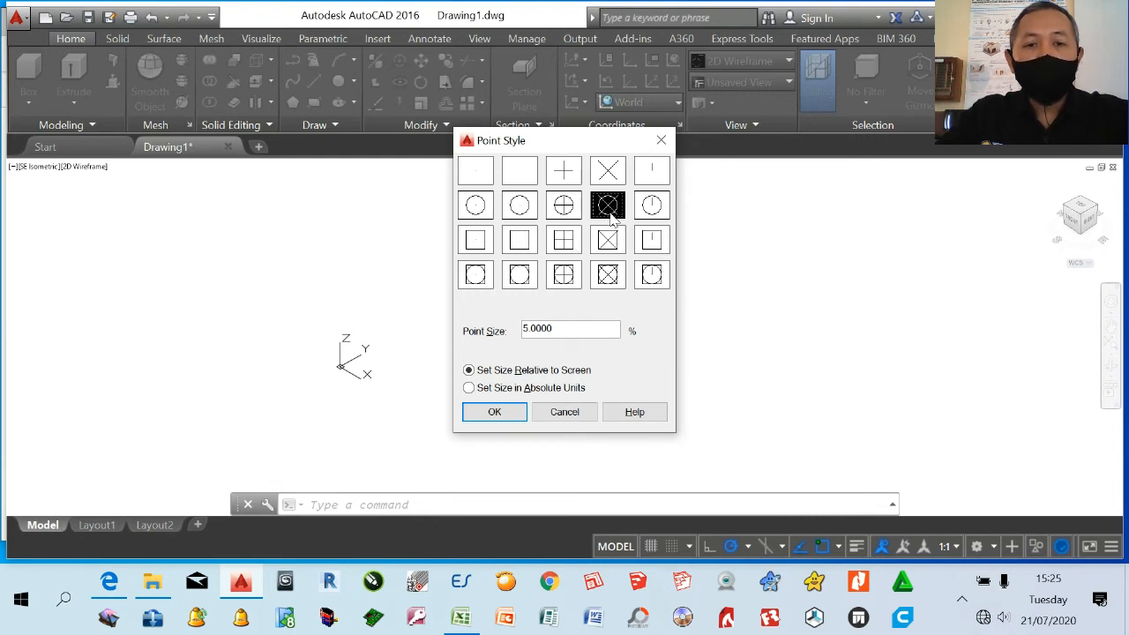
left_click(504, 414)
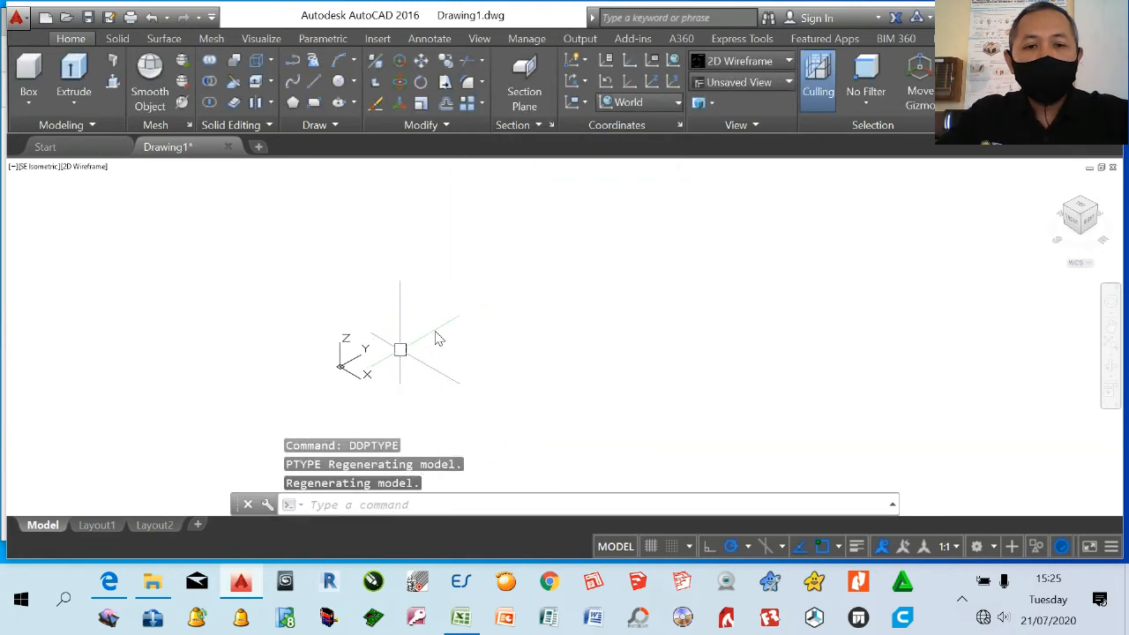
Switch to the Excel workbook and copy the PO command strings in F2:F21
left_click(461, 617)
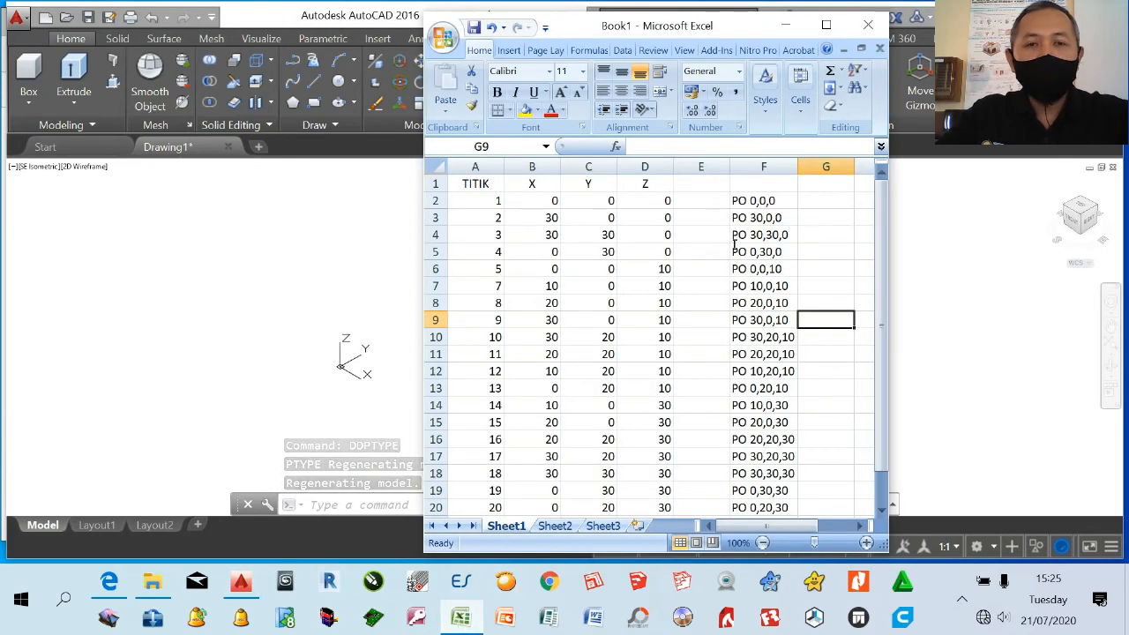
left_click(752, 201)
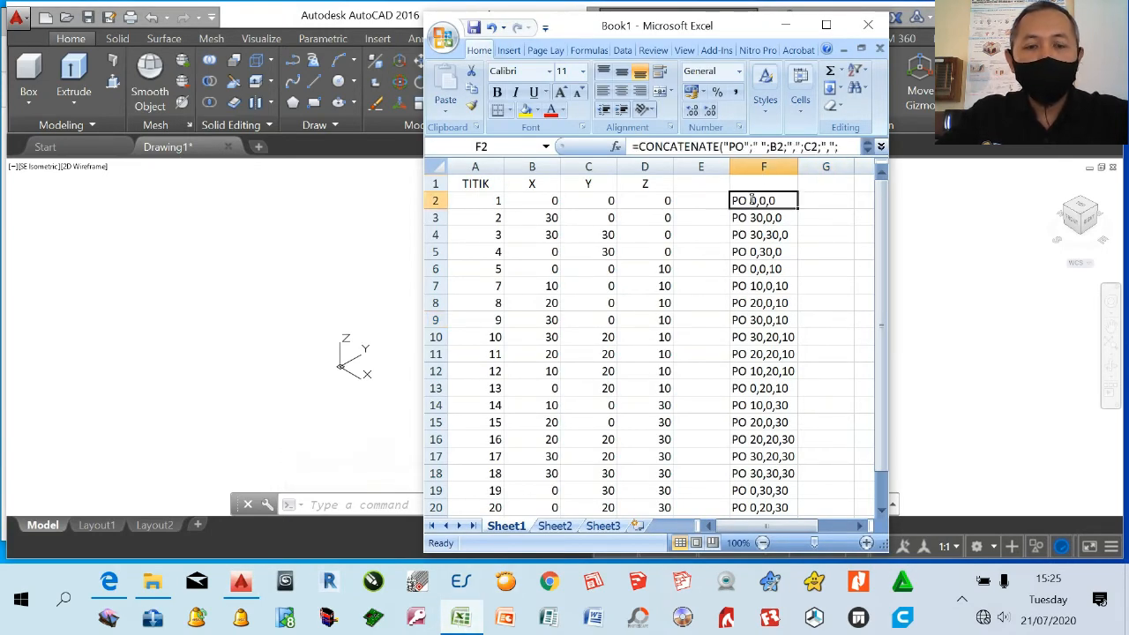
left_click_drag(752, 207, 752, 421)
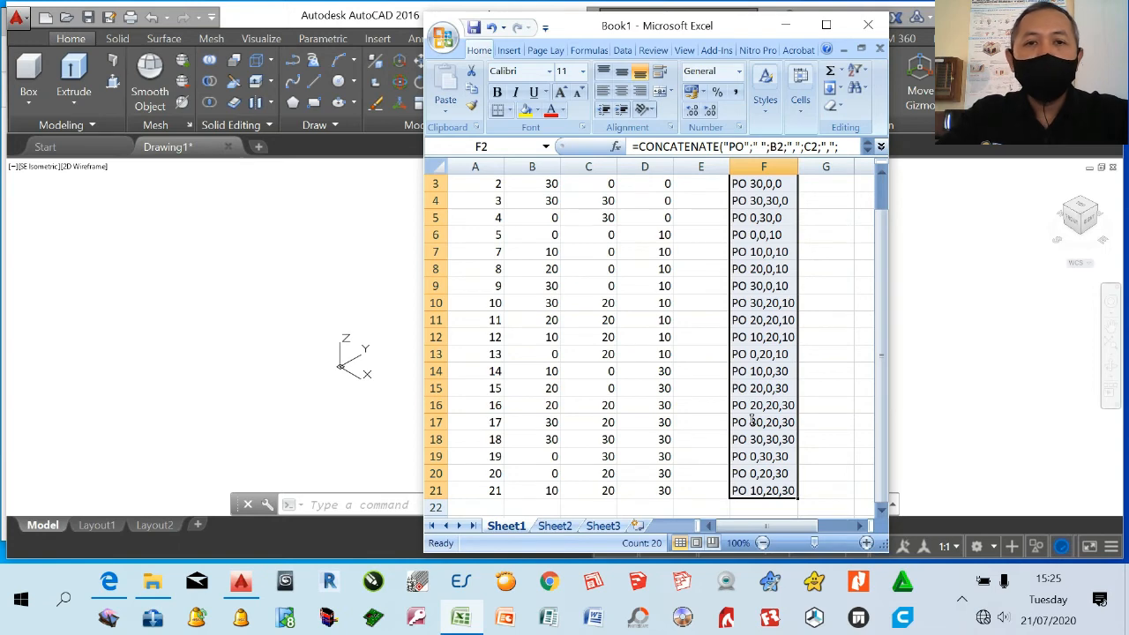
right_click(752, 421)
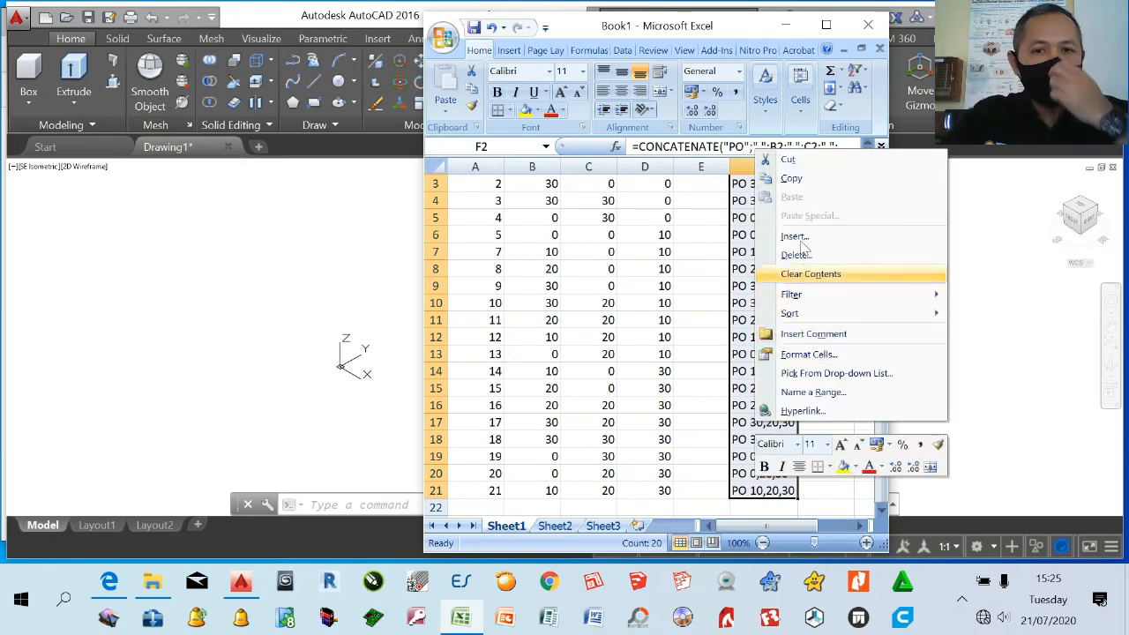
left_click(793, 180)
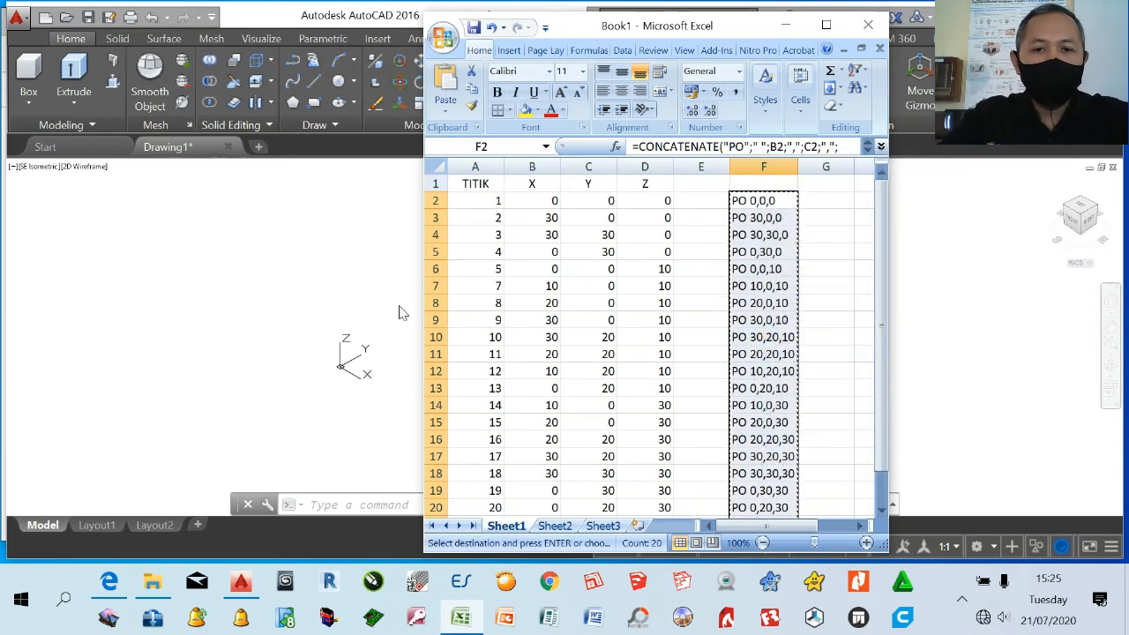
Switch to the AutoCAD drawing and paste the copied PO strings into the command line to plot all the points
left_click(321, 270)
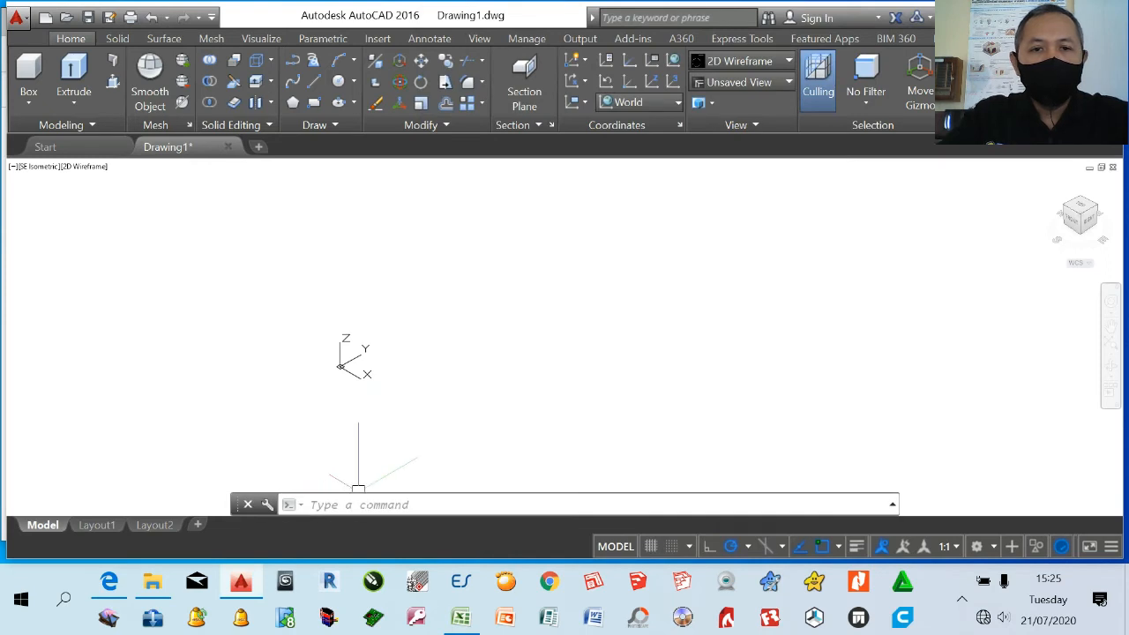
right_click(366, 503)
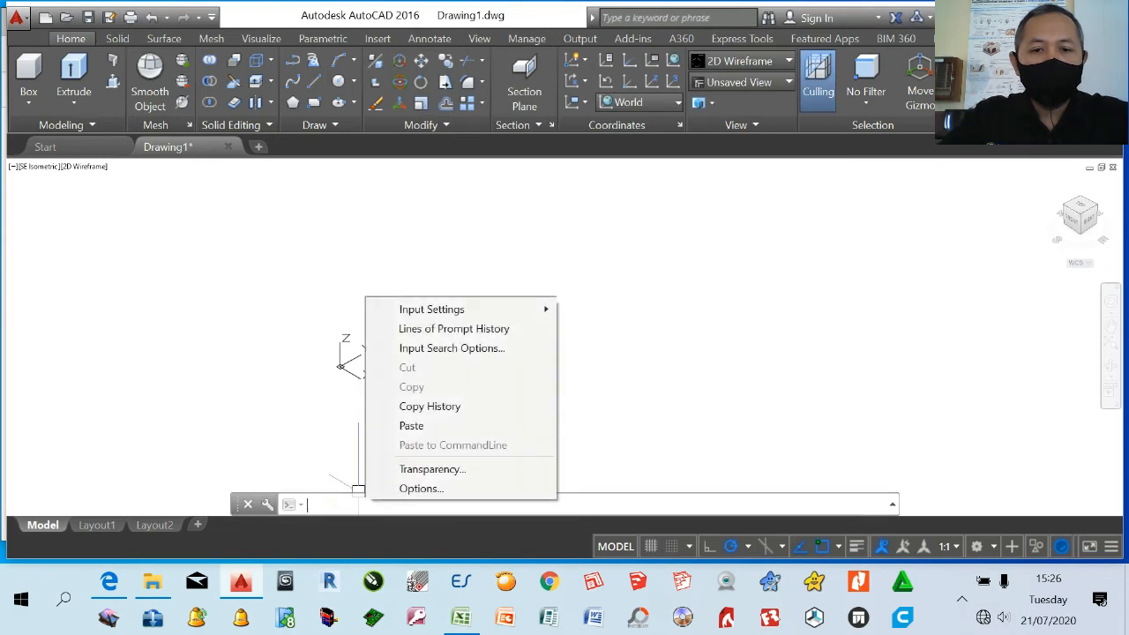
left_click(412, 426)
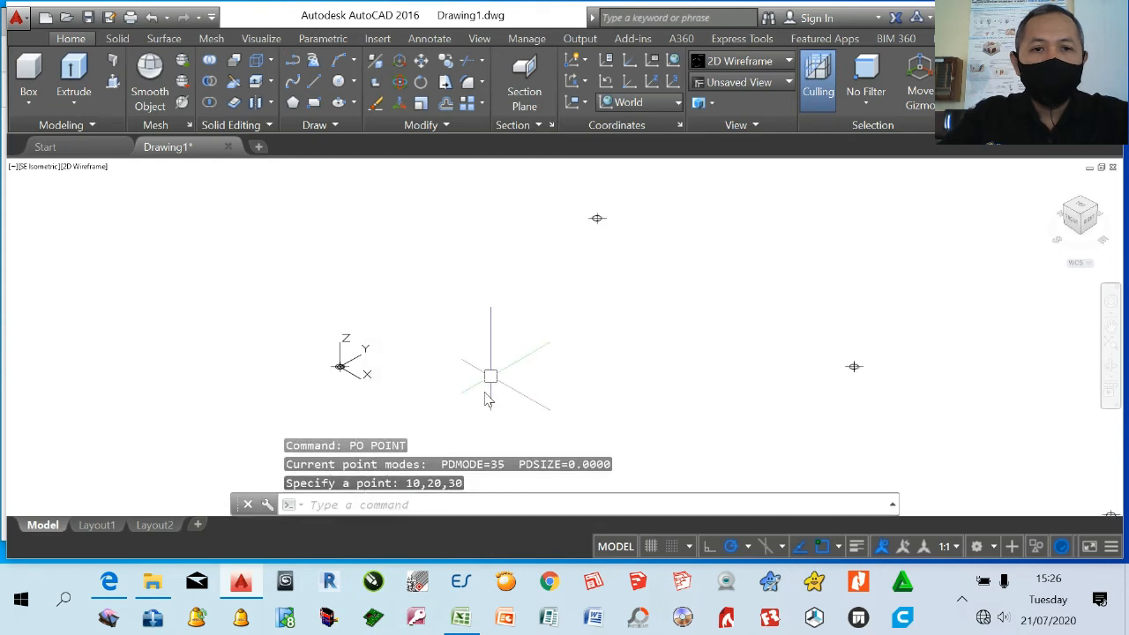
Regenerate the drawing with RE so the point markers are redrawn for a view framing all the points
scroll(459, 319, "down", 6)
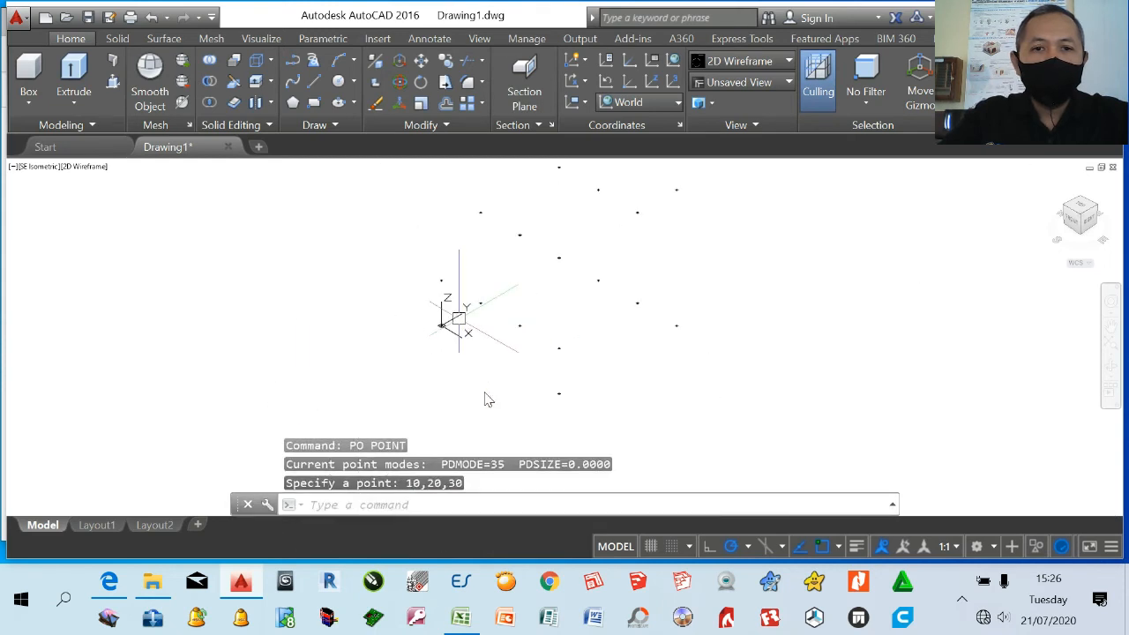
scroll(559, 295, "down", 3)
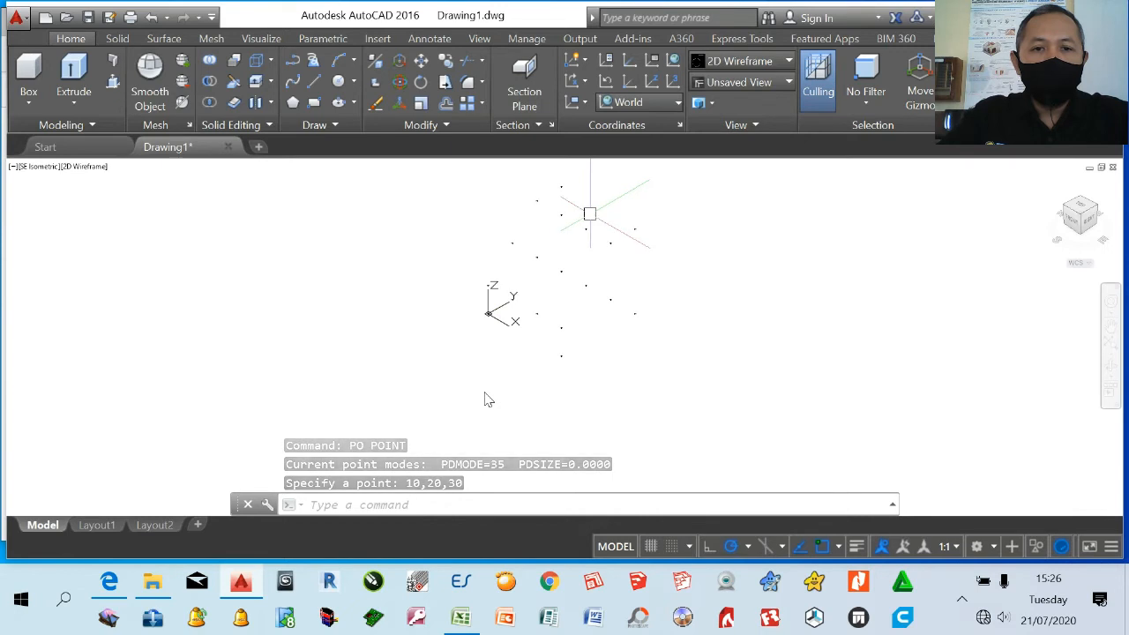
scroll(591, 314, "down", 2)
scroll(598, 253, "up", 2)
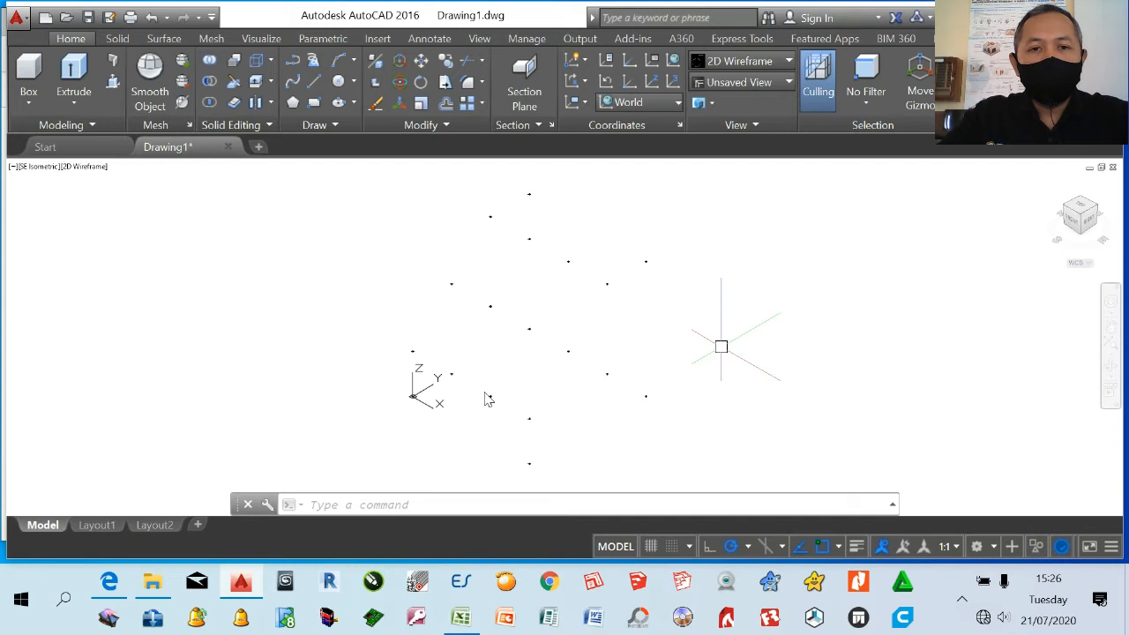
type("RE")
key("Return")
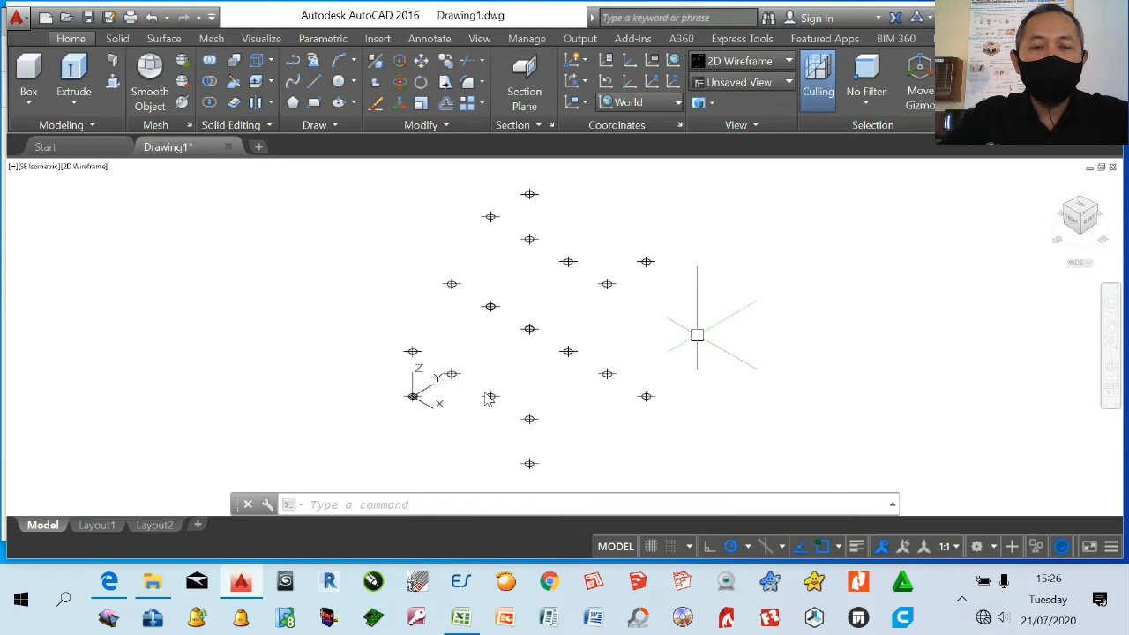
Check the dimensioned part in Materi 01.pdf, then orbit the AutoCAD view so the overlapping points separate
left_click(109, 584)
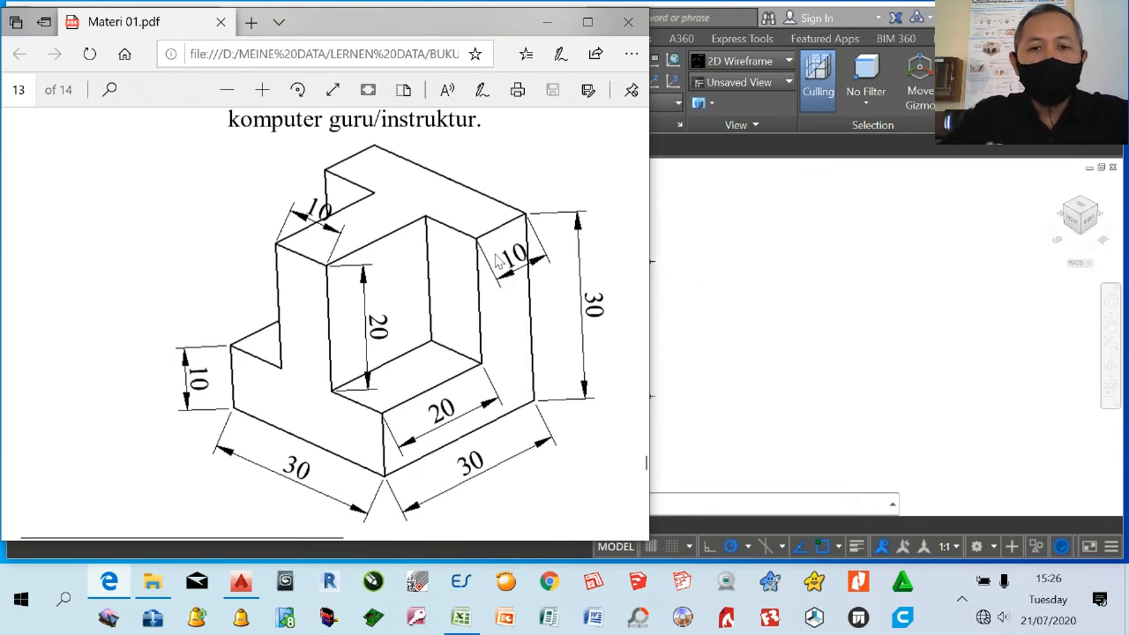
left_click(792, 309)
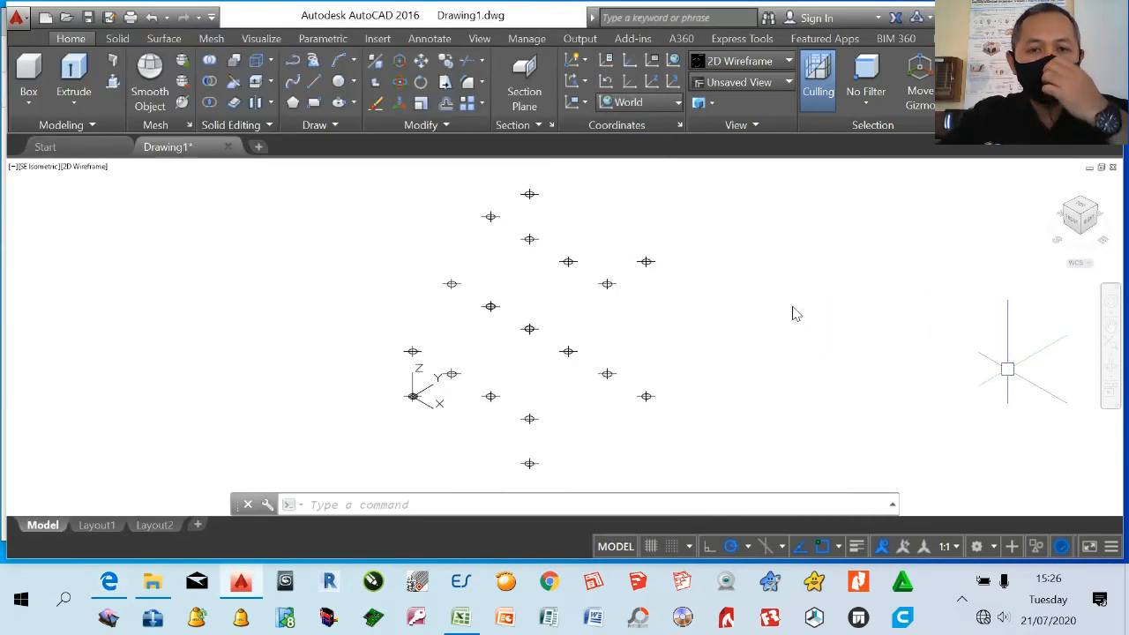
left_click(1109, 365)
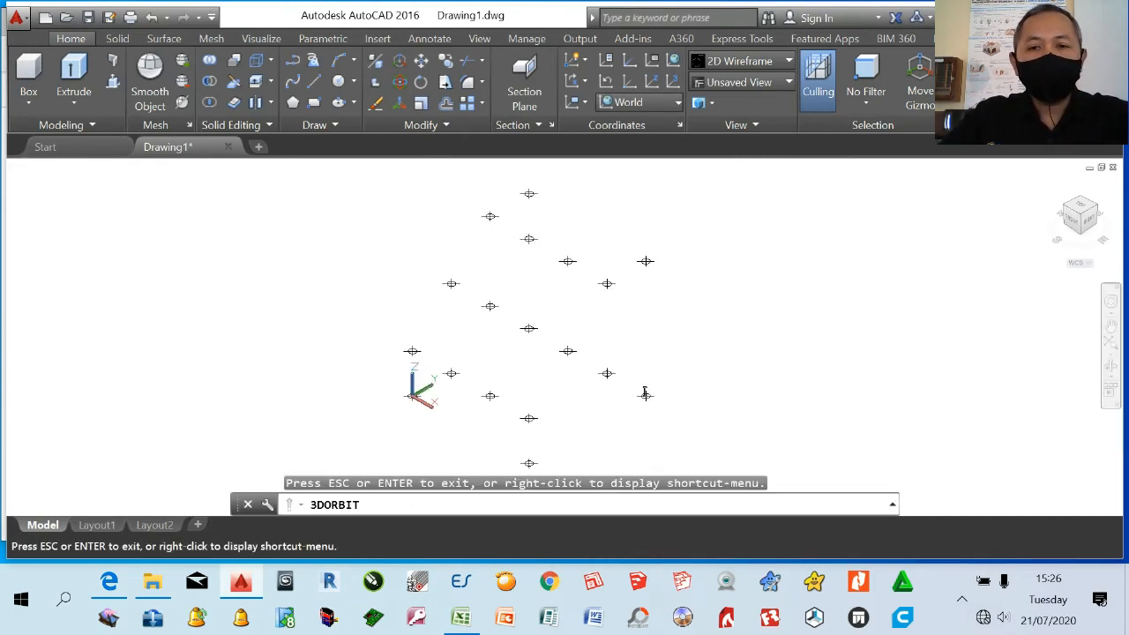
left_click_drag(643, 392, 667, 368)
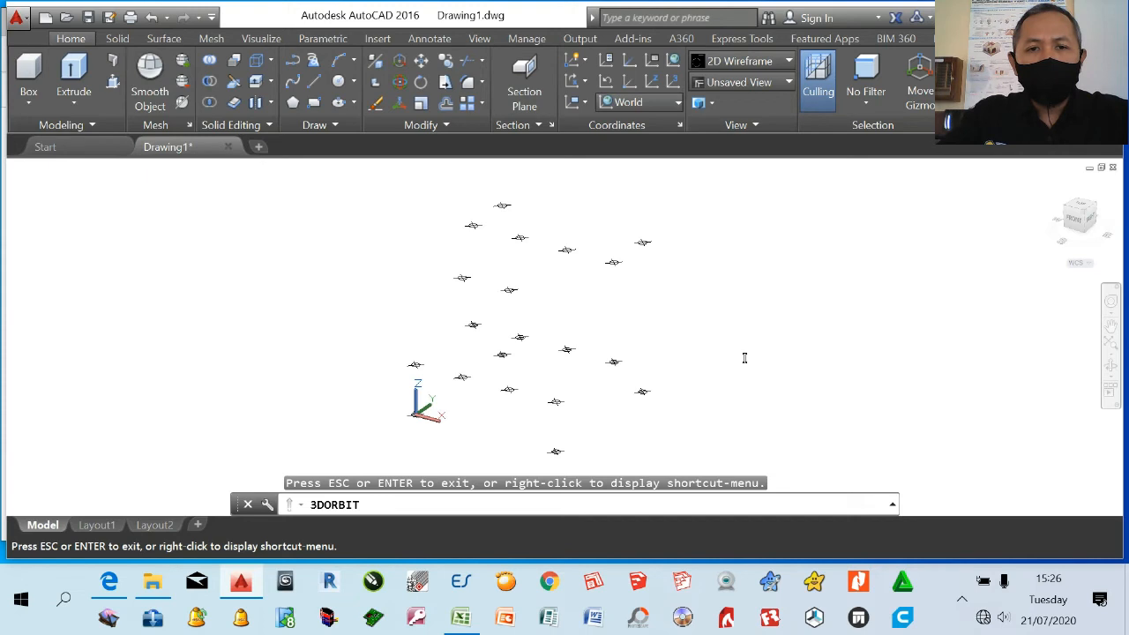
key("Escape")
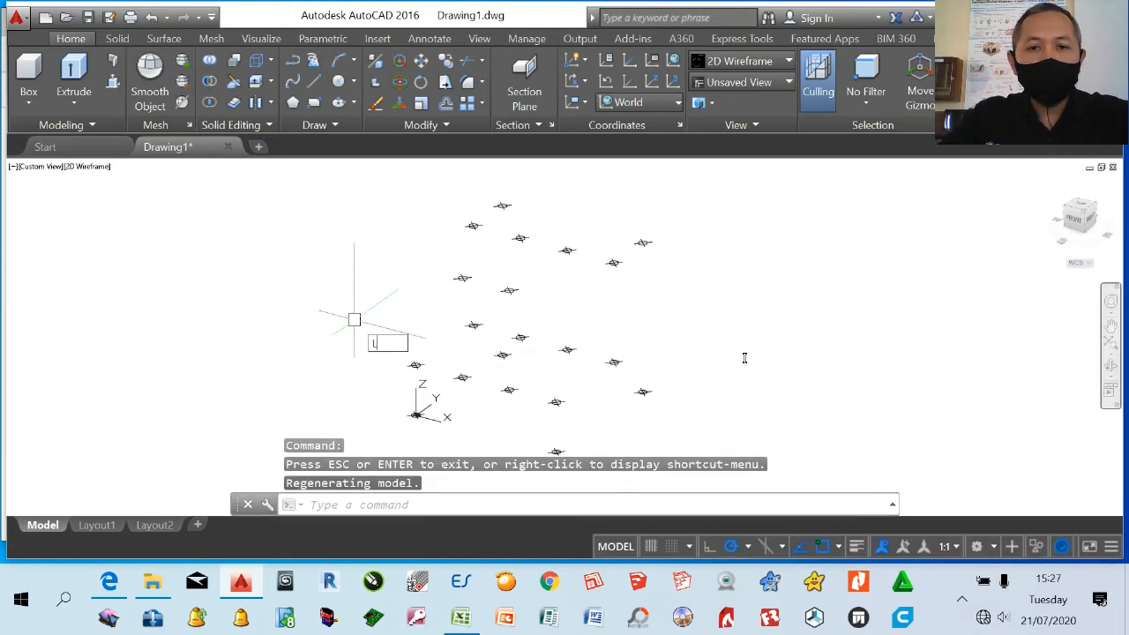
Draw the 30 × 30 base outline with Line through the four points at Z 0, starting and ending at the origin
key("Return")
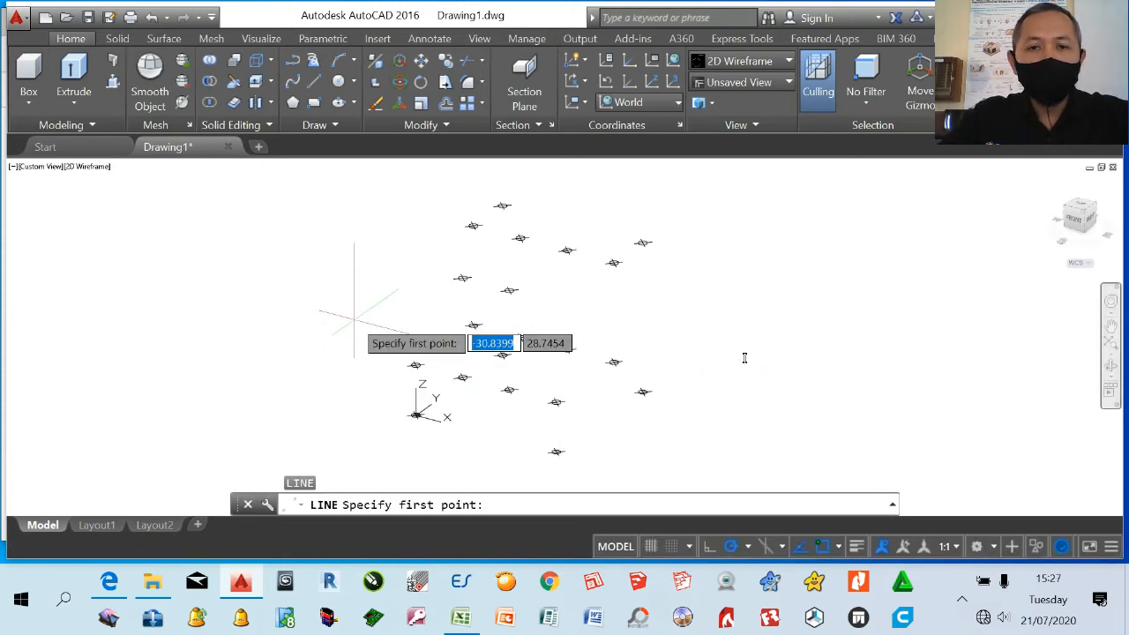
left_click(416, 414)
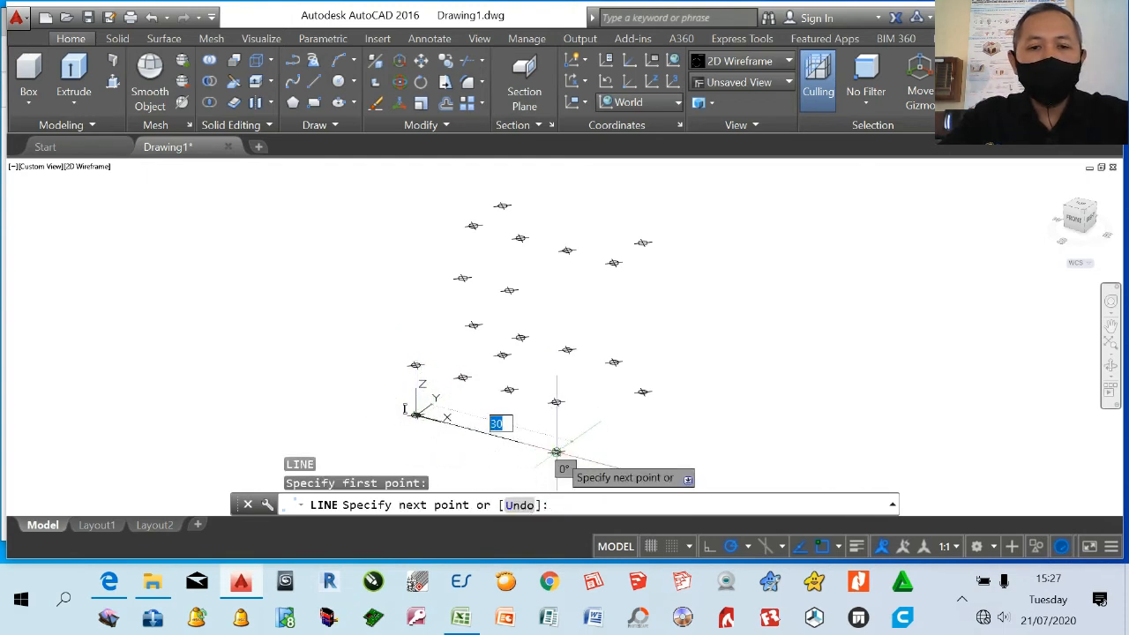
left_click(643, 392)
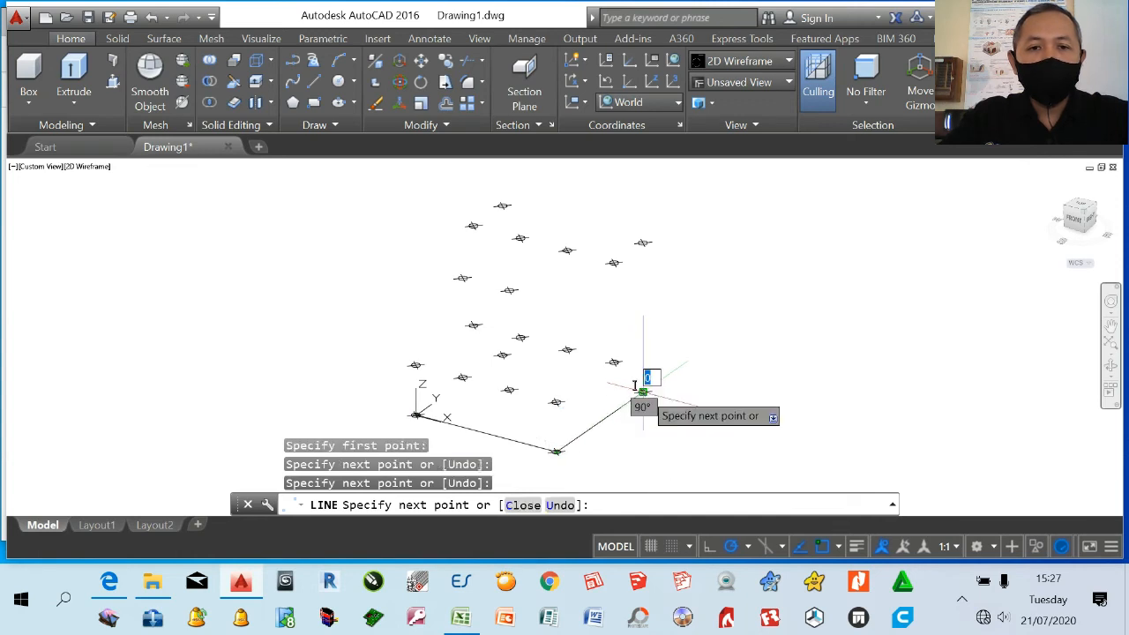
left_click(502, 354)
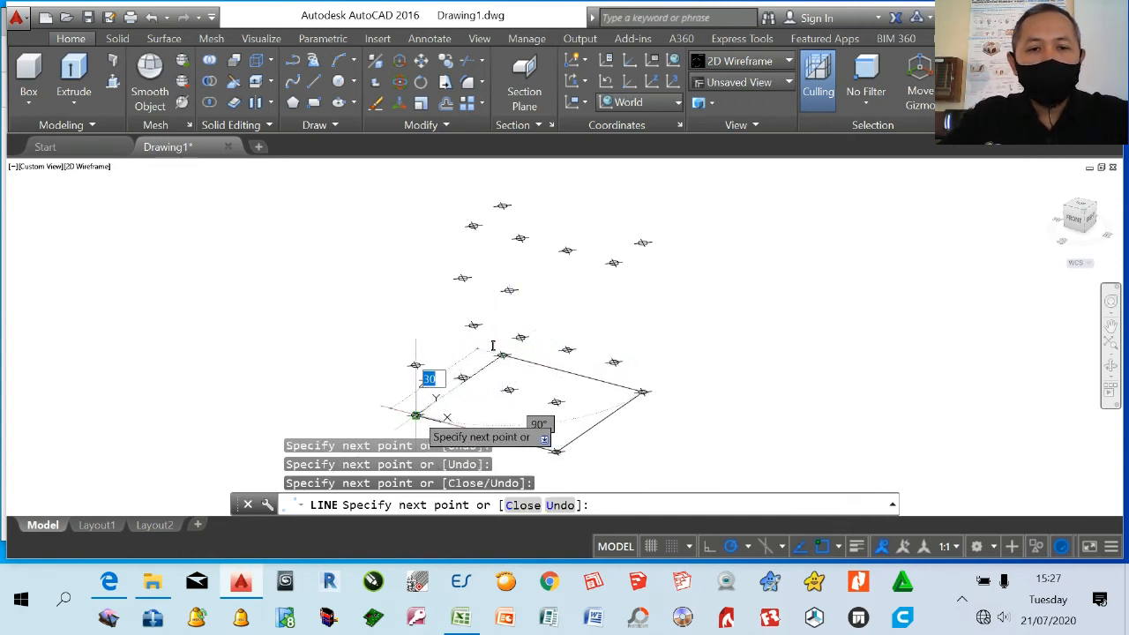
left_click(415, 414)
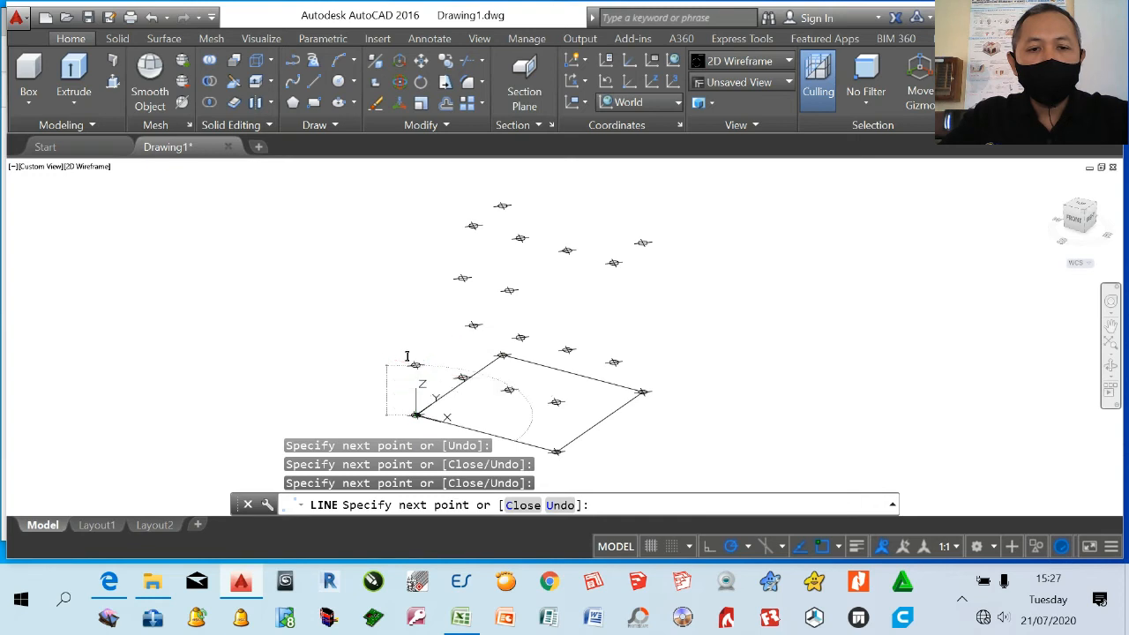
Continue the line from the origin along the front profile through 0,0,10, 10,0,10, 10,0,30, 20,0,30 and 20,0,10 to 30,0,10
left_click(416, 364)
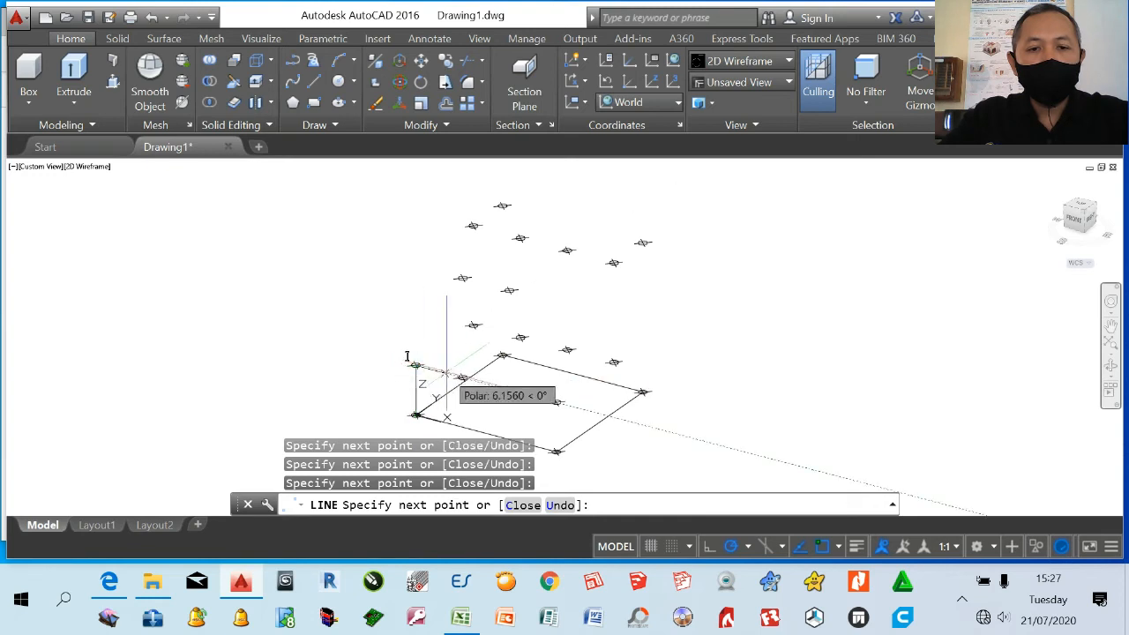
left_click(462, 377)
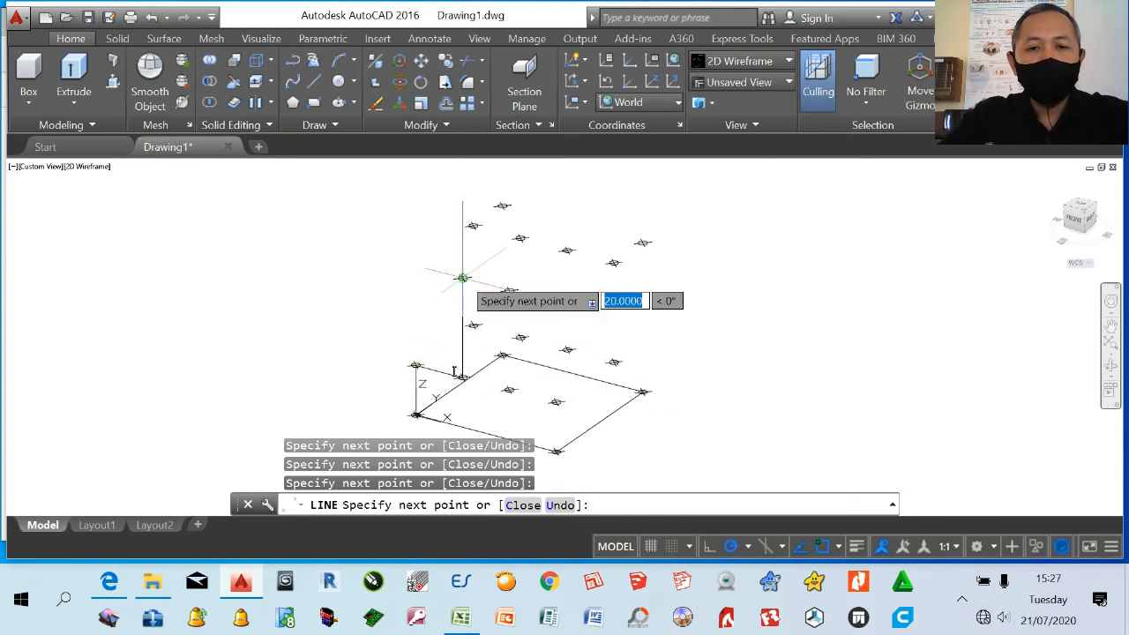
left_click(462, 278)
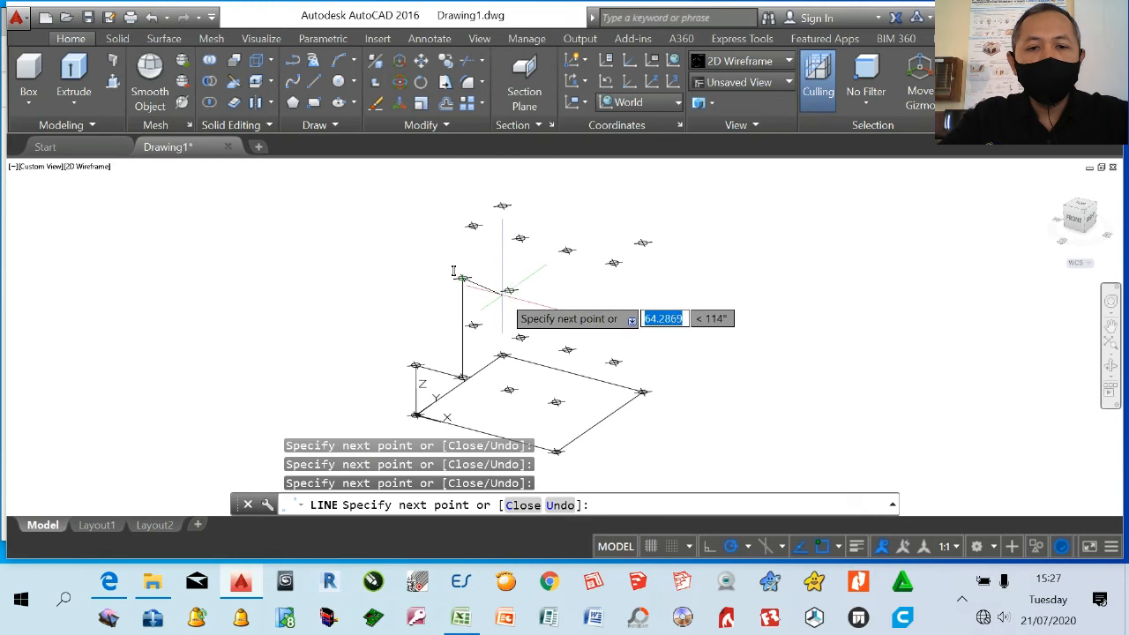
left_click(509, 289)
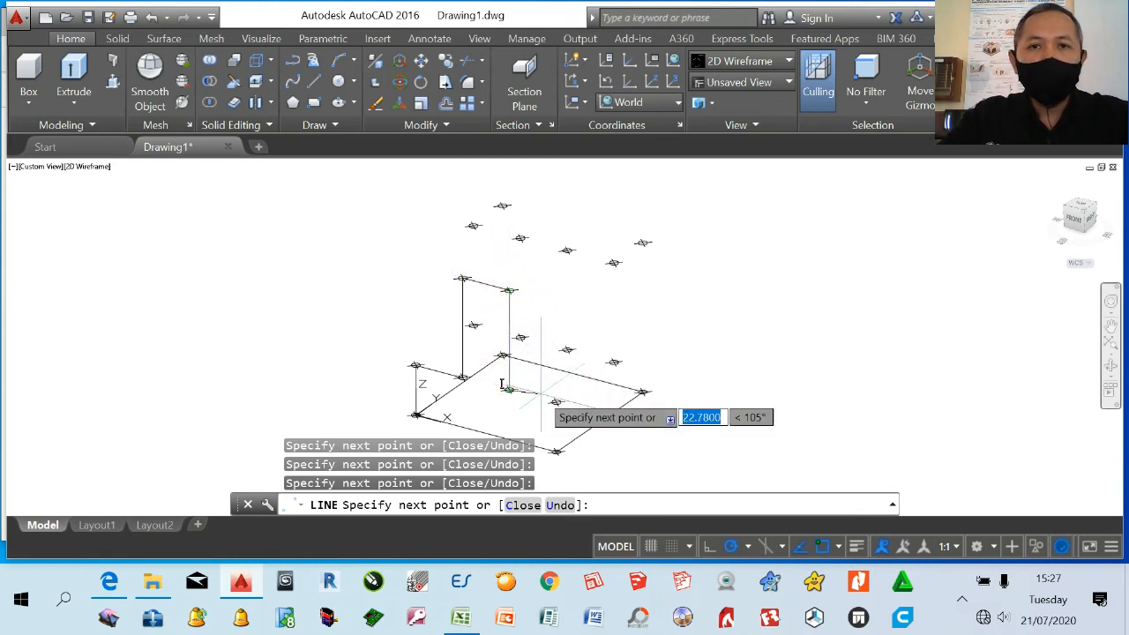
left_click(509, 389)
left_click(555, 402)
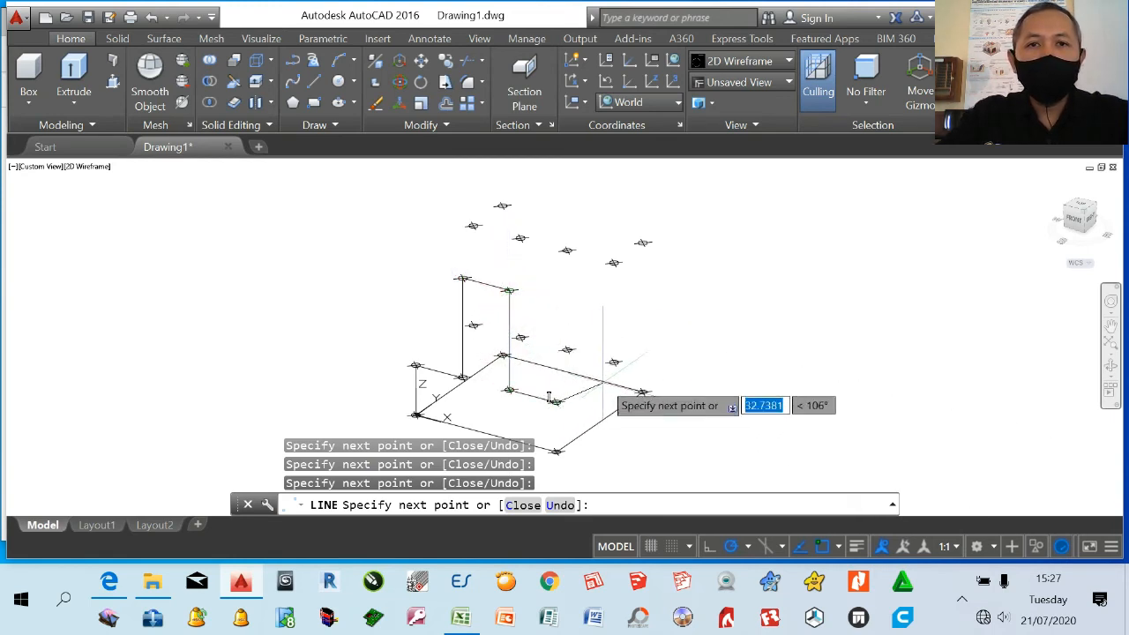
Continue the line along the X 30 side profile through 30,20,10, 30,20,30 and 30,30,30, ending at the base corner 30,30,0
left_click(614, 361)
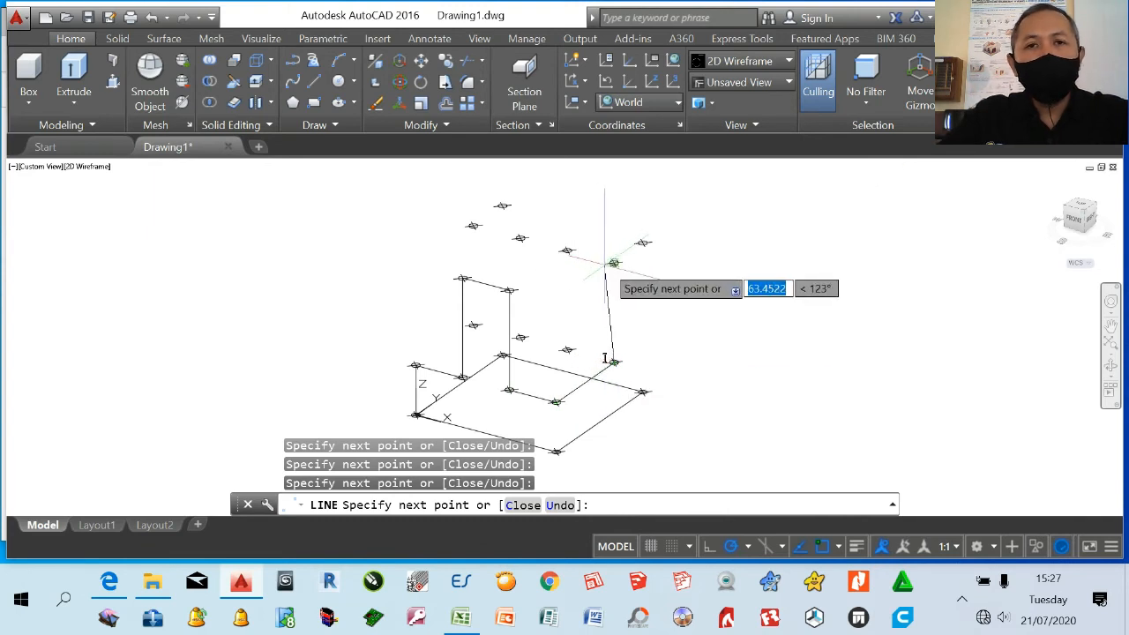
left_click(603, 258)
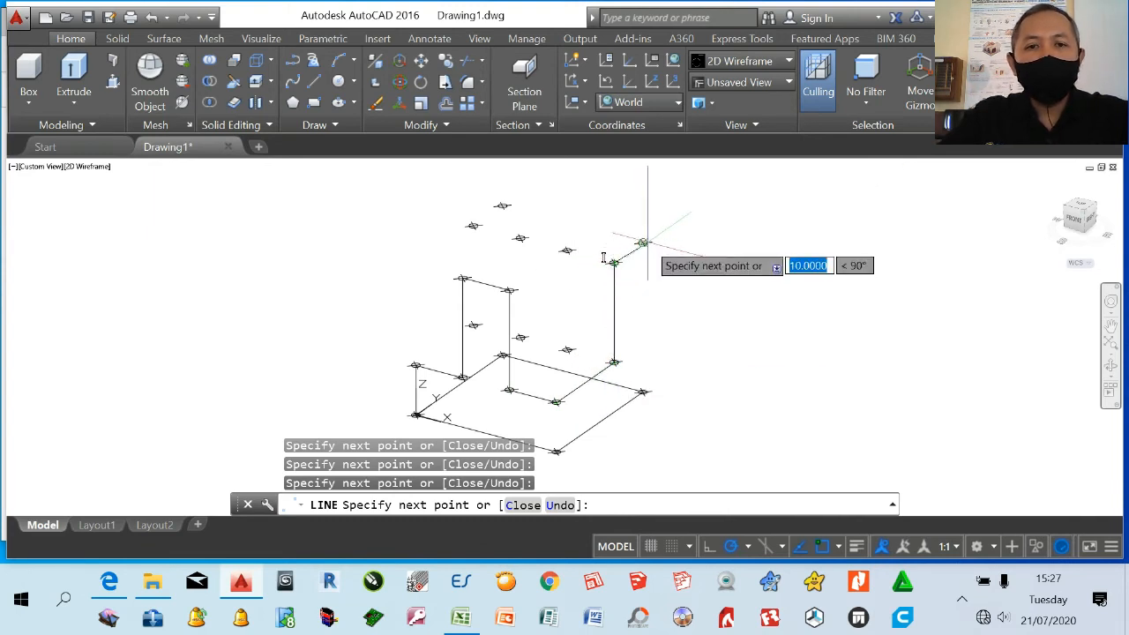
left_click(642, 242)
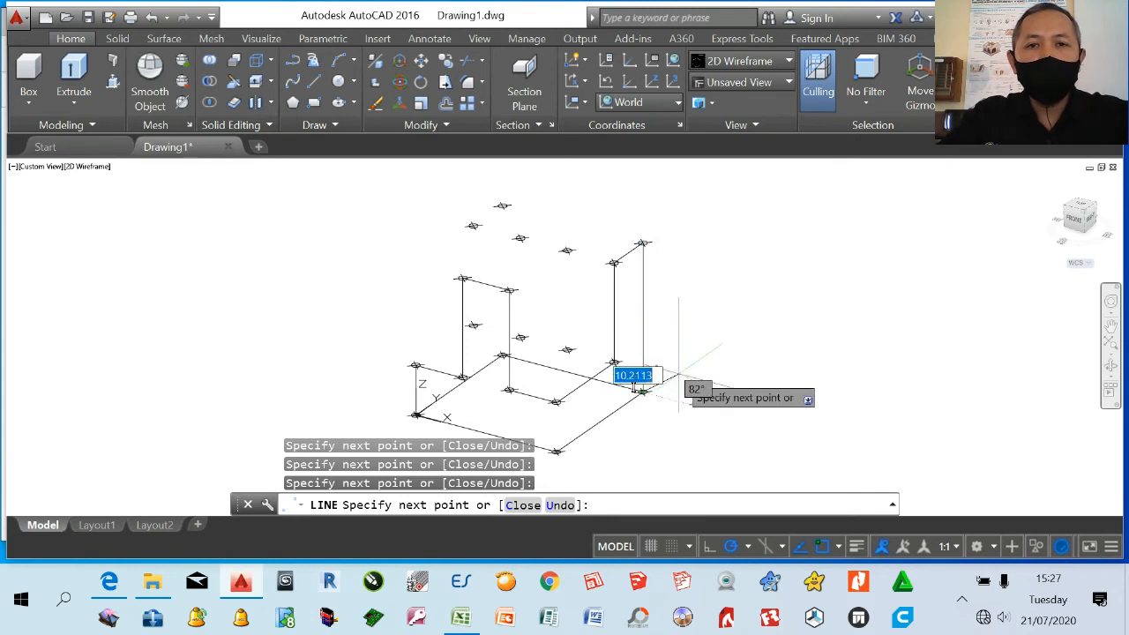
left_click(636, 390)
key("Return")
Draw the top face's rear and notch edges from 30,30,30 through 0,30,30, 0,20,30 and 10,20,30 to 10,0,30
key("Return")
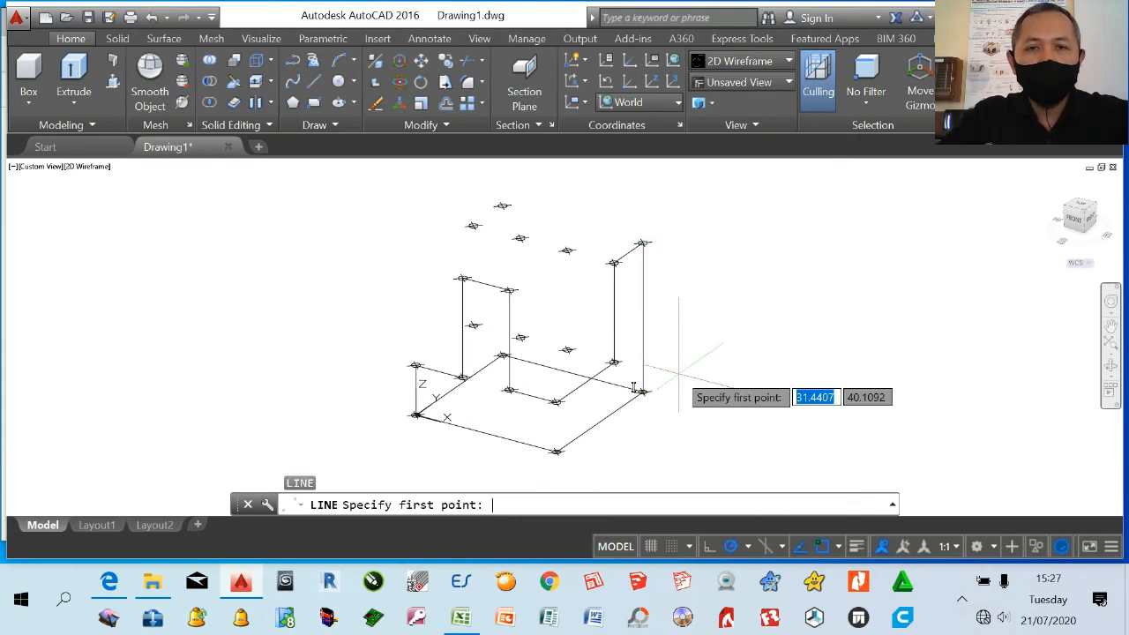
left_click(642, 241)
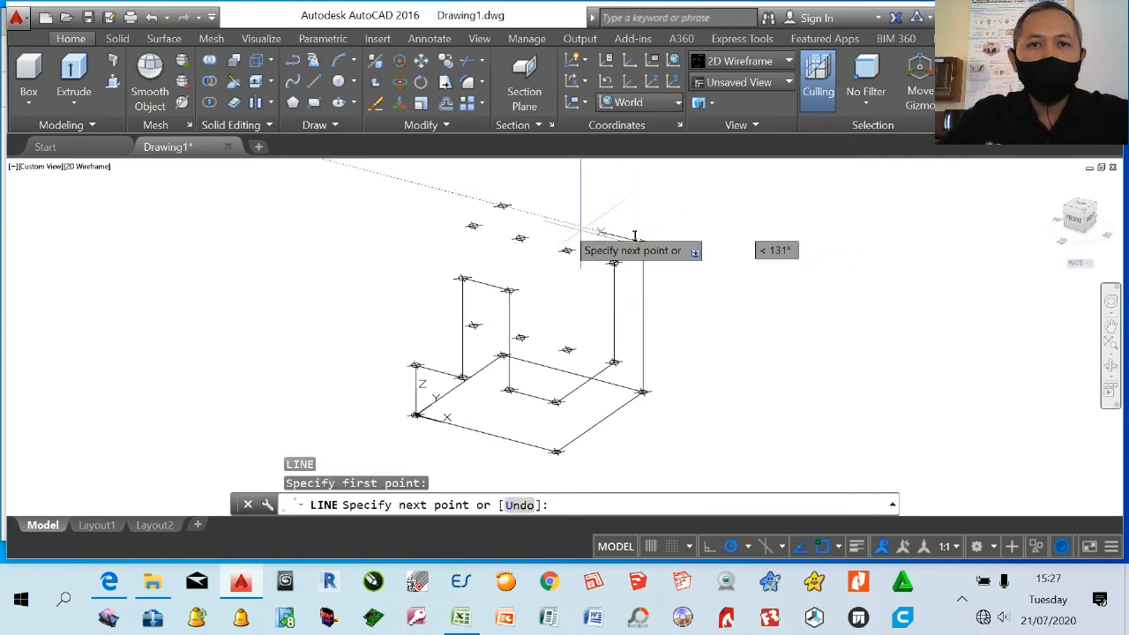
left_click(502, 205)
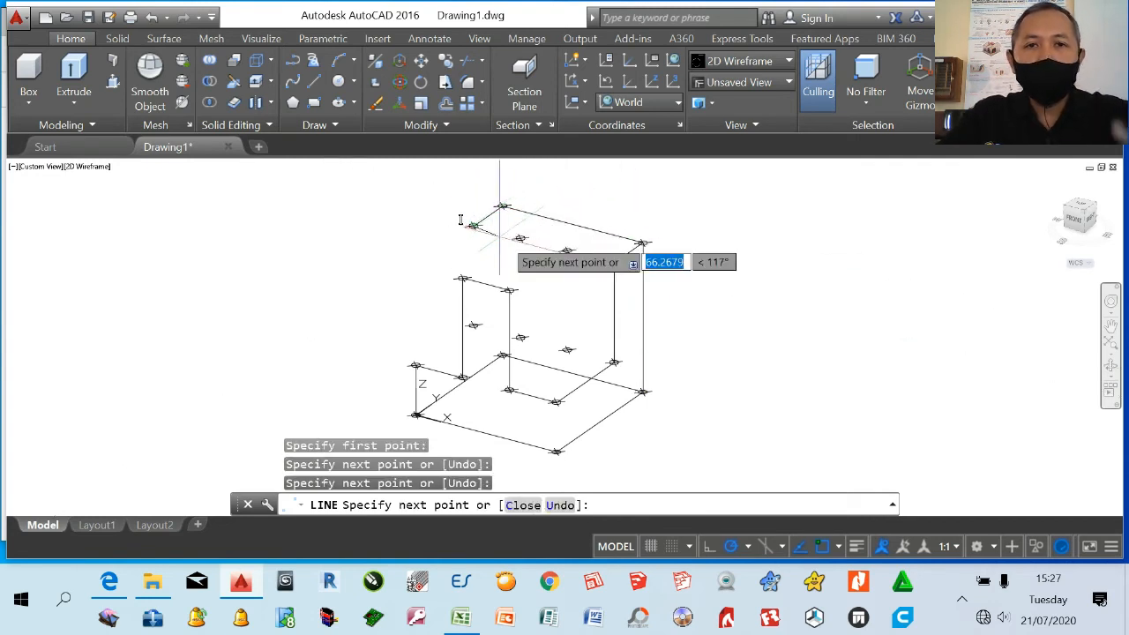
left_click(473, 225)
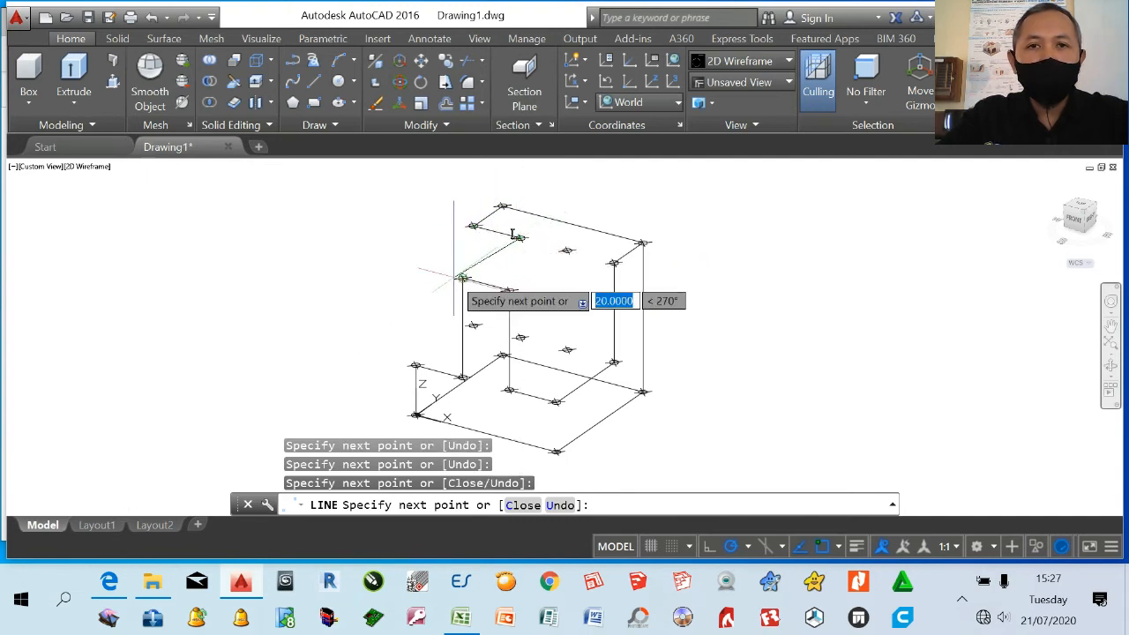
left_click(519, 238)
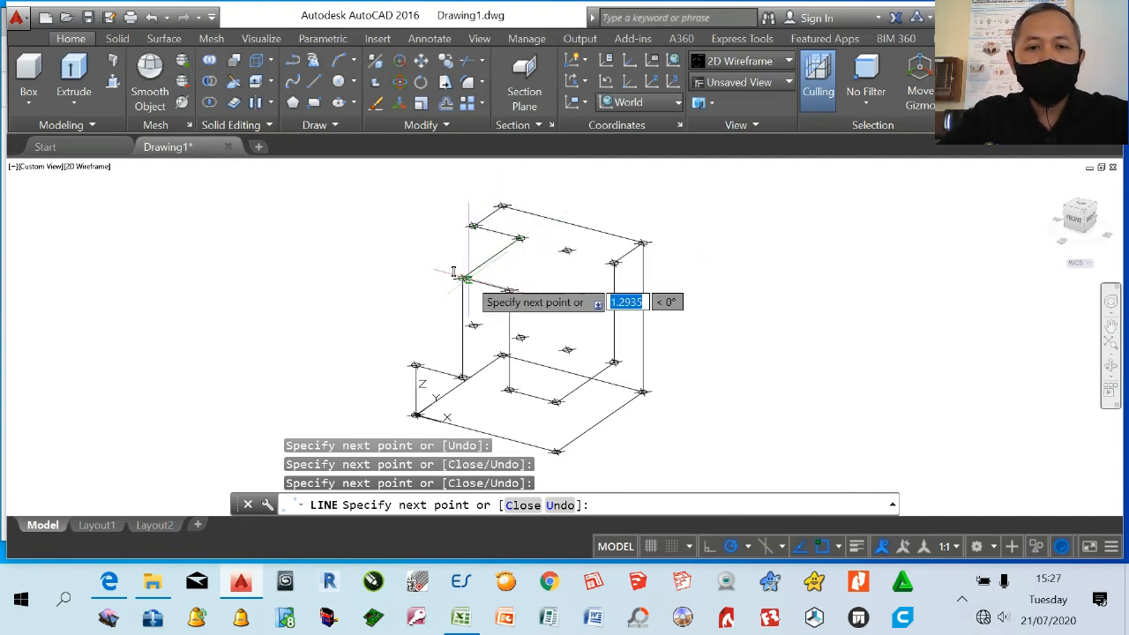
left_click(464, 278)
key("Return")
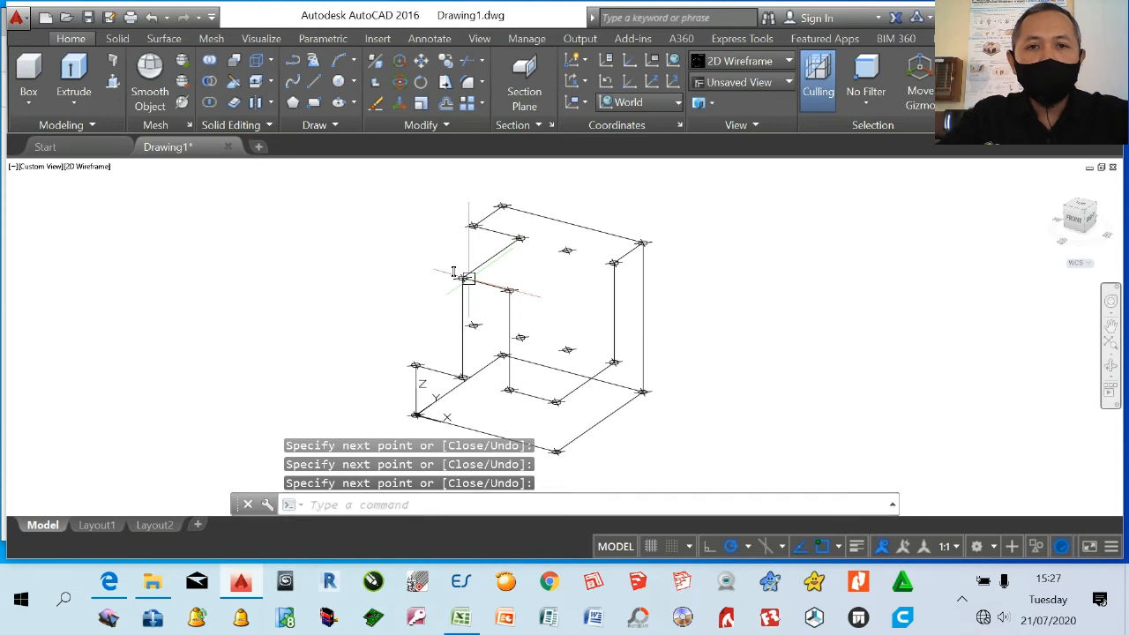
Draw the top face's inner edges from 20,0,30 through 20,20,30 to 30,20,30
key("Return")
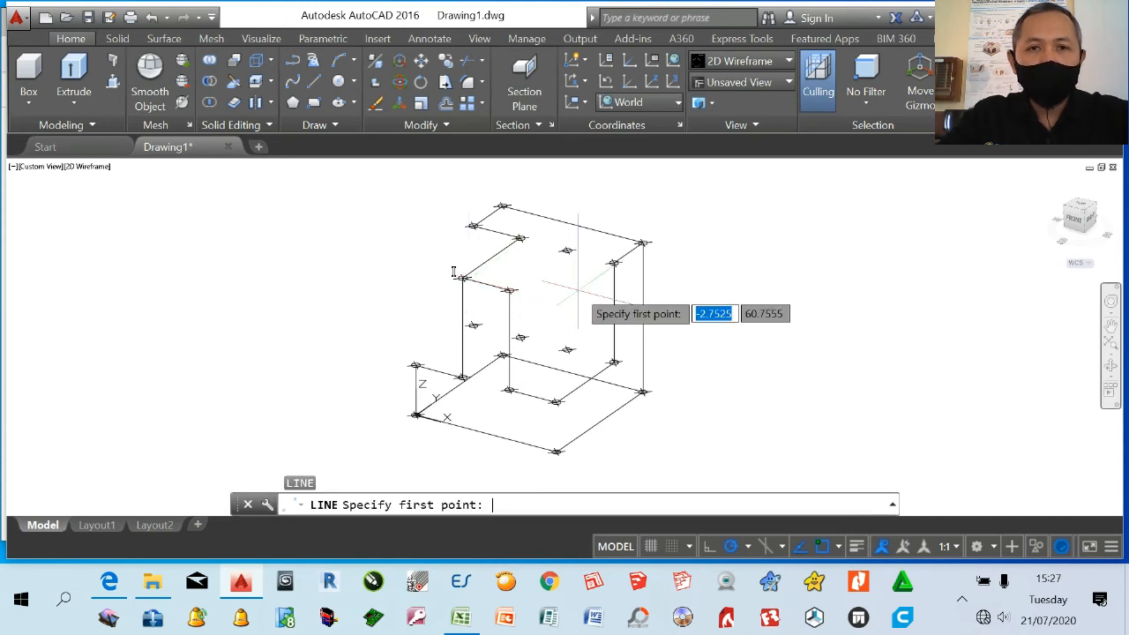
left_click(509, 290)
left_click(565, 251)
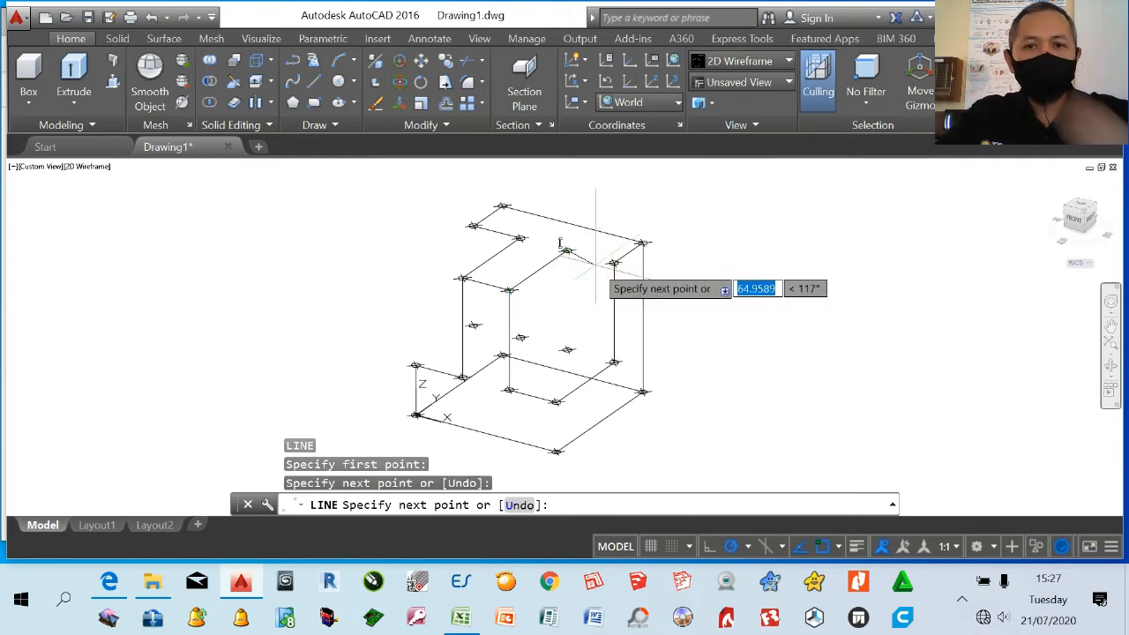
left_click(611, 261)
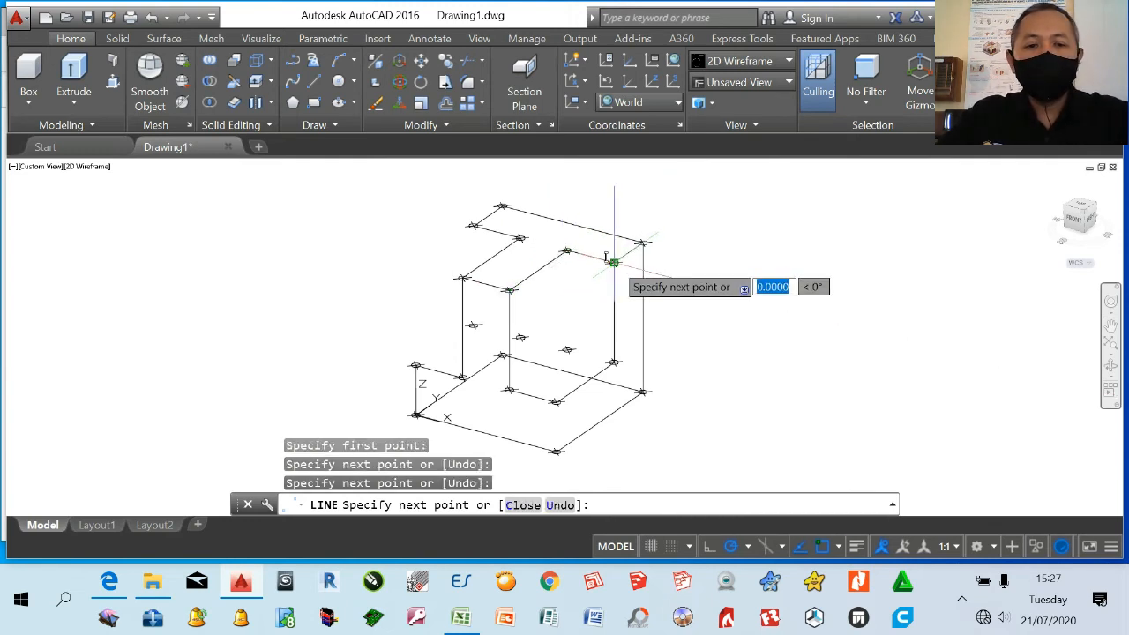
key("Return")
key("Return")
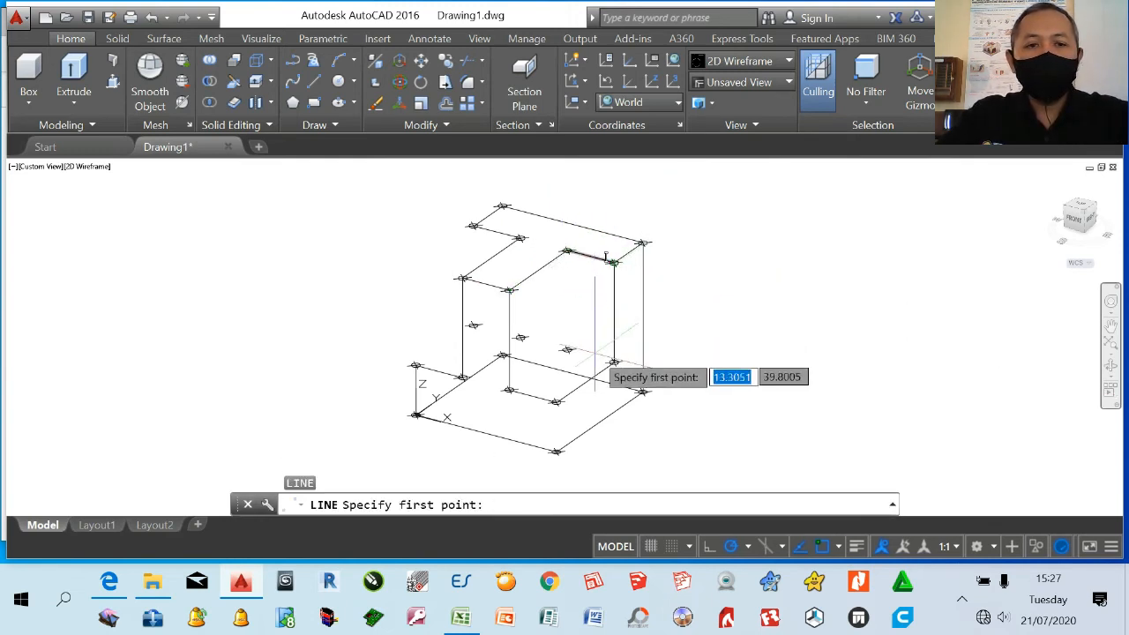
Draw the floor edges of the X 20–30 notch from 30,20,10 through 20,20,10 to 20,0,10
left_click(611, 360)
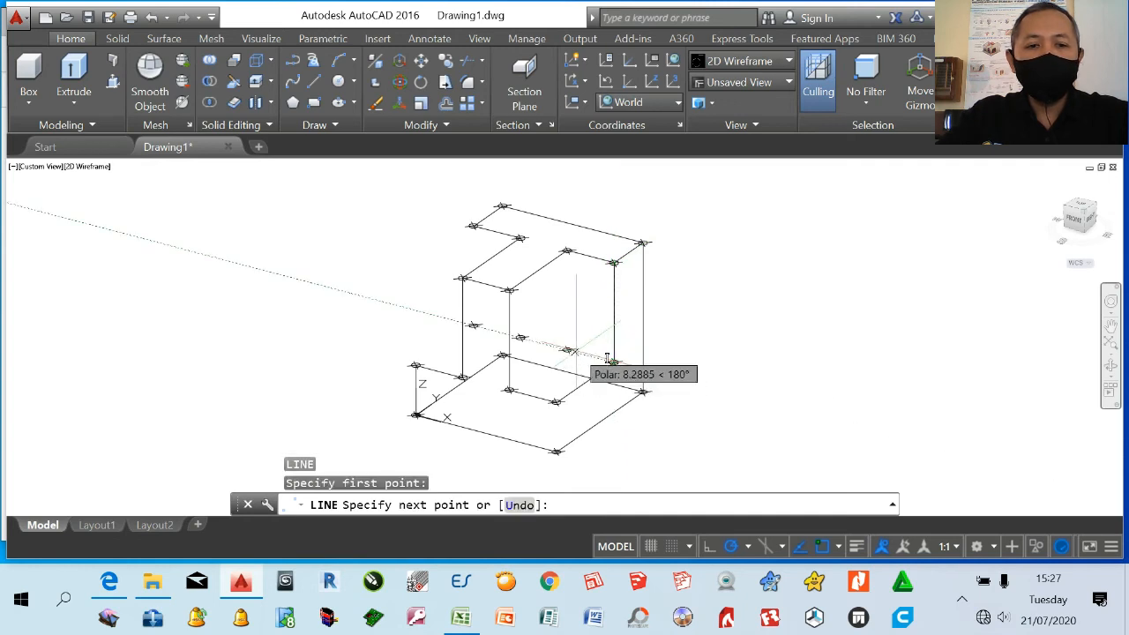
left_click(568, 348)
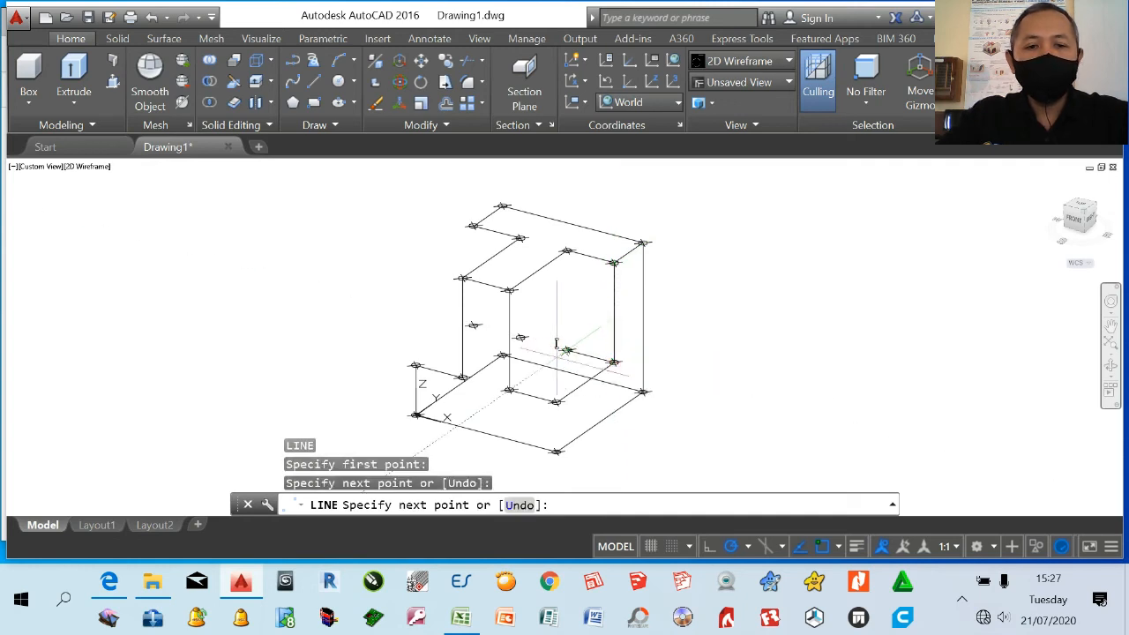
left_click(511, 389)
key("Return")
Draw a connected line from 10,0,10 through 10,20,10 and 0,20,10 up to 0,20,30
key("Return")
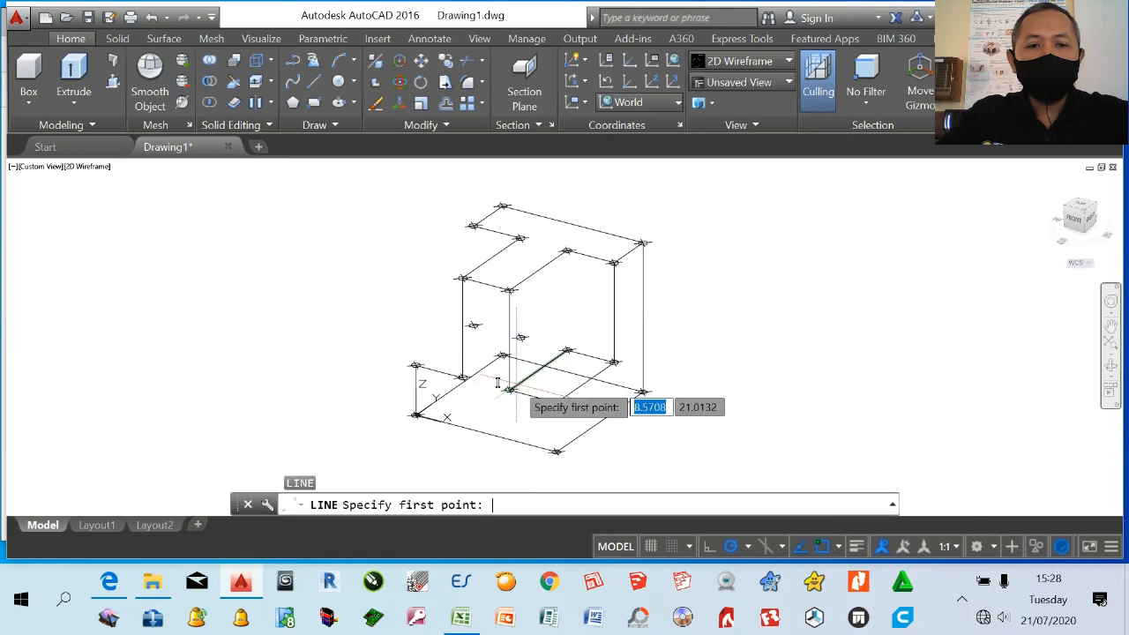
left_click(503, 355)
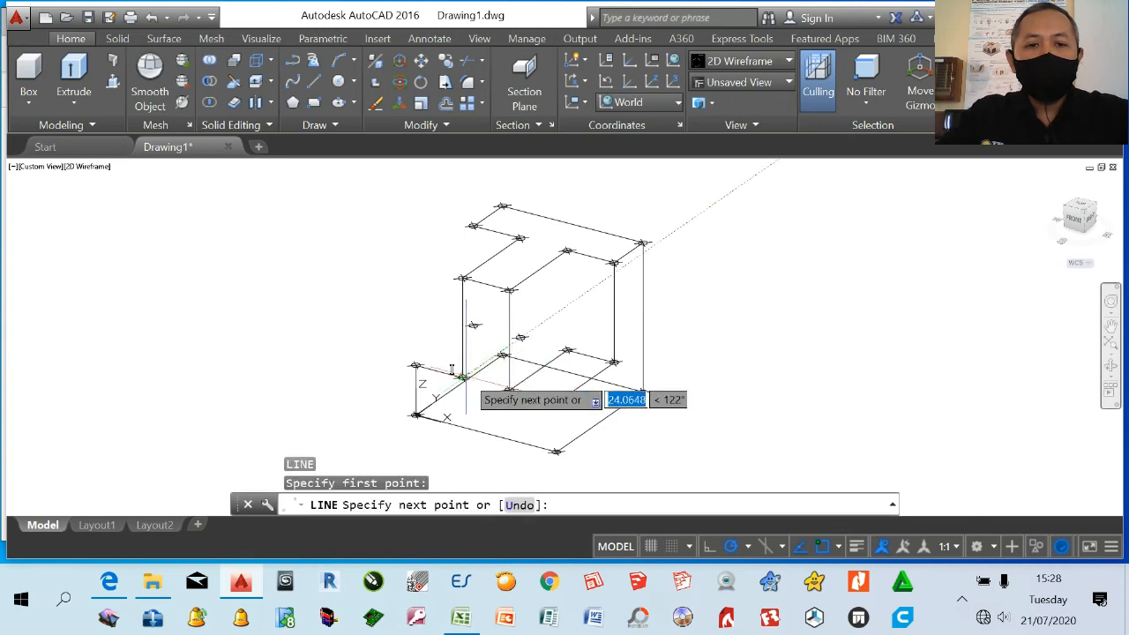
left_click(520, 337)
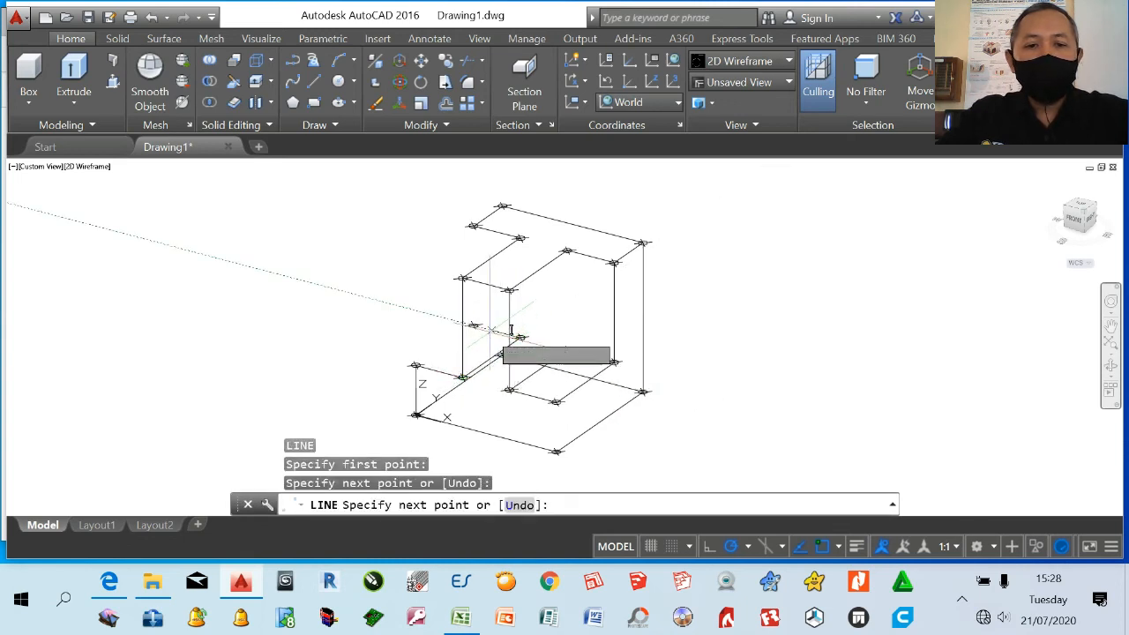
left_click(474, 325)
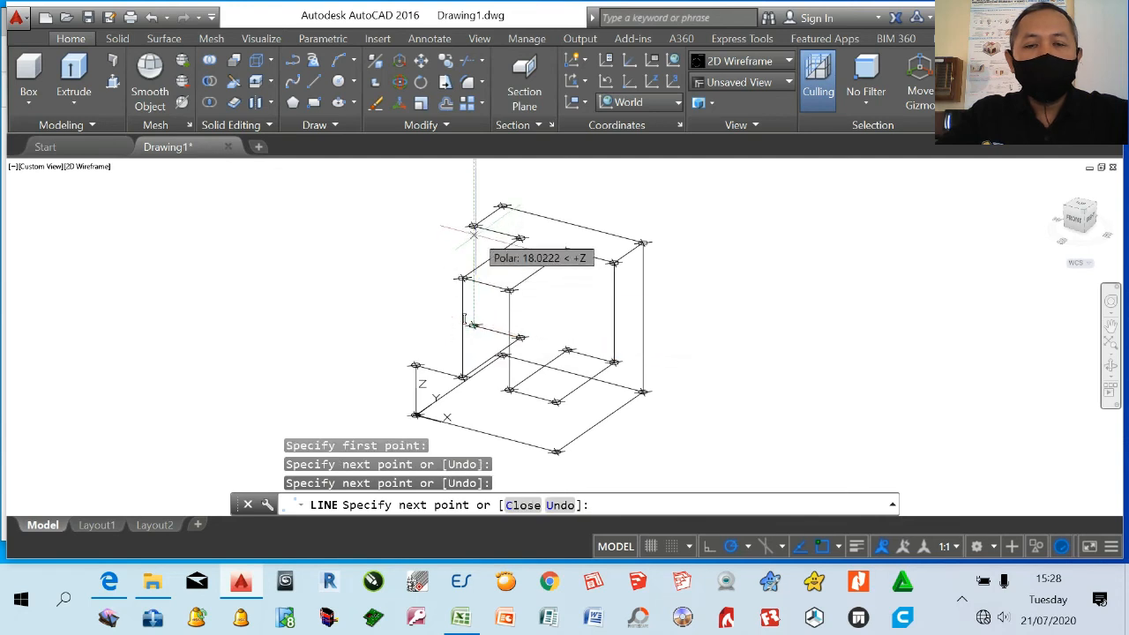
left_click(474, 225)
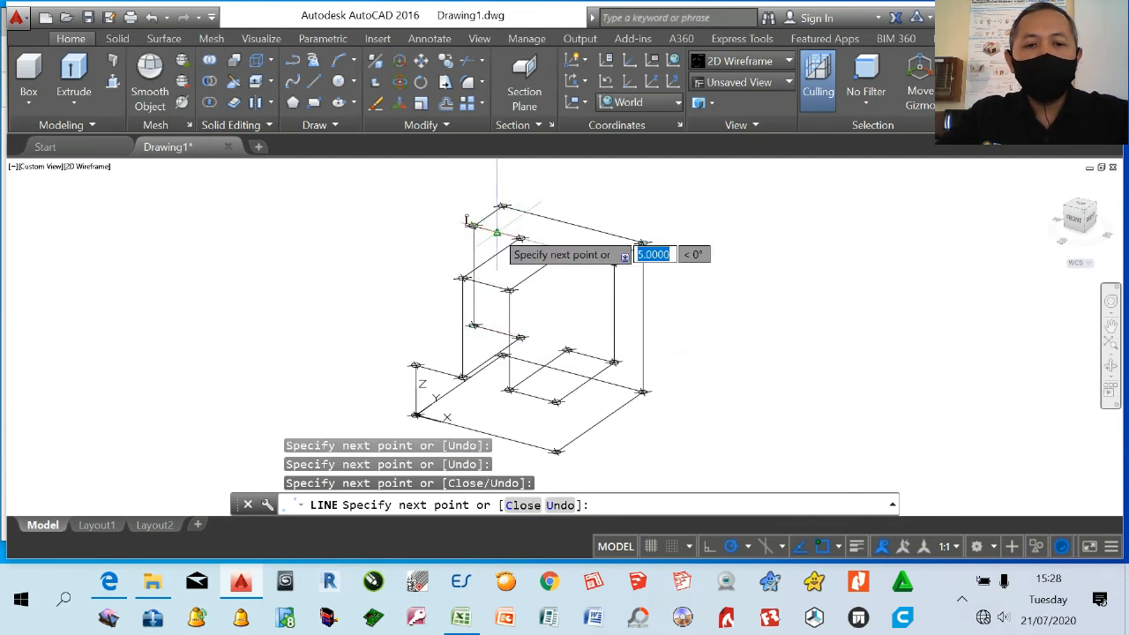
key("Return")
Draw the X 0–10 notch's remaining edges, from 10,20,30 down to 10,20,10 and from 0,20,10 to 0,0,10
key("Return")
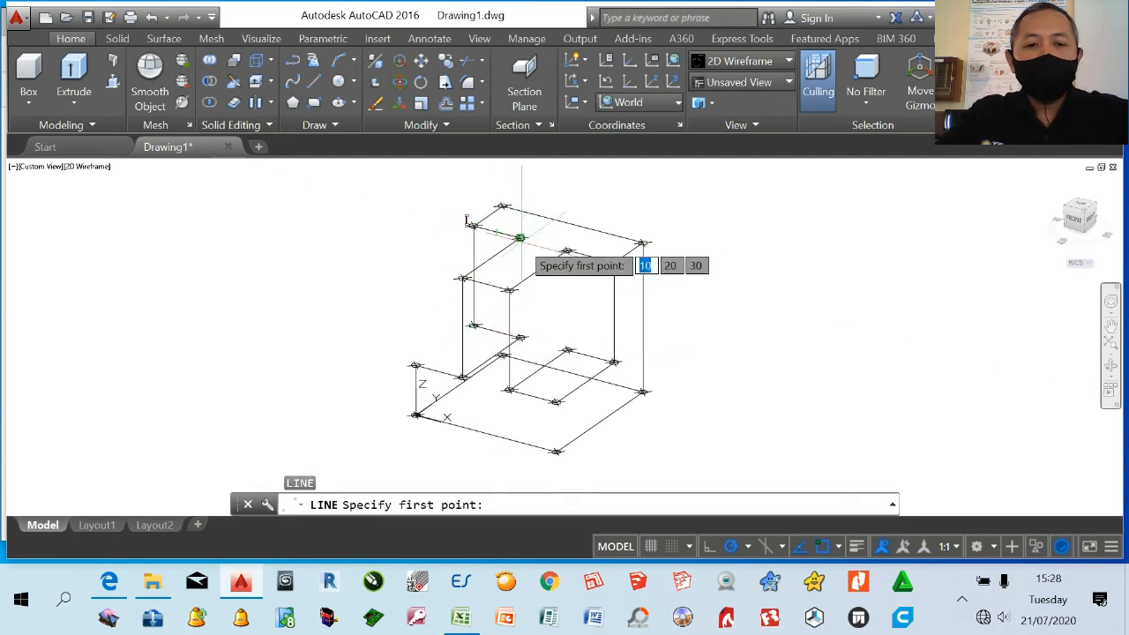
left_click(520, 238)
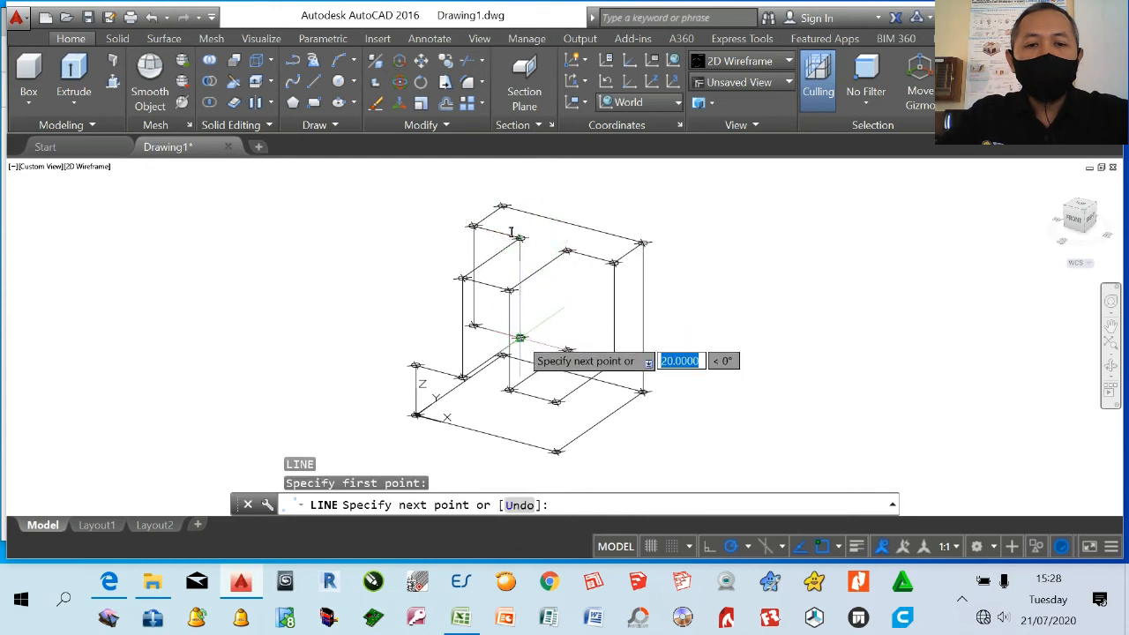
left_click(509, 330)
key("Return")
key("Return")
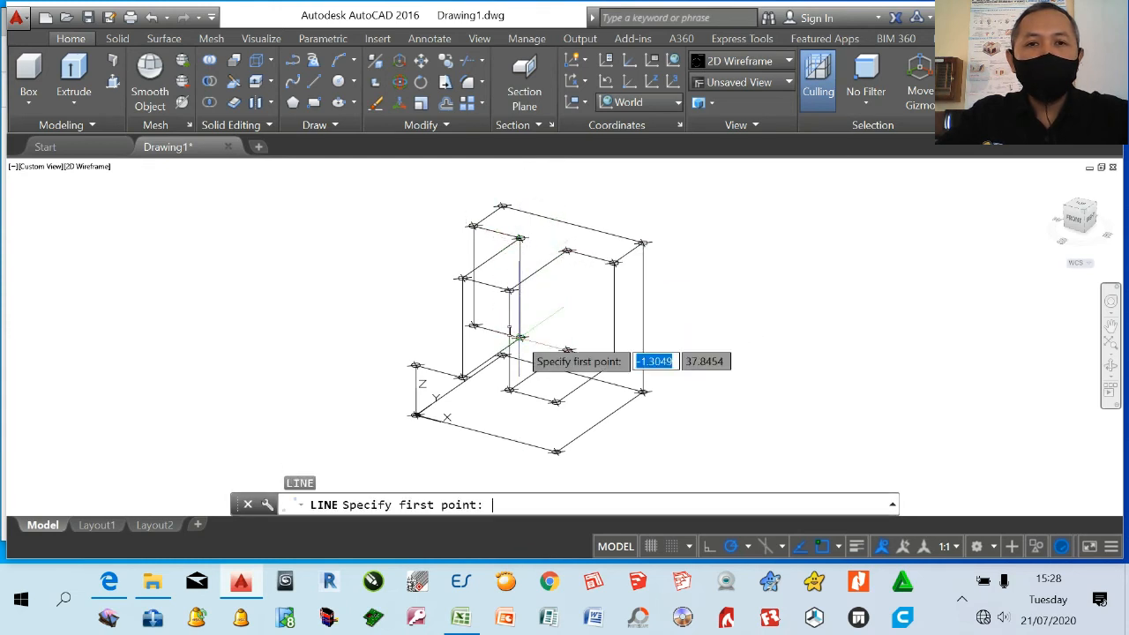
left_click(474, 326)
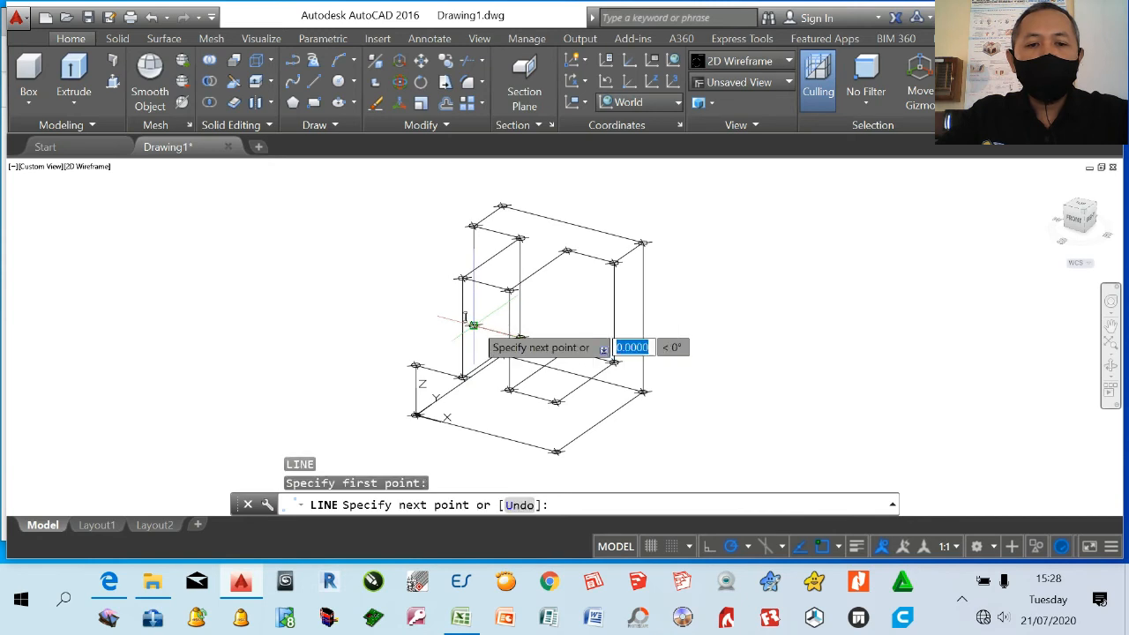
left_click(408, 357)
key("Return")
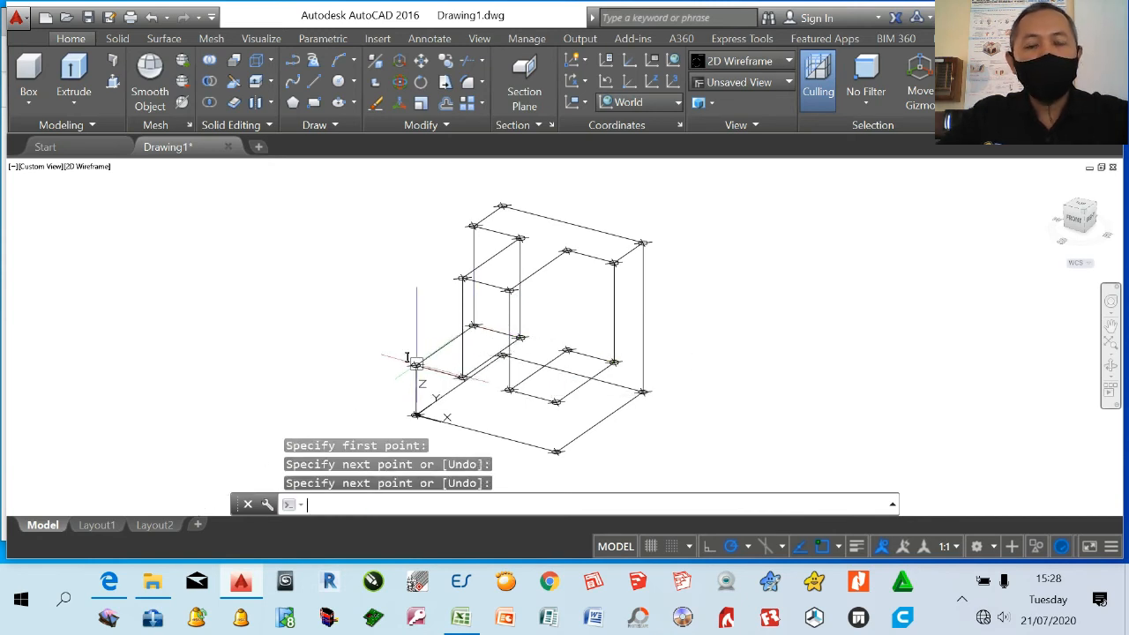
Draw the vertical inner corner edge of the X 20–30 notch from 20,20,10 up to 20,20,30
key("Return")
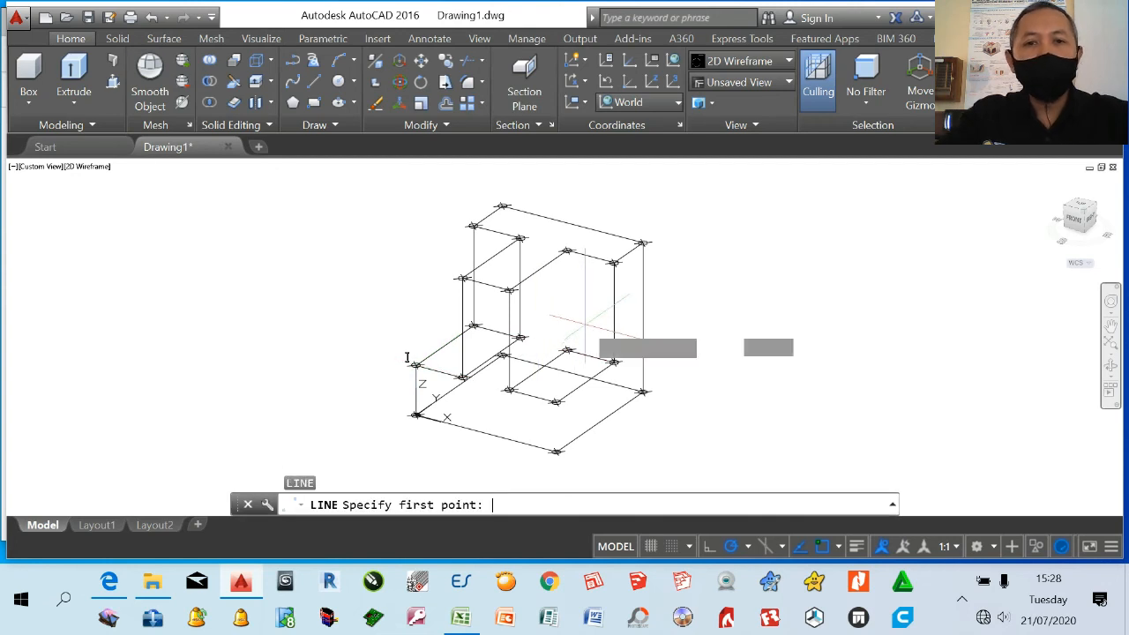
left_click(567, 350)
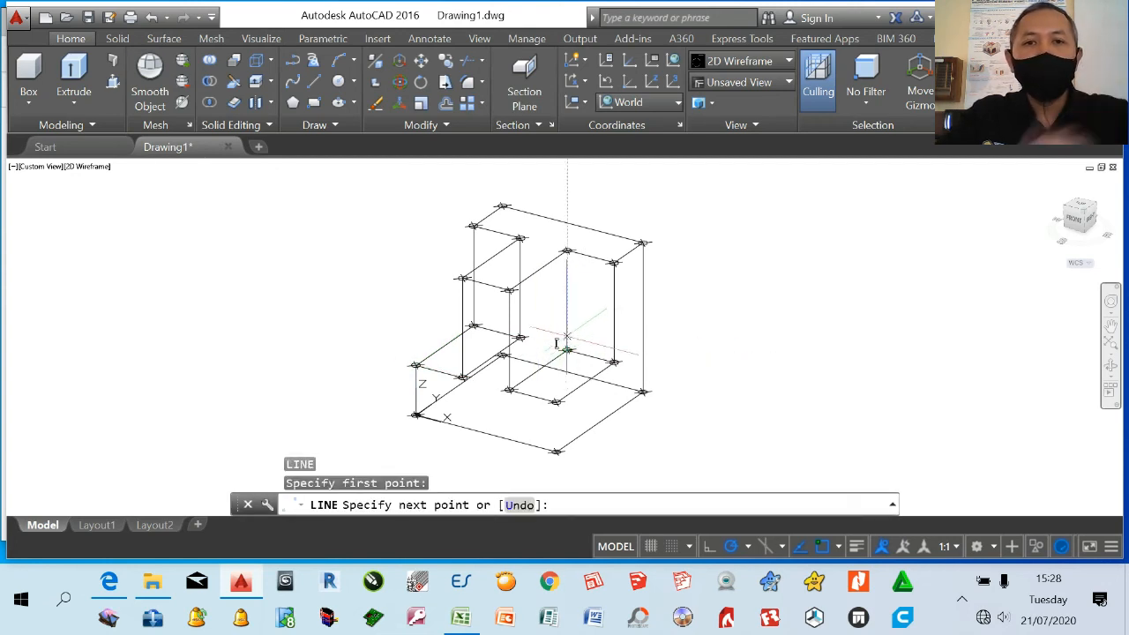
left_click(568, 251)
key("Return")
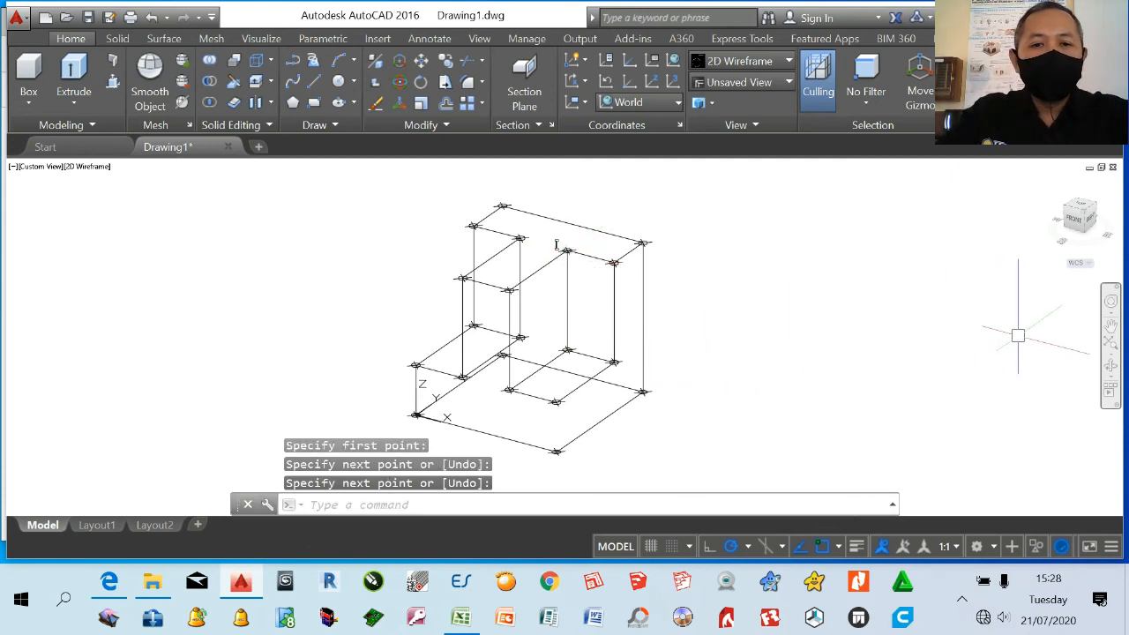
Draw the missing vertical front corner edge from 30,0,10 down to 30,0,0
left_click(1111, 366)
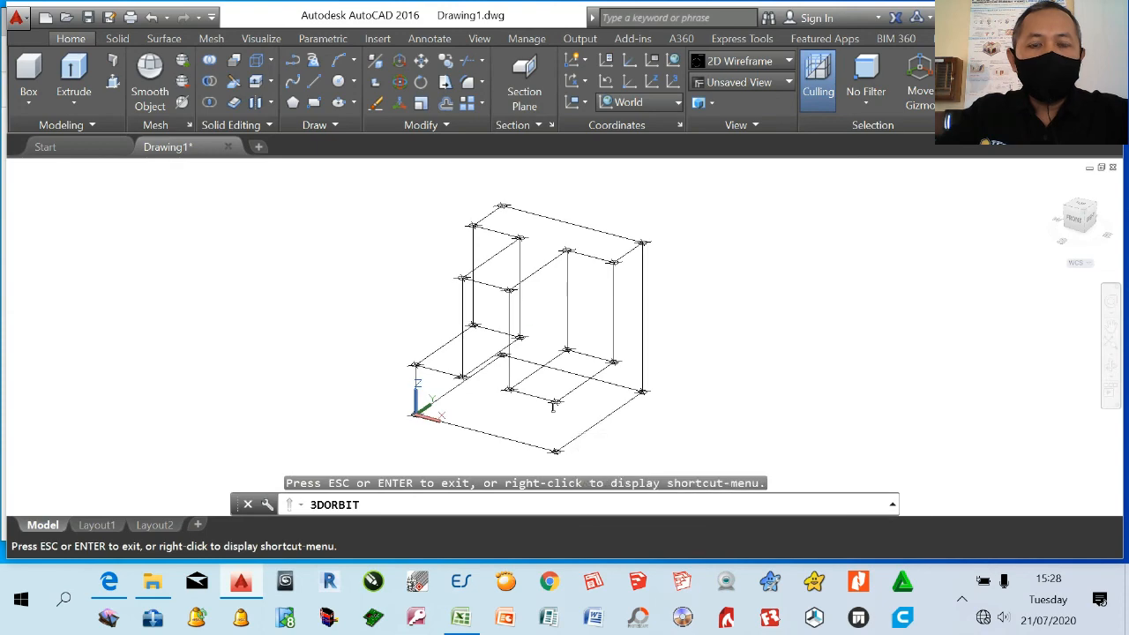
left_click_drag(553, 406, 674, 396)
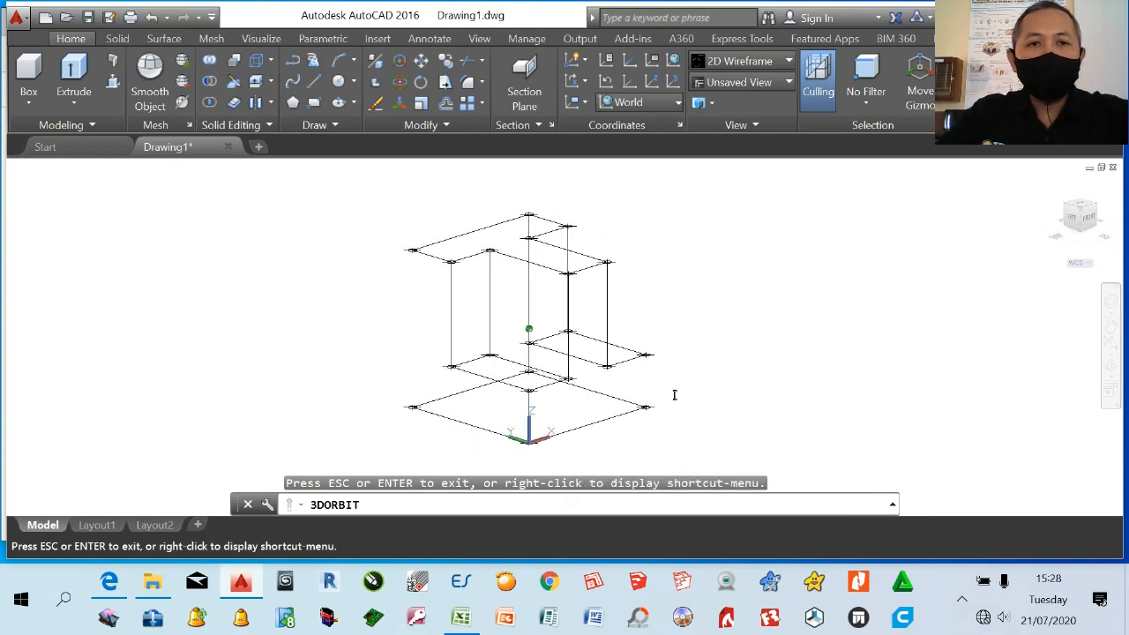
key("Escape")
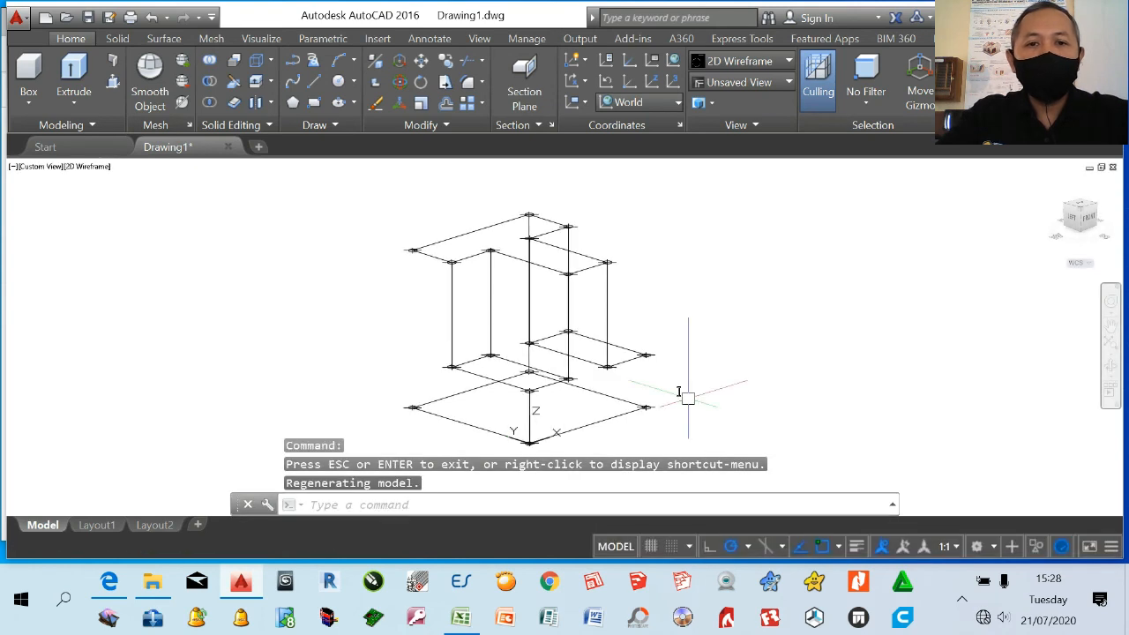
key("Return")
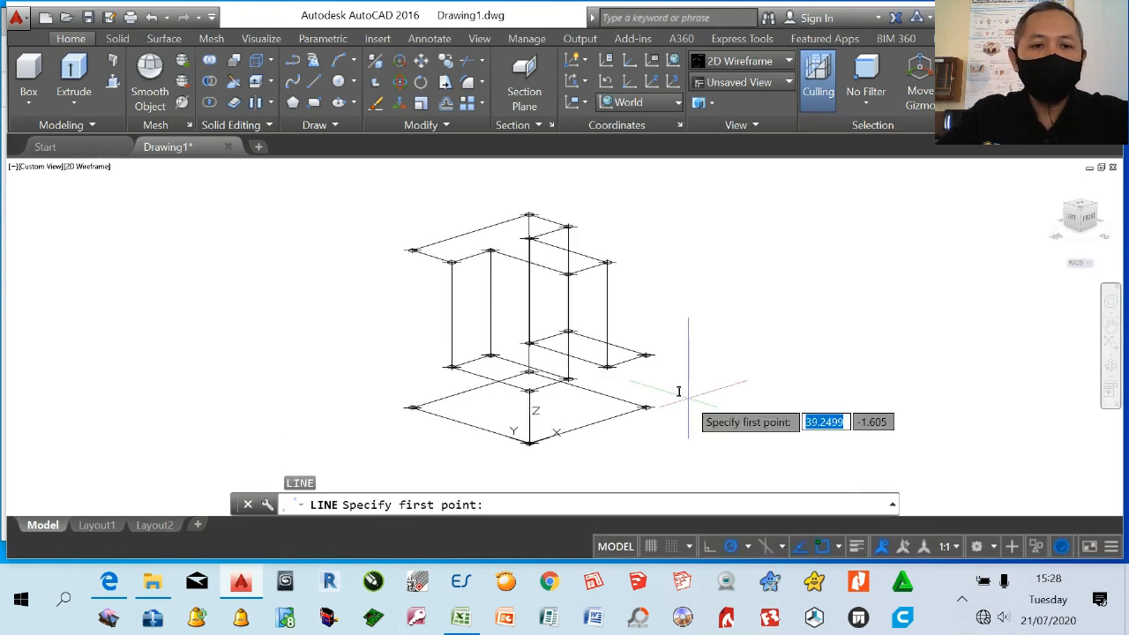
left_click(645, 355)
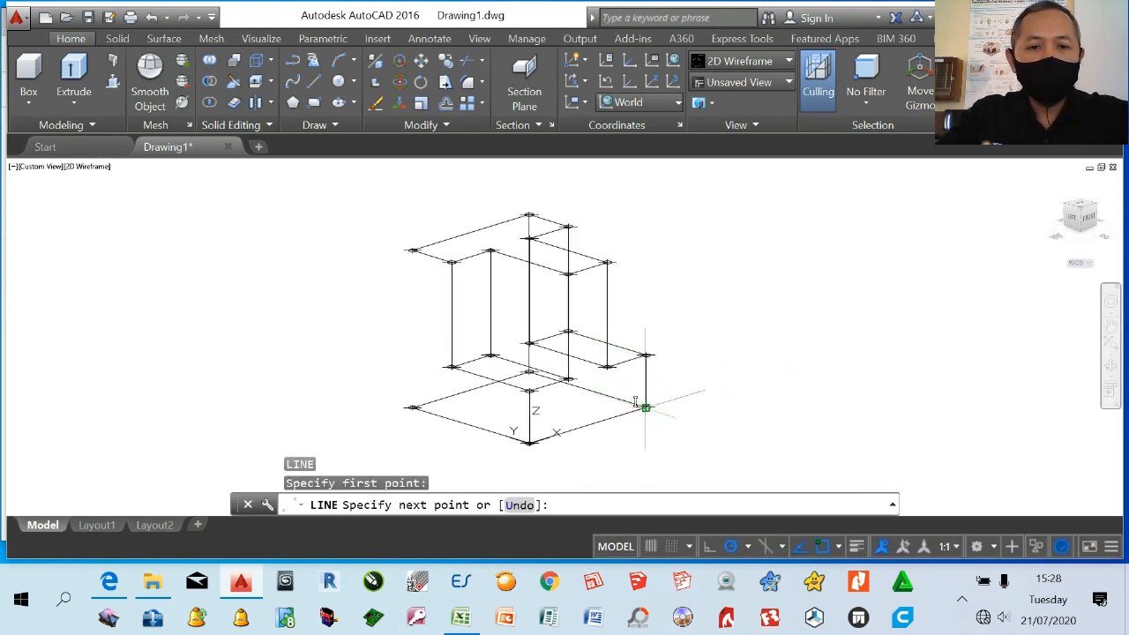
left_click(635, 402)
key("Return")
Draw the missing vertical rear corner edge from 0,30,0 up to 0,30,30
key("Return")
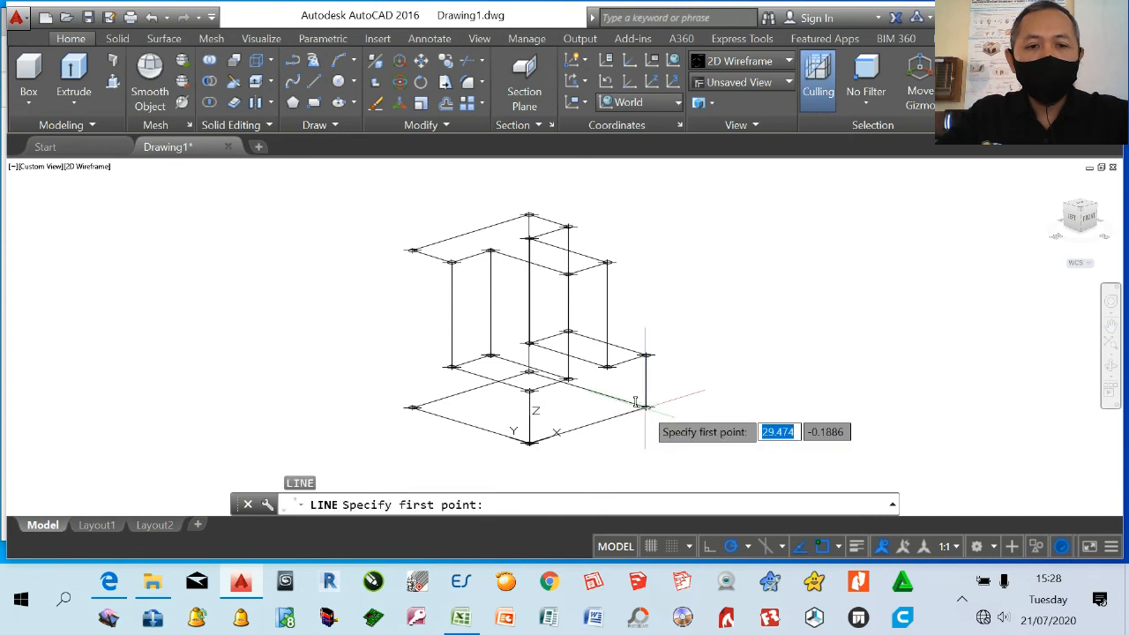
left_click(412, 407)
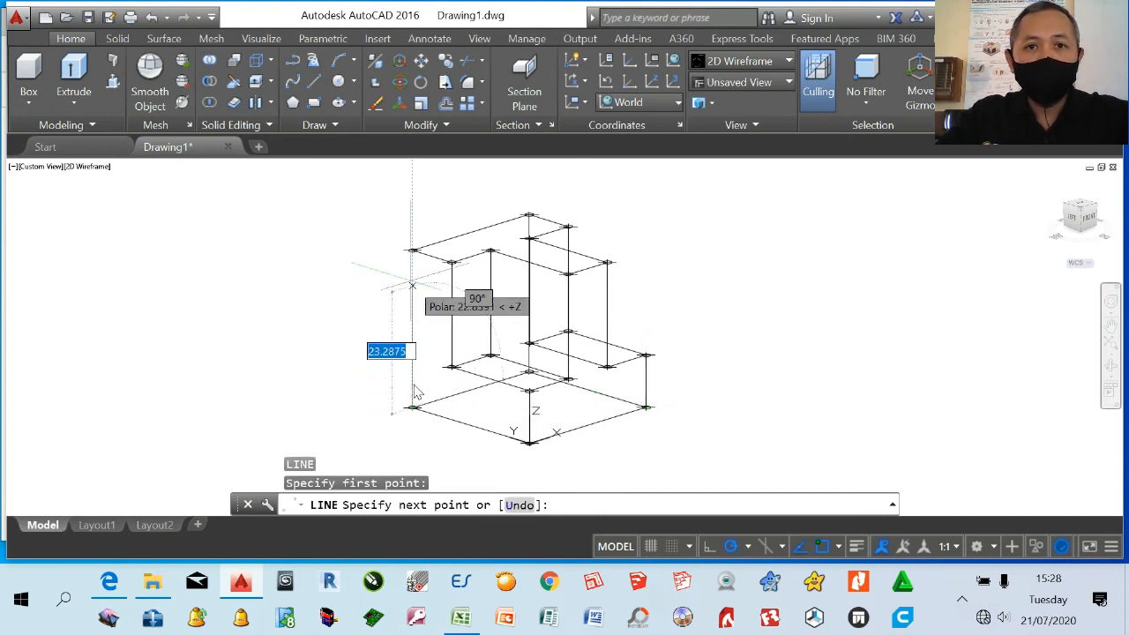
left_click(412, 250)
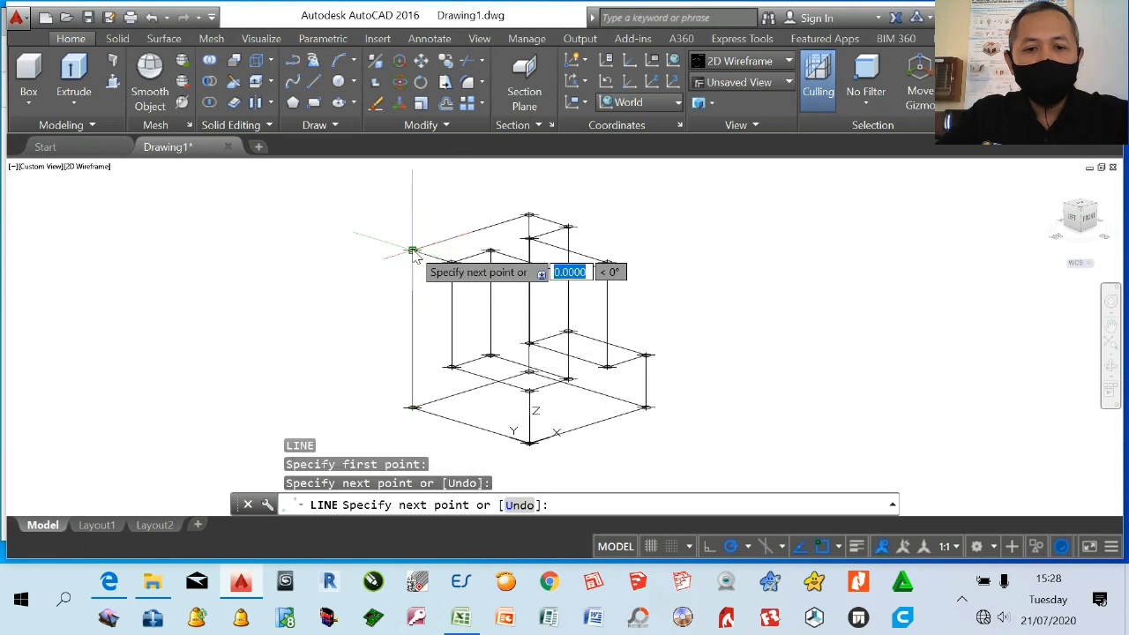
key("Return")
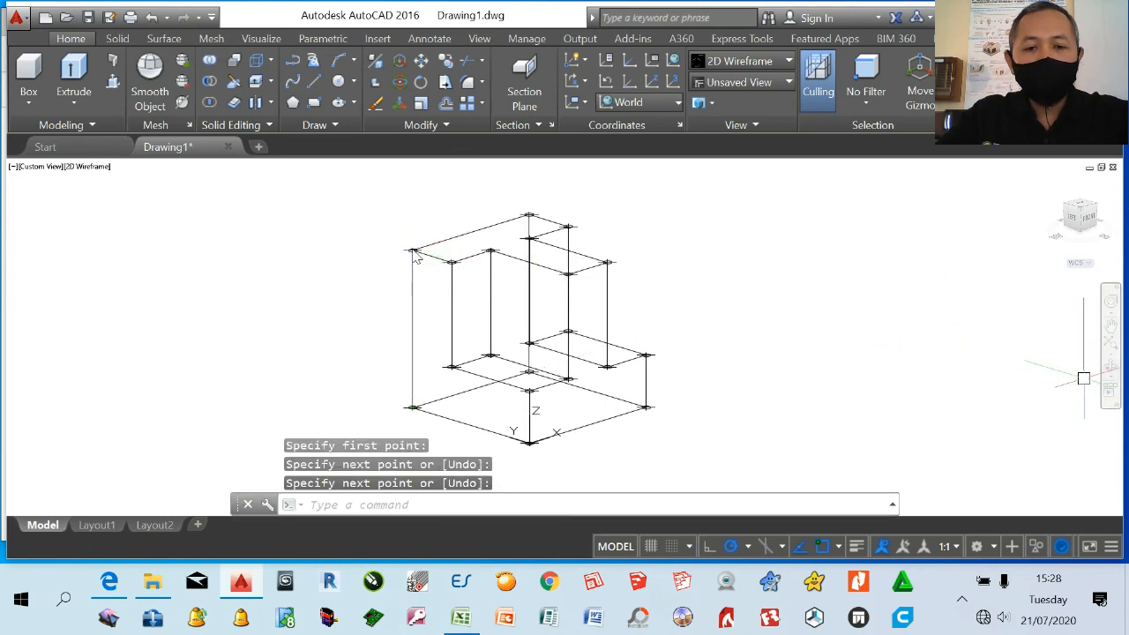
Examine the wireframe from different angles and compare it with the dimensioned isometric drawing in Materi 01.pdf
left_click(1110, 368)
left_click_drag(716, 397, 576, 413)
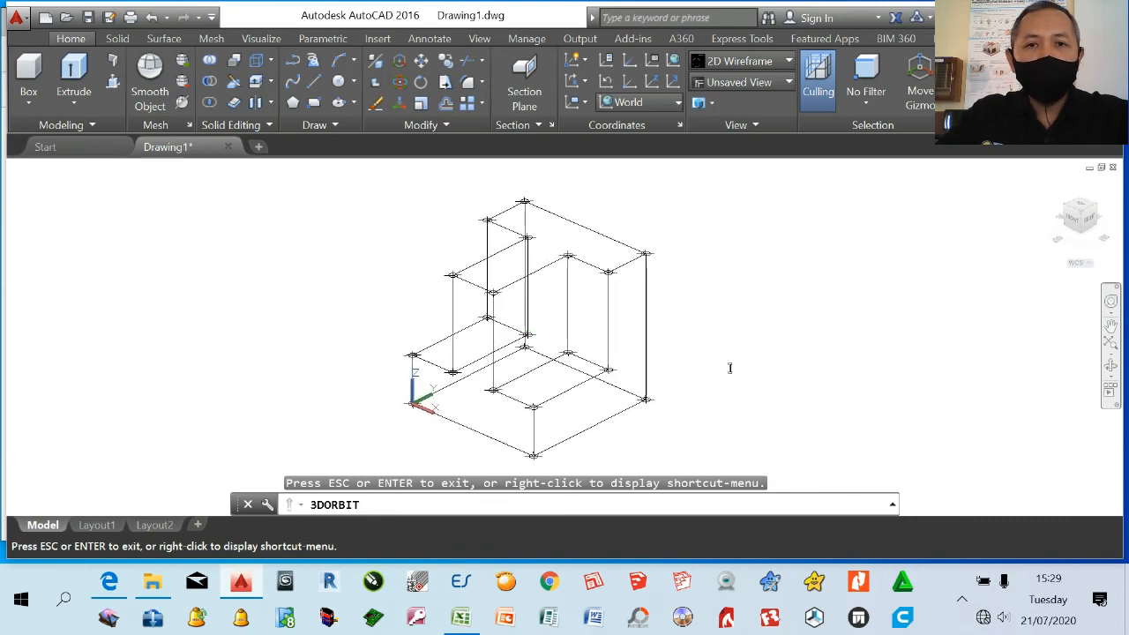
key("Escape")
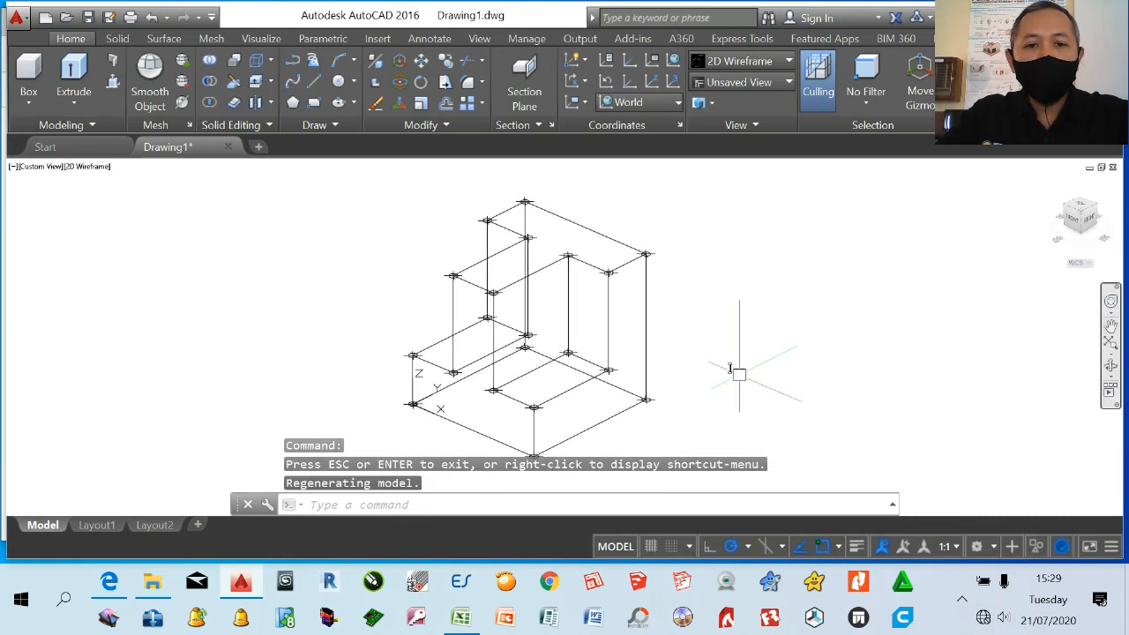
left_click(111, 584)
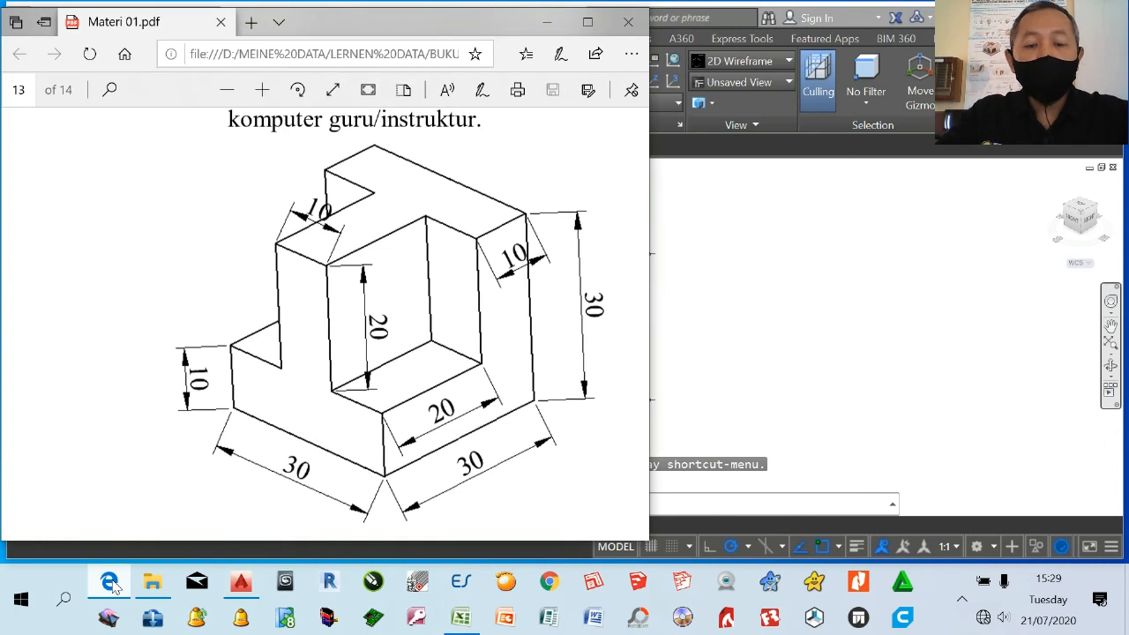
left_click(111, 584)
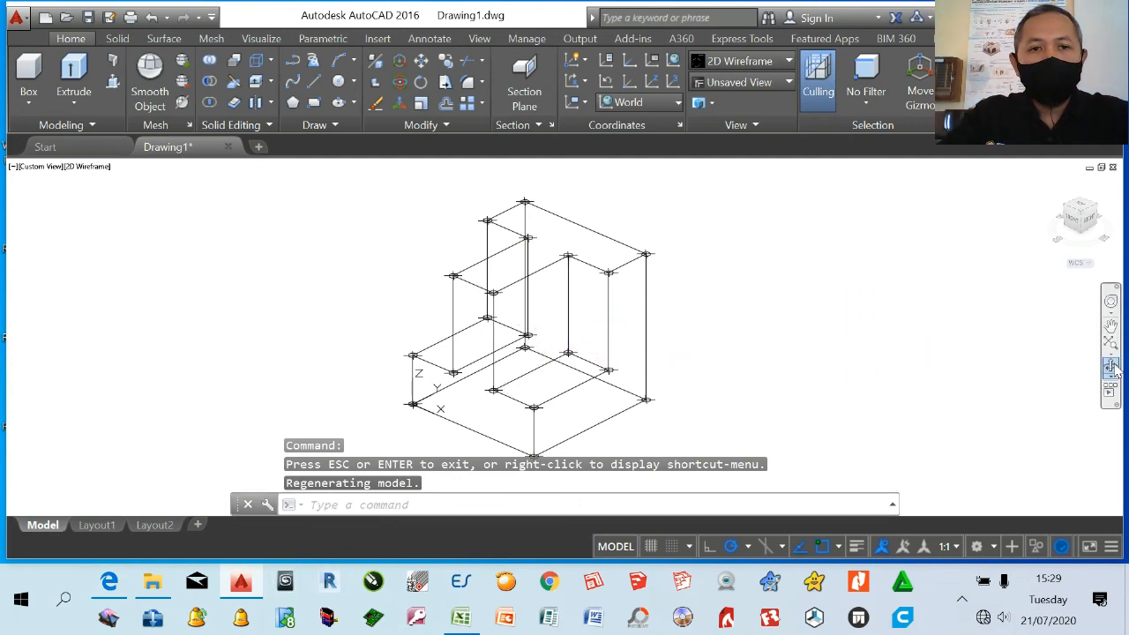
mouse_move(696, 385)
left_mouse_down()
mouse_move(662, 378)
mouse_move(677, 384)
left_mouse_up()
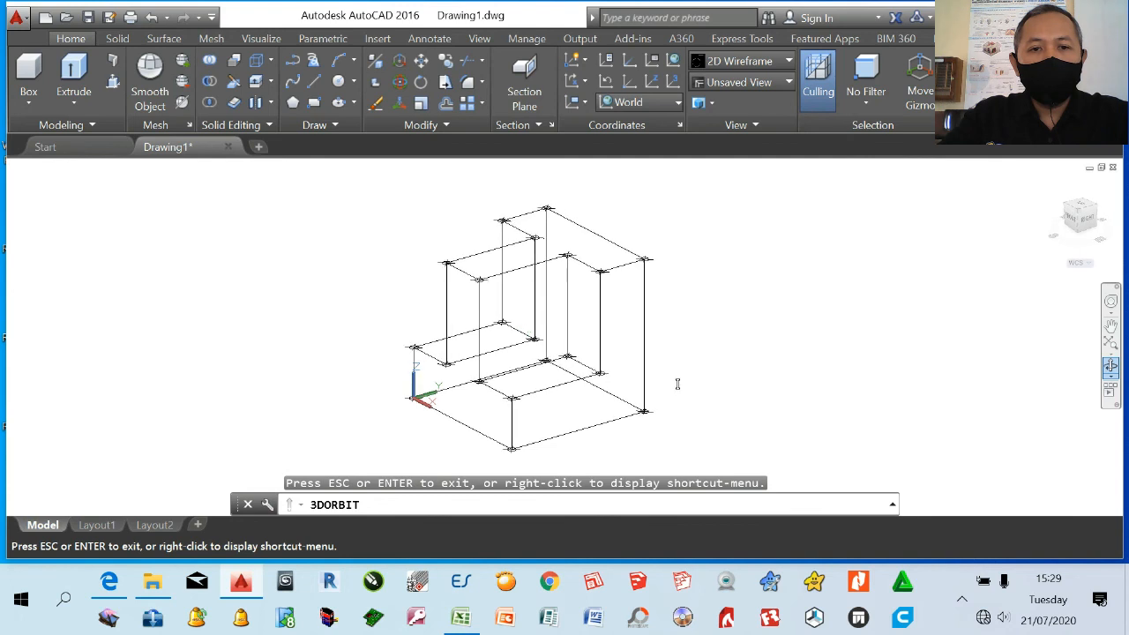
key("Escape")
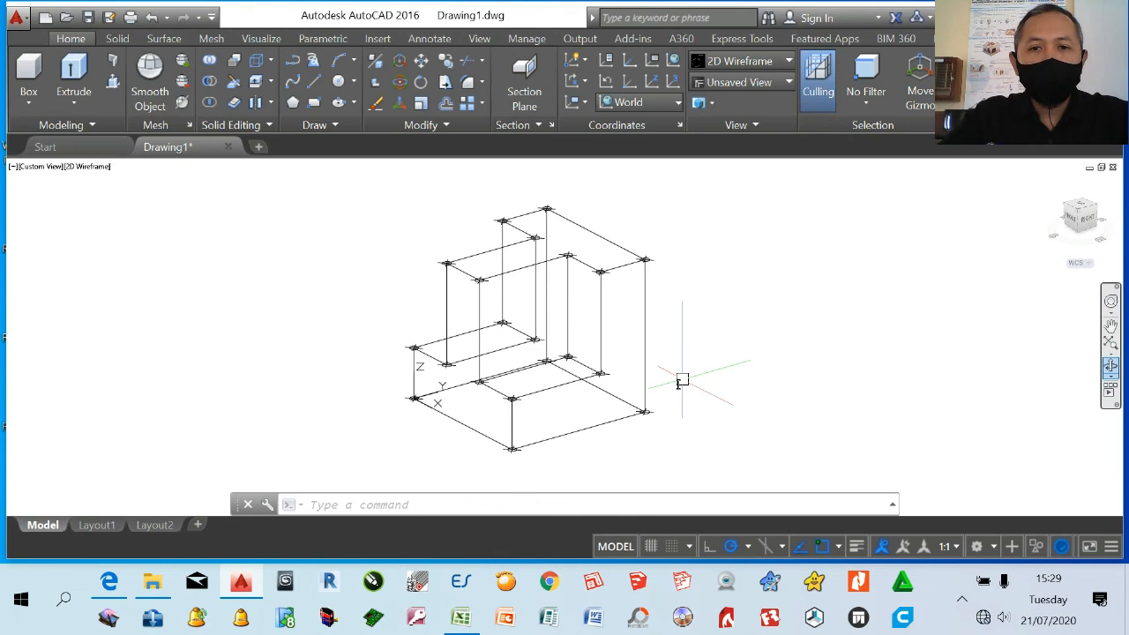
Switch to Materi 01.pdf in Edge and look through the remaining exercise drawings and the Latihan 3 instructions
left_click(109, 582)
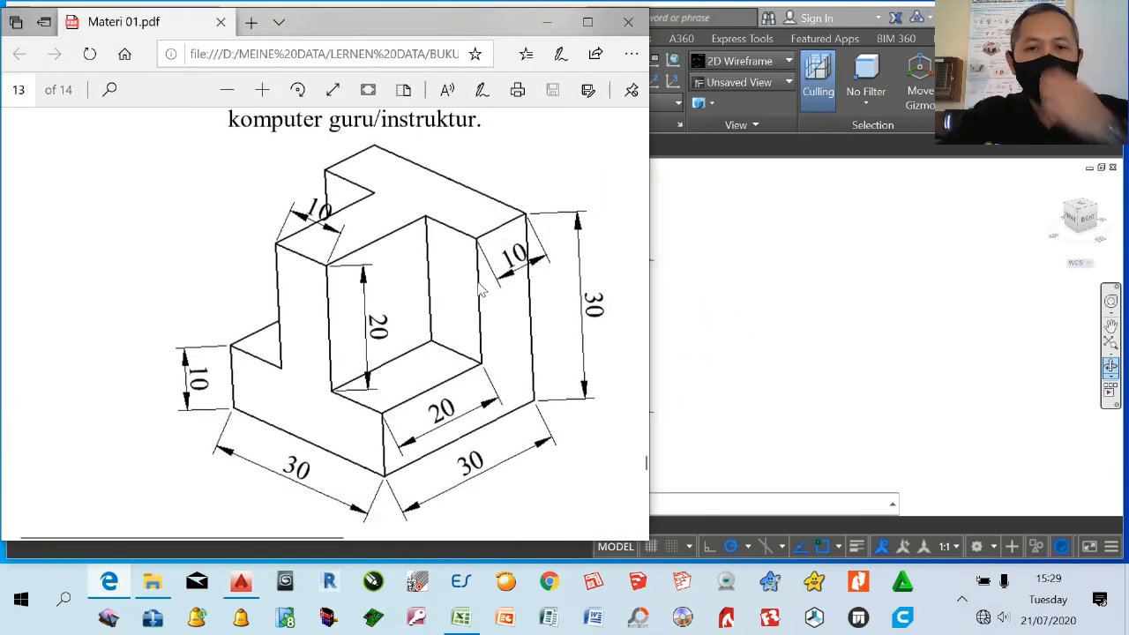
scroll(482, 300, "down", 10)
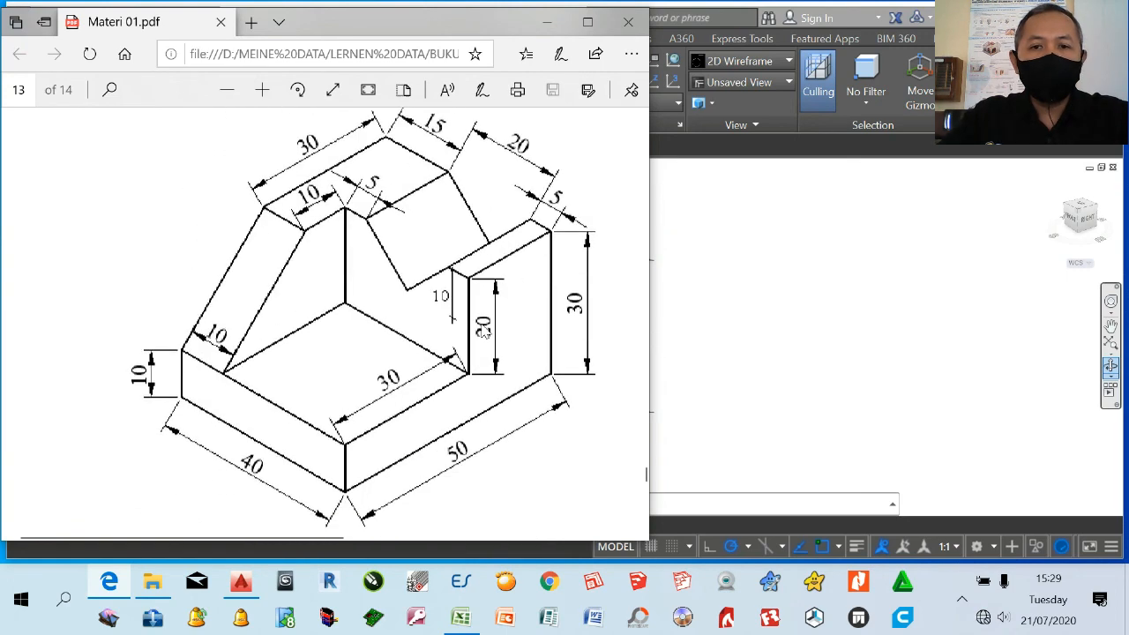
scroll(482, 331, "down", 10)
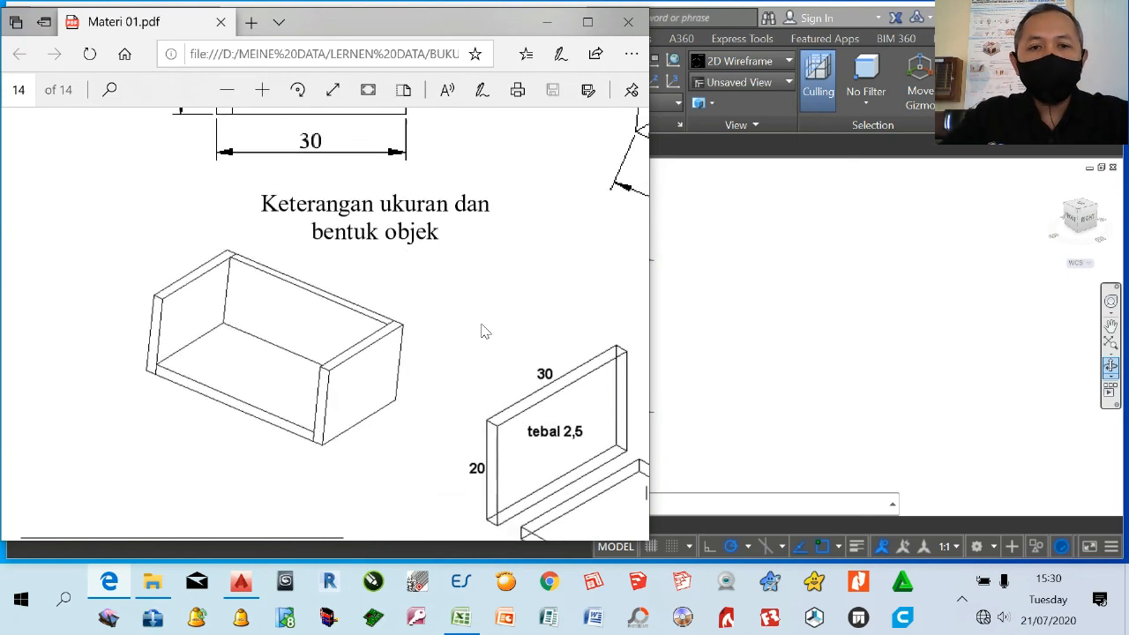
scroll(482, 331, "up", 5)
scroll(482, 331, "up", 3)
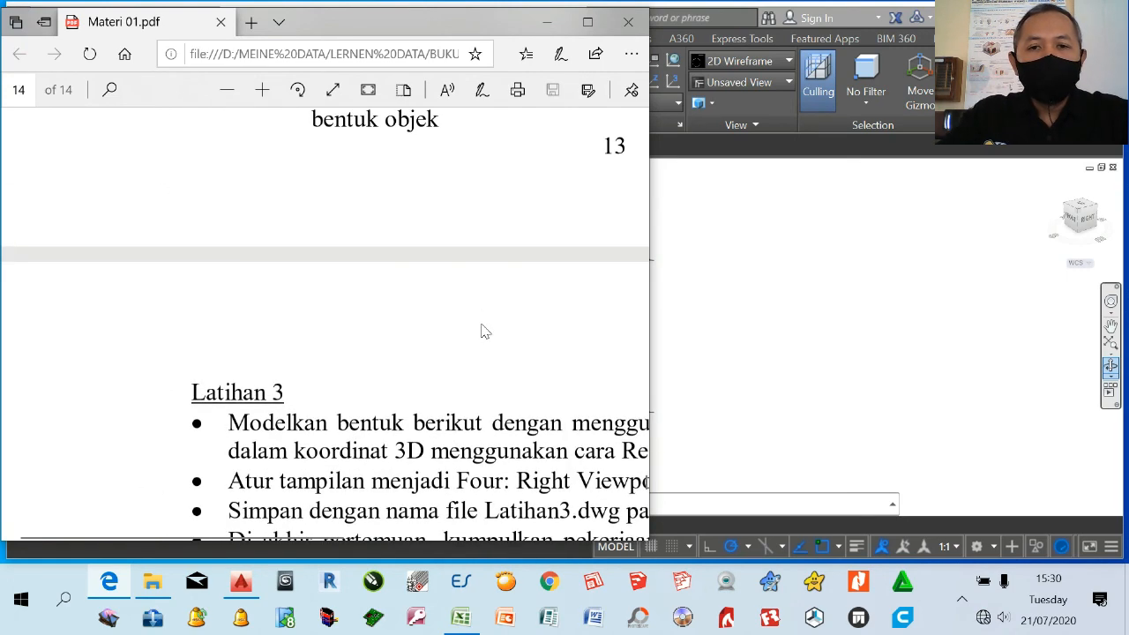